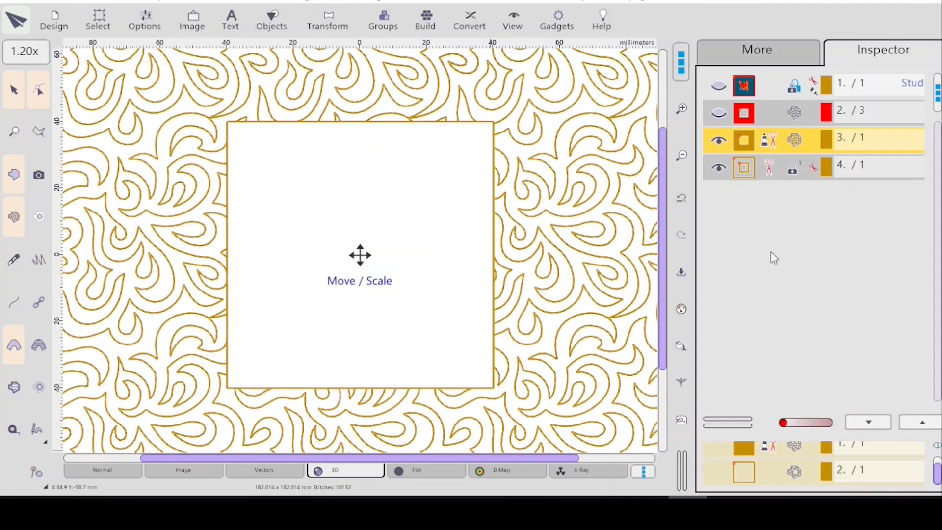
- Ungroup the fourth object in the list into its two separate backstitch outlines using Ungroup 1
{"action": "left_click", "coordinate": [777, 170]}
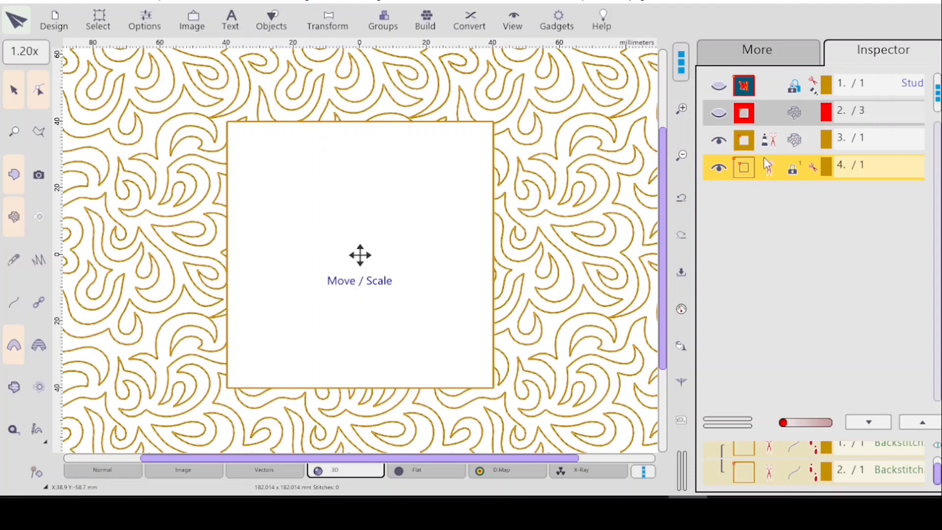
{"action": "right_click", "coordinate": [776, 170]}
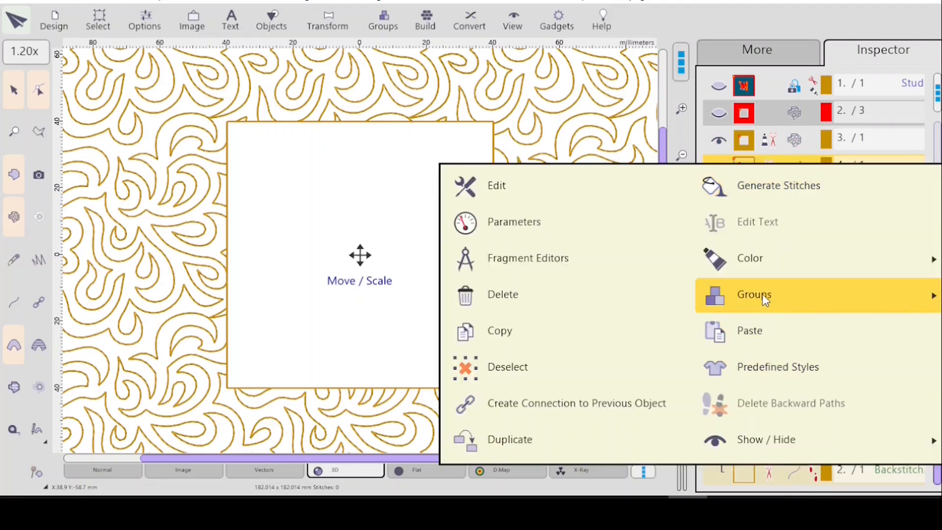
{"action": "mouse_move", "coordinate": [765, 294]}
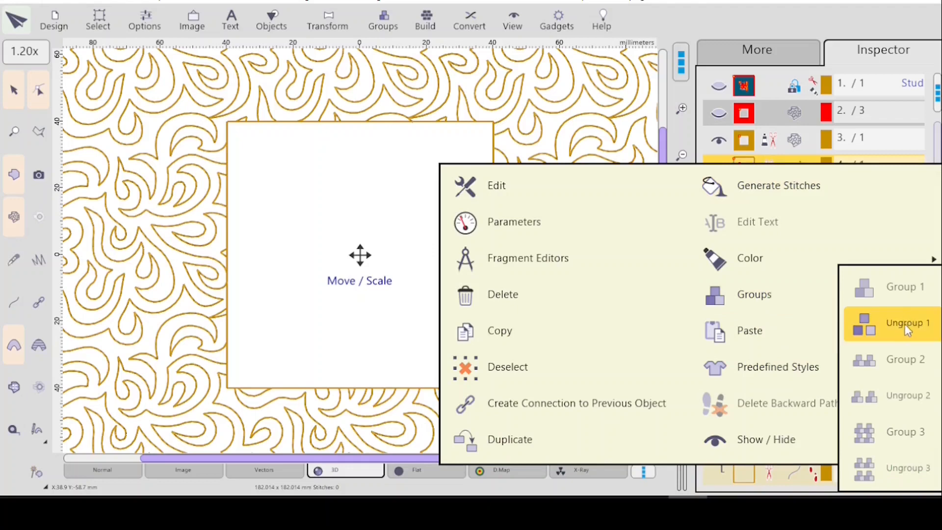
{"action": "left_click", "coordinate": [905, 325]}
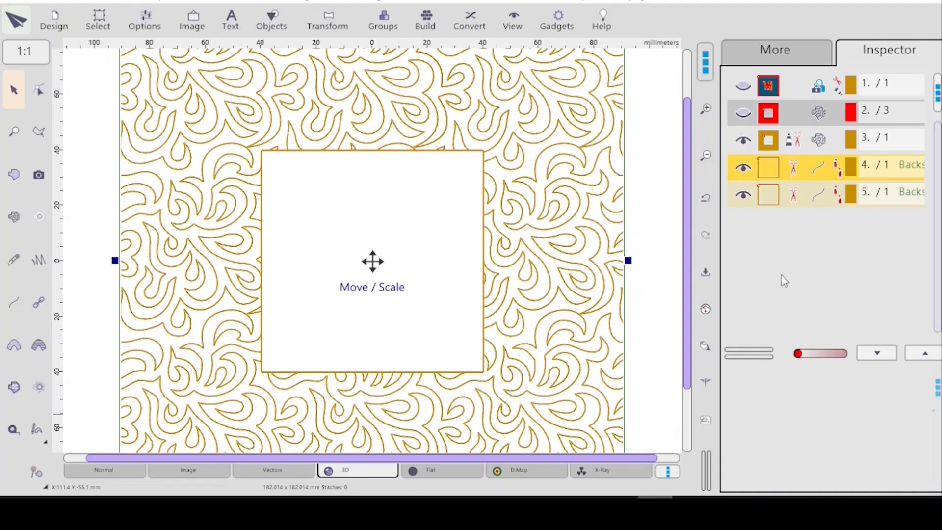
- Select the gold mesh fill and the inner square backstitch outline in turn to check which area each covers
{"action": "left_click", "coordinate": [809, 143]}
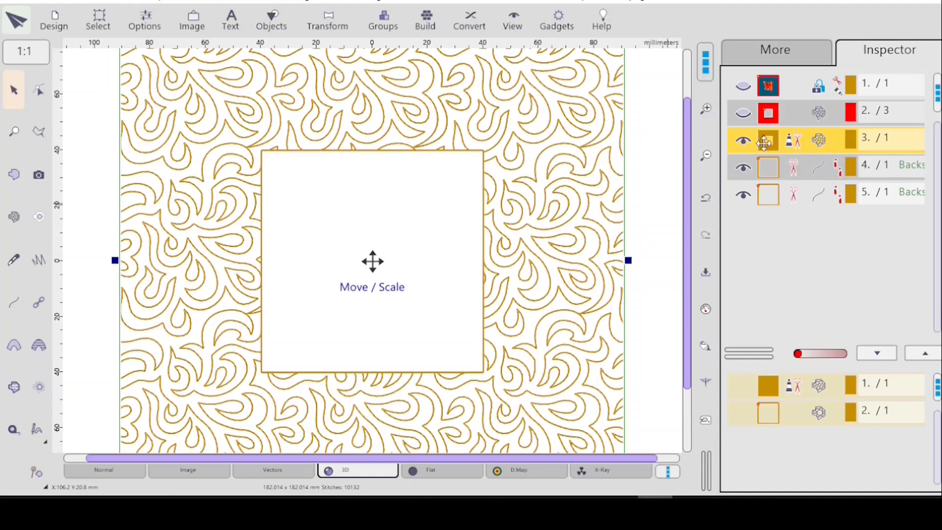
{"action": "left_click", "coordinate": [255, 163]}
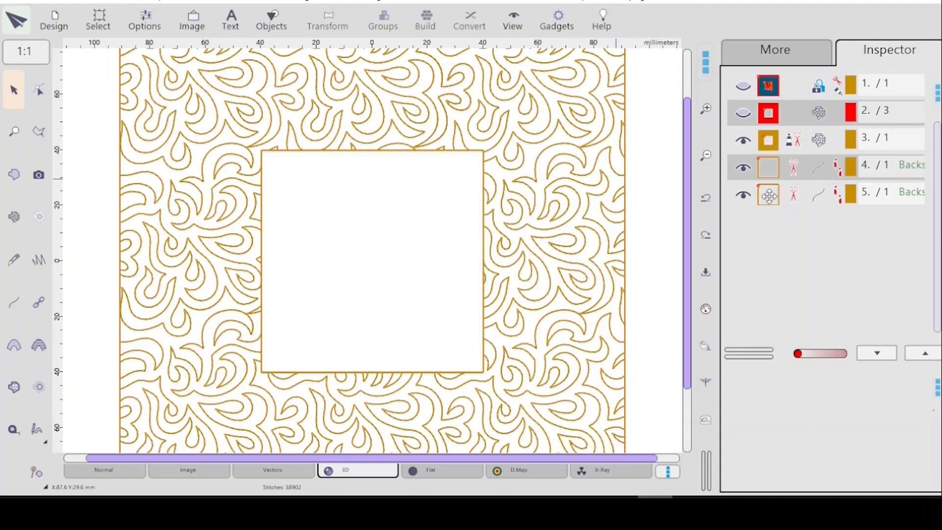
{"action": "left_click", "coordinate": [770, 198]}
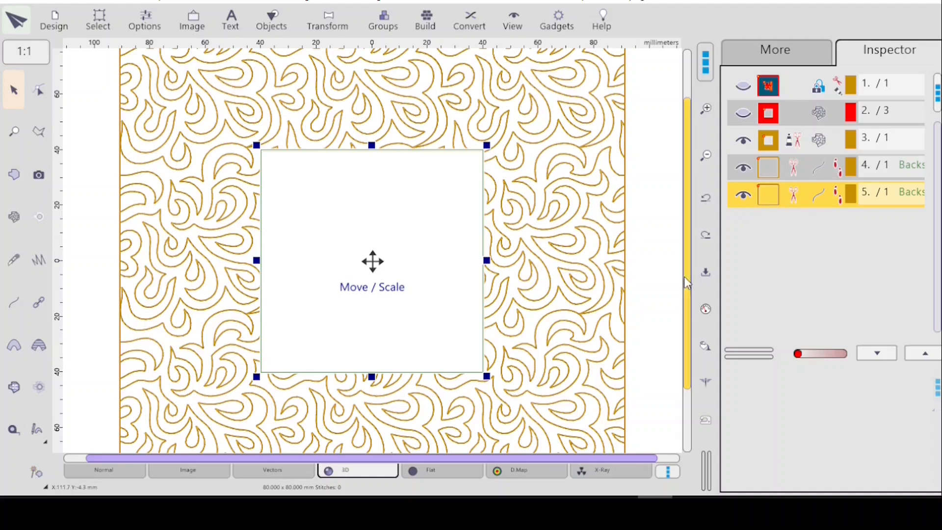
{"action": "left_click_drag", "start_coordinate": [688, 306], "coordinate": [684, 289]}
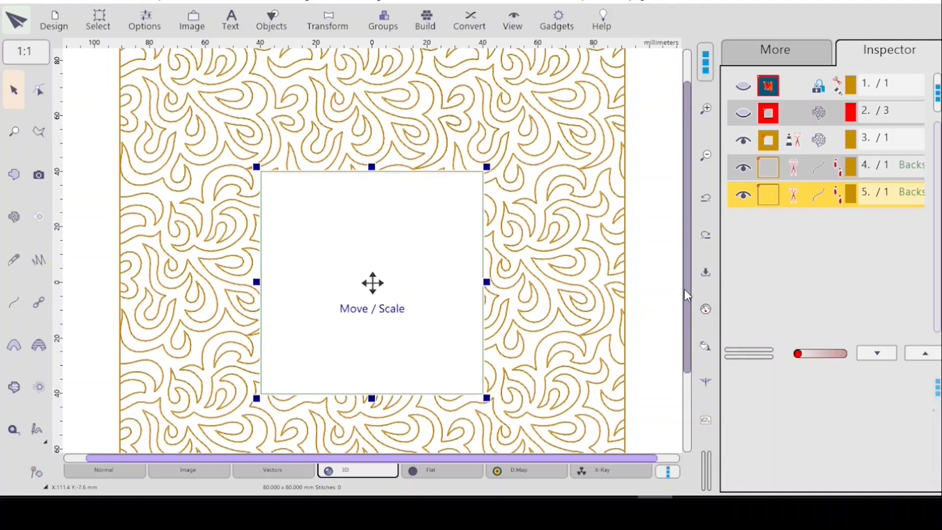
{"action": "left_click", "coordinate": [814, 144]}
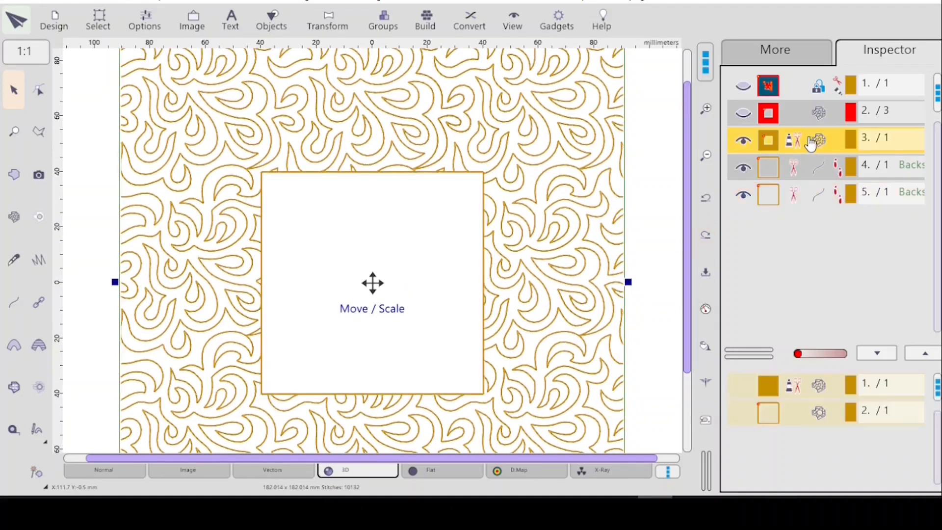
- Create a connection from the outer square backstitch outline to the previous object, the mesh fill
{"action": "left_click", "coordinate": [800, 170]}
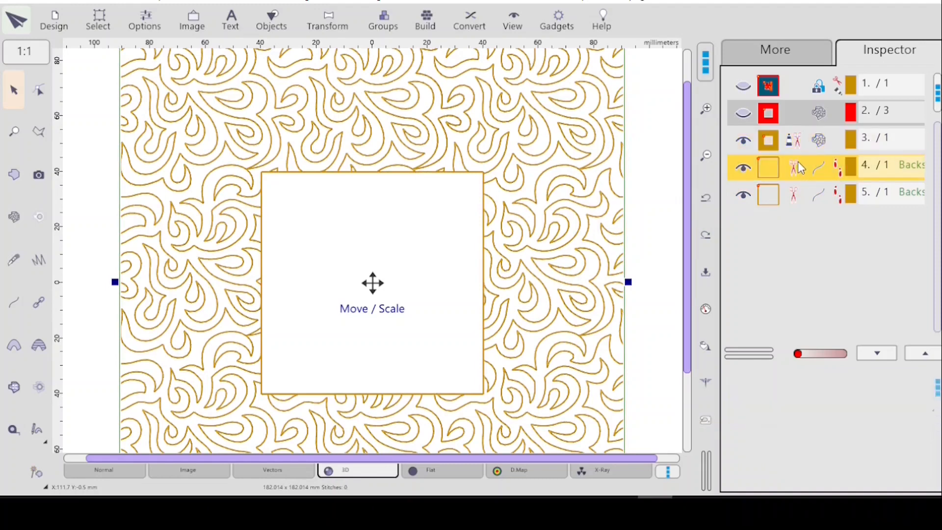
{"action": "key", "text": "minus"}
{"action": "key", "text": "minus"}
{"action": "key", "text": "minus"}
{"action": "key", "text": "minus"}
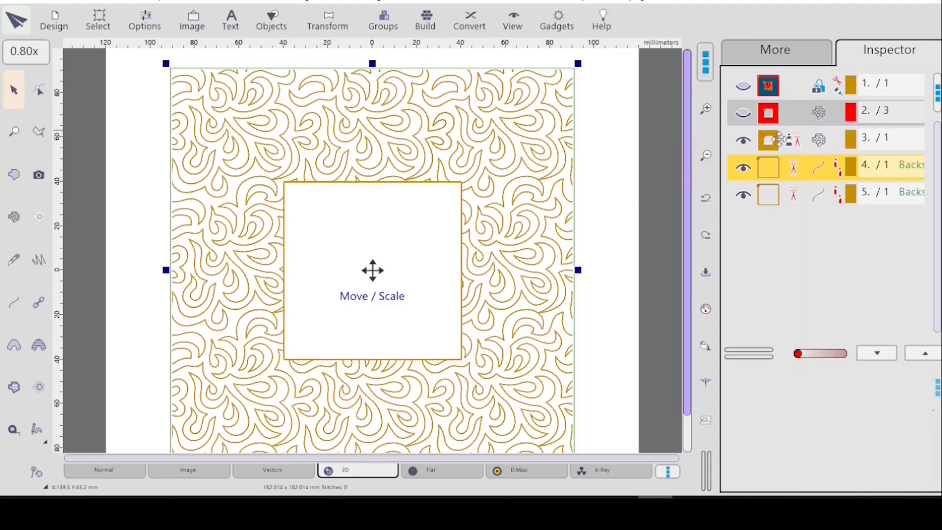
{"action": "right_click", "coordinate": [786, 167]}
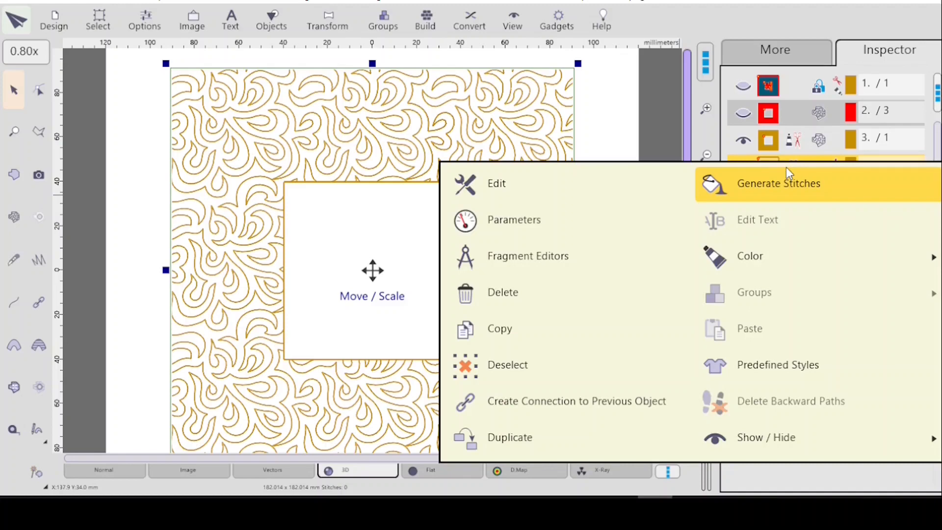
{"action": "left_click", "coordinate": [587, 402]}
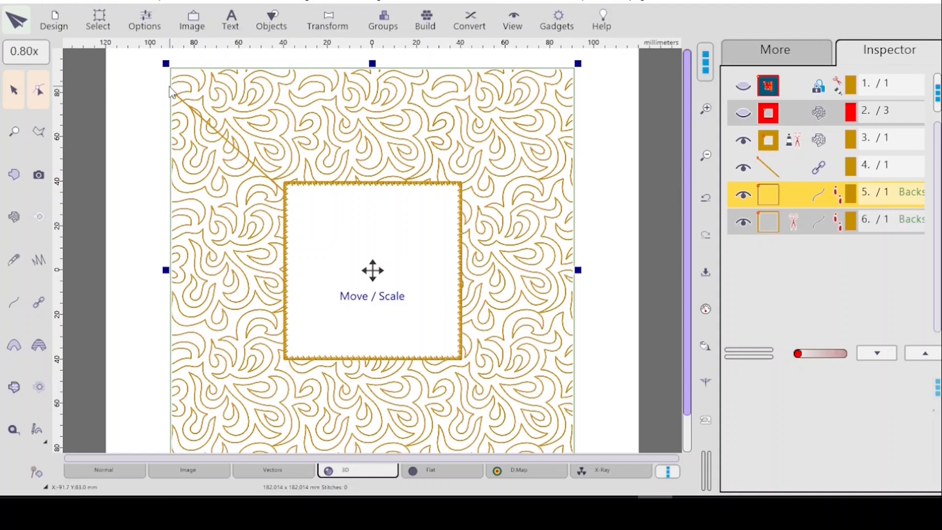
- Open the gold mesh fill with the square hole in node editing and examine its yellow circles
{"action": "left_click", "coordinate": [784, 146]}
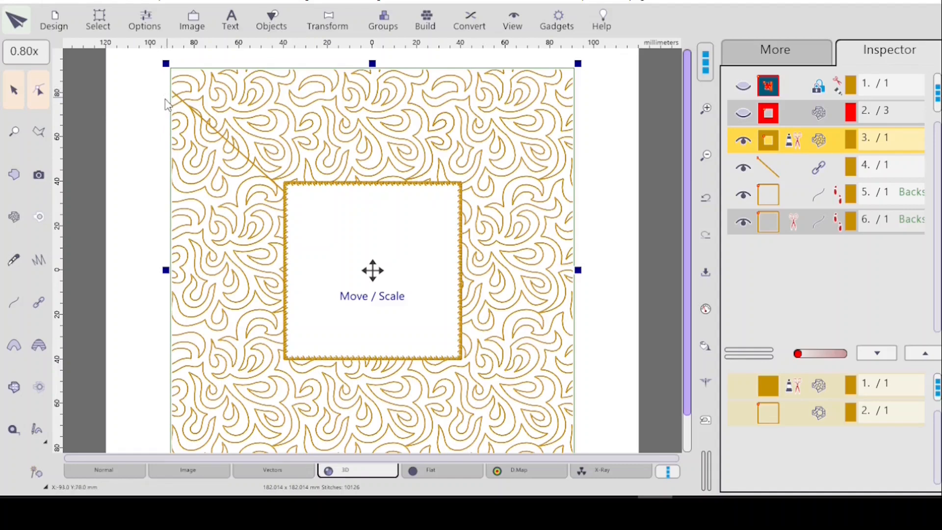
{"action": "left_click", "coordinate": [38, 94]}
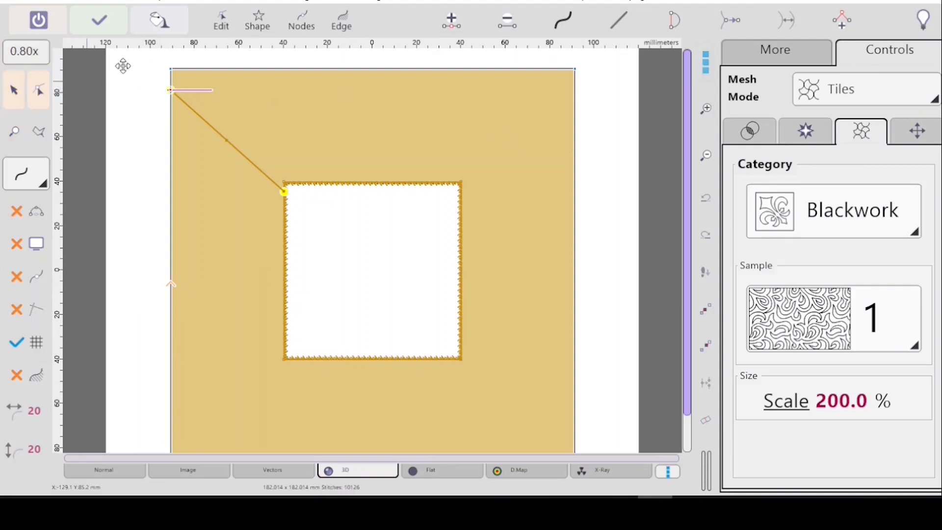
{"action": "mouse_move", "coordinate": [110, 55]}
{"action": "left_mouse_down"}
{"action": "mouse_move", "coordinate": [290, 157]}
{"action": "mouse_move", "coordinate": [475, 341]}
{"action": "mouse_move", "coordinate": [486, 383]}
{"action": "left_mouse_up"}
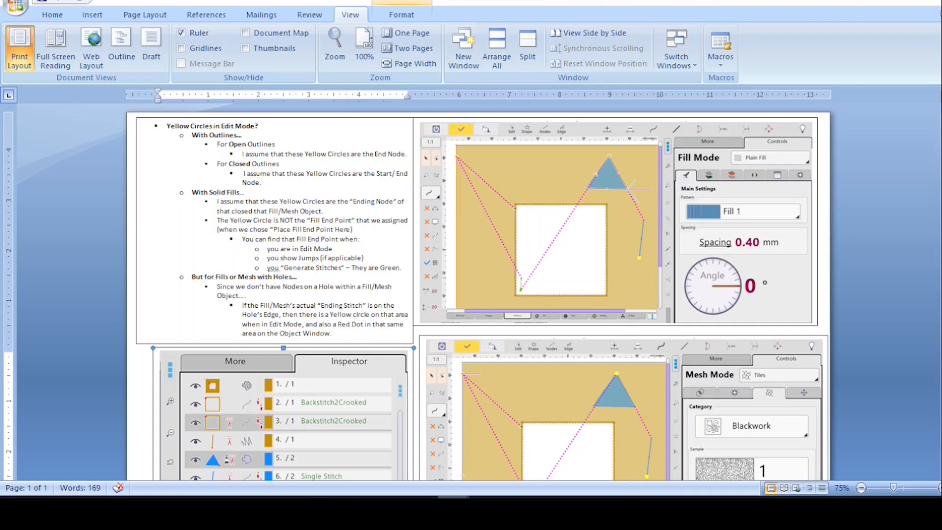
- Switch to the Word notes on yellow circles in Edit Mode, review them with their screenshots, and set the zoom to 100%
{"action": "scroll", "coordinate": [471, 294], "scroll_direction": "down", "scroll_amount": 1}
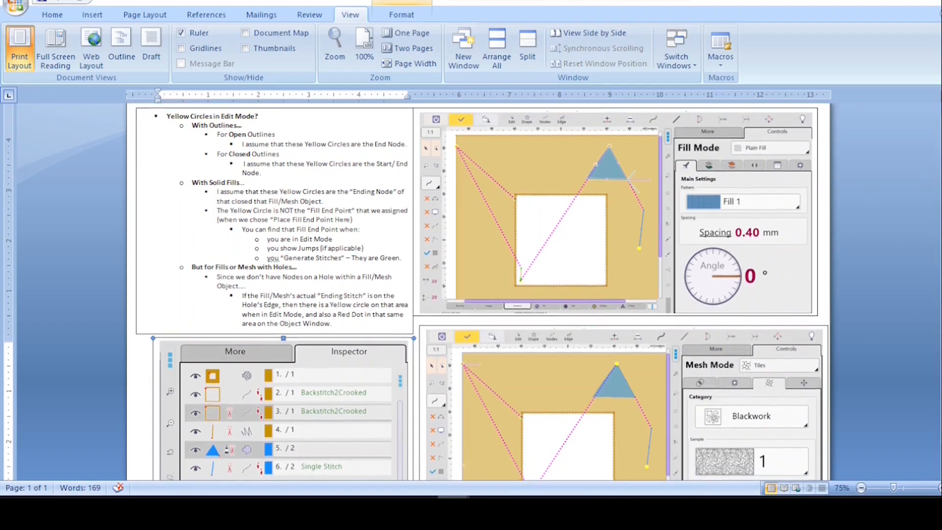
{"action": "scroll", "coordinate": [471, 294], "scroll_direction": "down", "scroll_amount": 1}
{"action": "scroll", "coordinate": [471, 294], "scroll_direction": "down", "scroll_amount": 6}
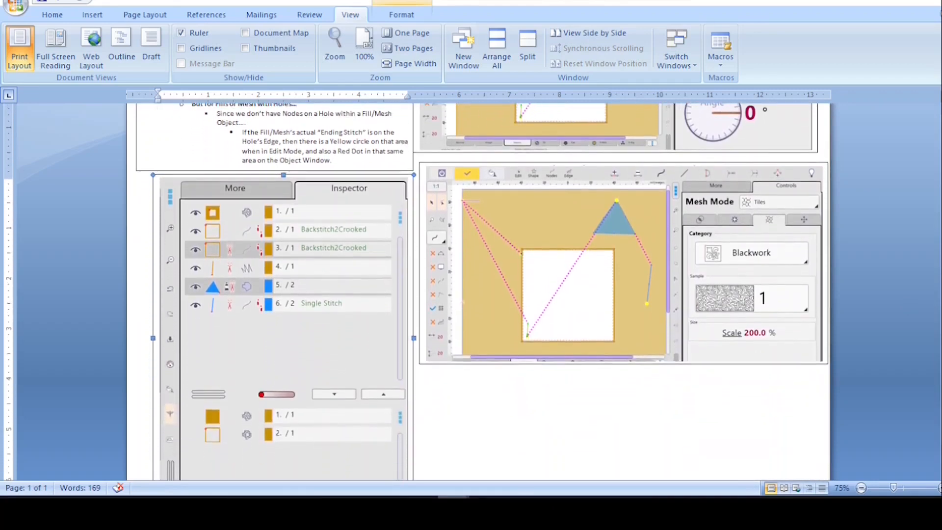
{"action": "scroll", "coordinate": [825, 258], "scroll_direction": "up", "scroll_amount": 3}
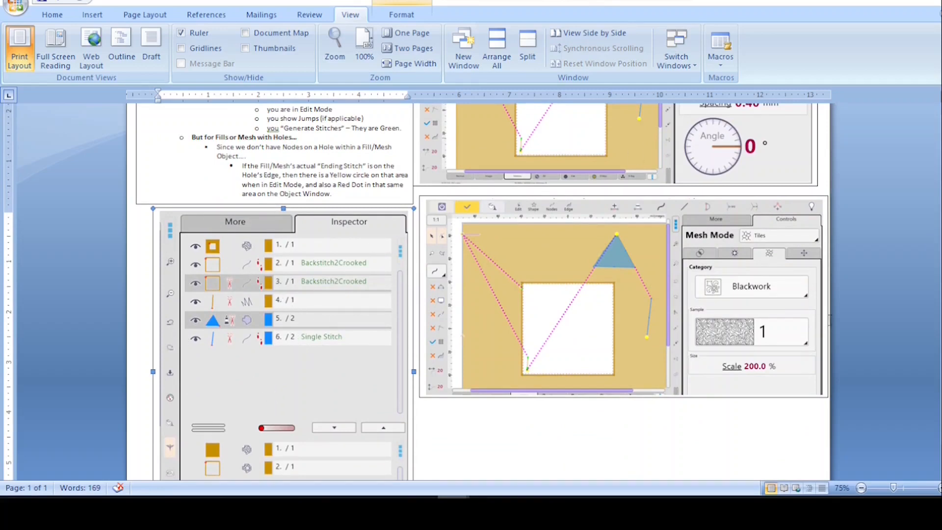
{"action": "scroll", "coordinate": [557, 269], "scroll_direction": "up", "scroll_amount": 5}
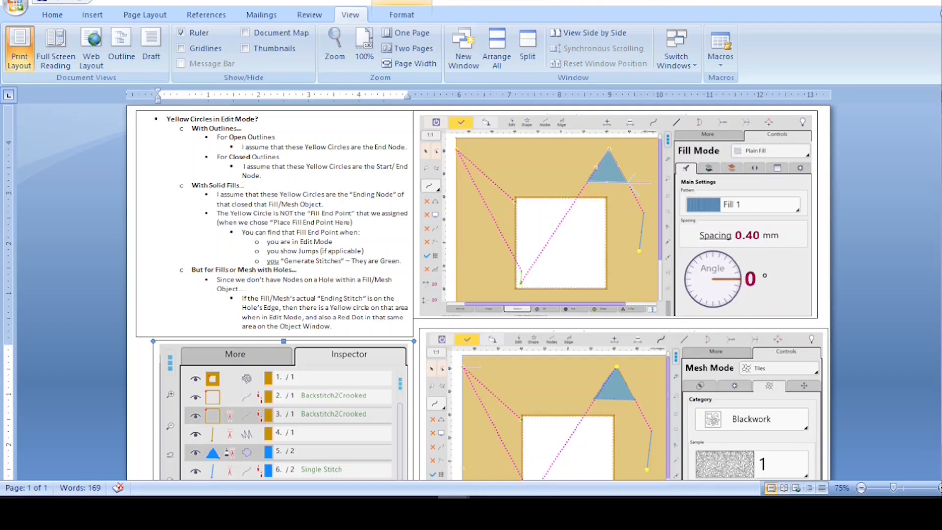
{"action": "scroll", "coordinate": [633, 402], "scroll_direction": "down", "scroll_amount": 3}
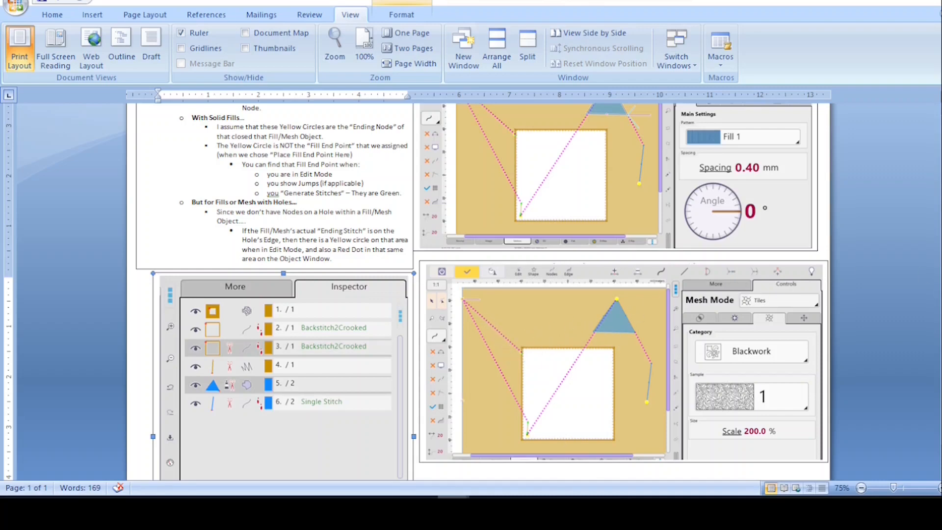
{"action": "scroll", "coordinate": [471, 290], "scroll_direction": "up", "scroll_amount": 1}
{"action": "scroll", "coordinate": [294, 172], "scroll_direction": "up", "scroll_amount": 1}
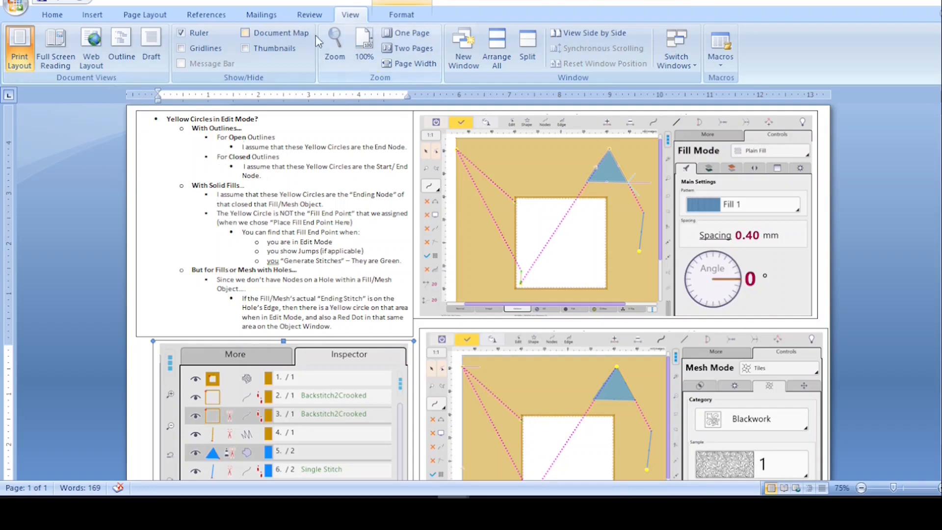
{"action": "left_click", "coordinate": [363, 46]}
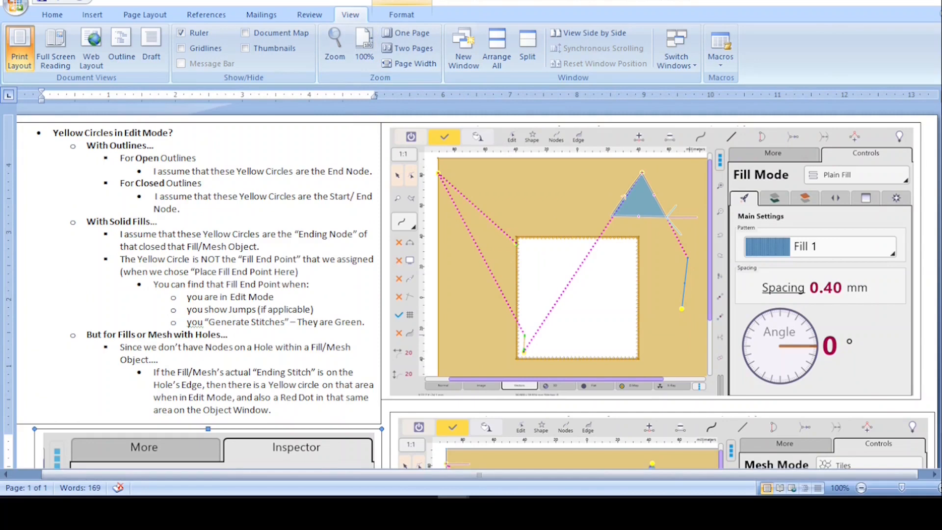
{"action": "scroll", "coordinate": [471, 285], "scroll_direction": "down", "scroll_amount": 5}
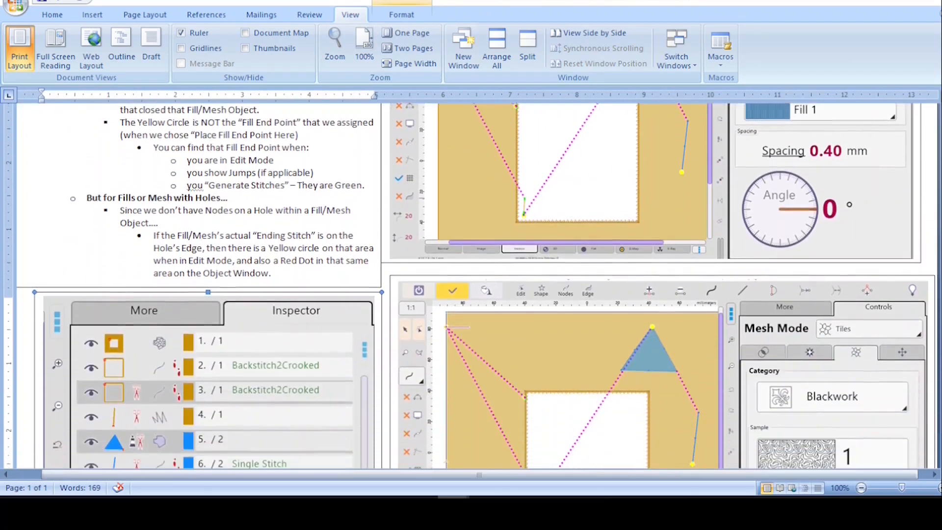
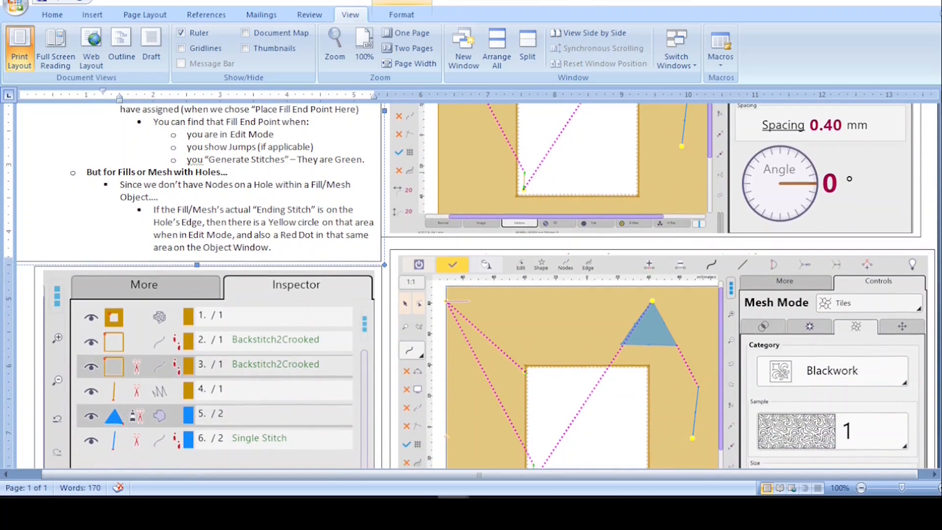
- Read the notes on outlines and solid fills alongside the Fill Mode screenshot
{"action": "scroll", "coordinate": [469, 286], "scroll_direction": "up", "scroll_amount": 1}
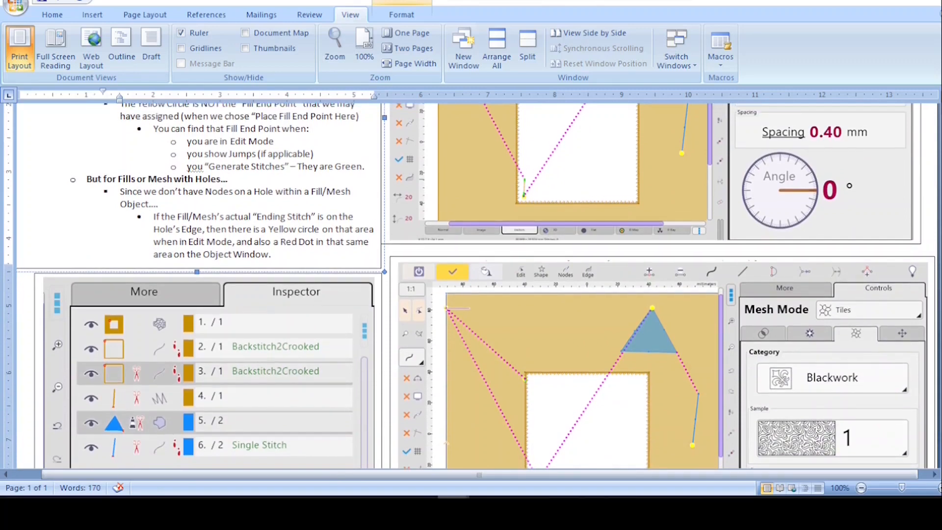
{"action": "scroll", "coordinate": [469, 286], "scroll_direction": "up", "scroll_amount": 1}
{"action": "scroll", "coordinate": [293, 337], "scroll_direction": "up", "scroll_amount": 3}
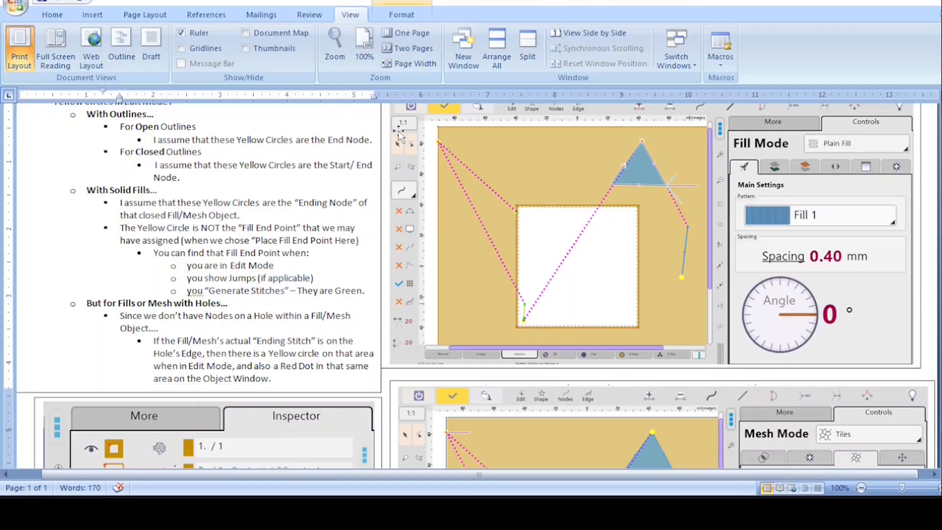
{"action": "left_click", "coordinate": [412, 129]}
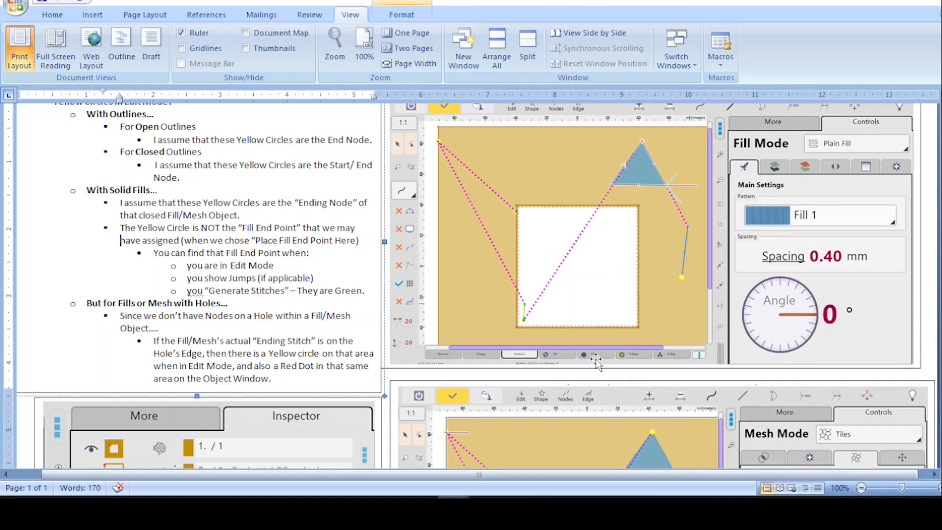
- Examine the Mesh Mode screenshot and Inspector object list against the notes on fills or mesh with holes
{"action": "scroll", "coordinate": [881, 258], "scroll_direction": "down", "scroll_amount": 8}
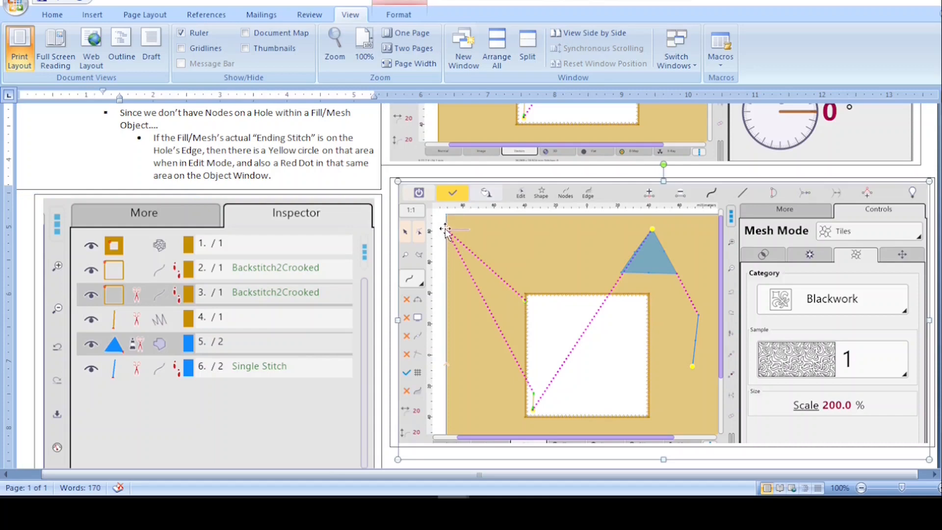
{"action": "left_click", "coordinate": [452, 247]}
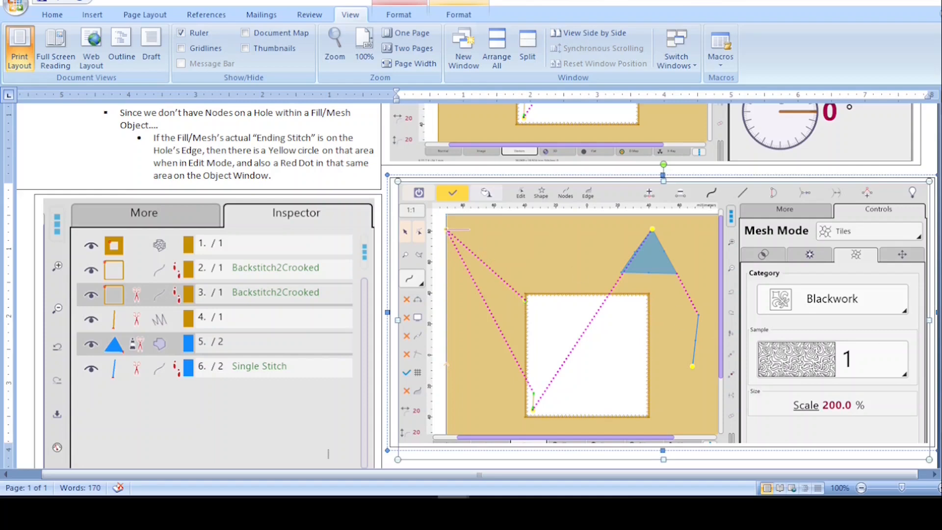
{"action": "scroll", "coordinate": [471, 284], "scroll_direction": "up", "scroll_amount": 4}
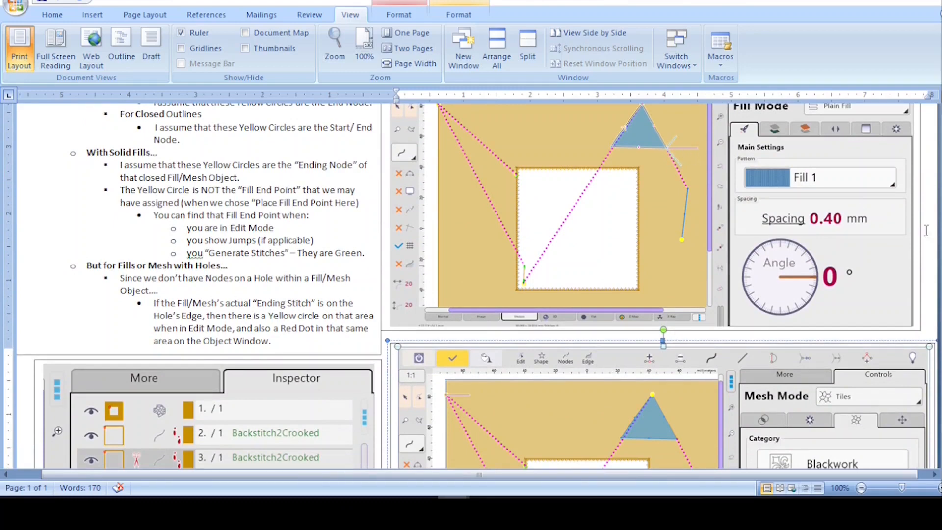
{"action": "scroll", "coordinate": [563, 340], "scroll_direction": "down", "scroll_amount": 3}
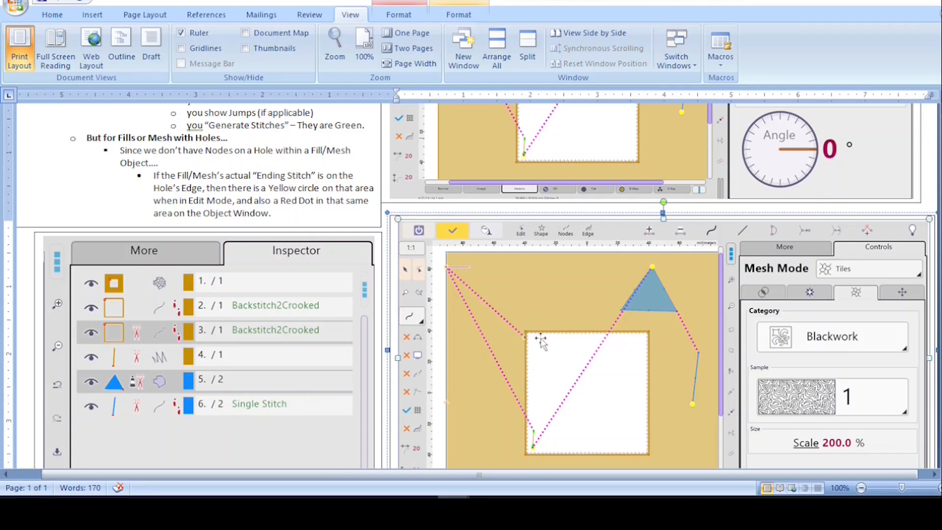
{"action": "left_click_drag", "start_coordinate": [521, 341], "coordinate": [525, 345]}
{"action": "left_click_drag", "start_coordinate": [941, 236], "coordinate": [941, 347]}
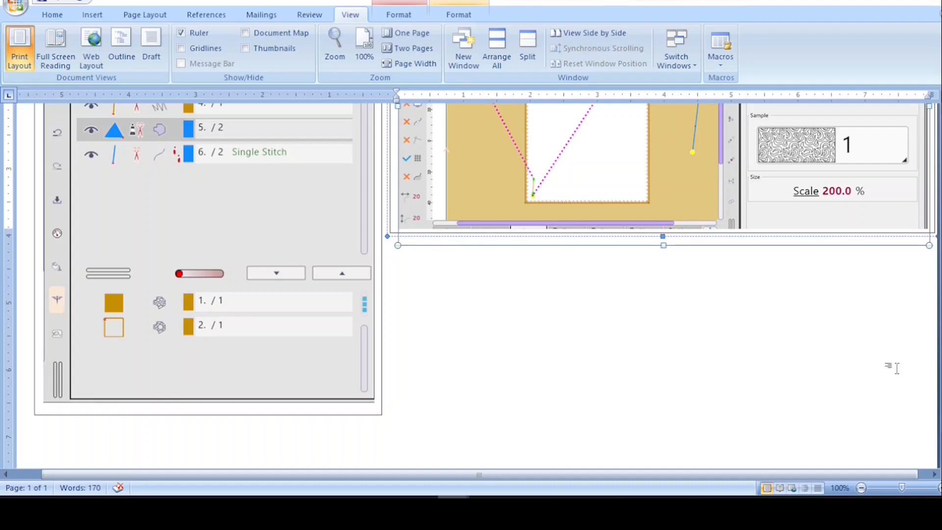
{"action": "scroll", "coordinate": [107, 218], "scroll_direction": "up", "scroll_amount": 6}
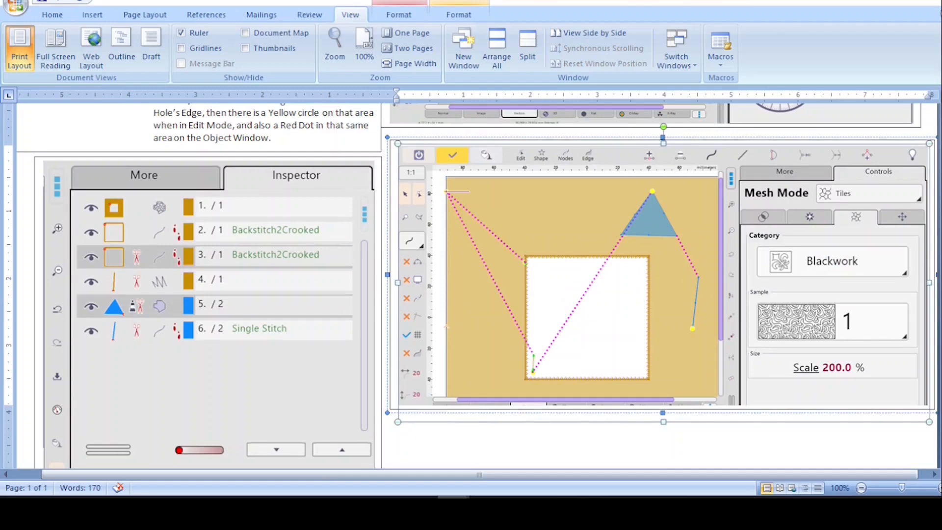
{"action": "scroll", "coordinate": [579, 318], "scroll_direction": "up", "scroll_amount": 3}
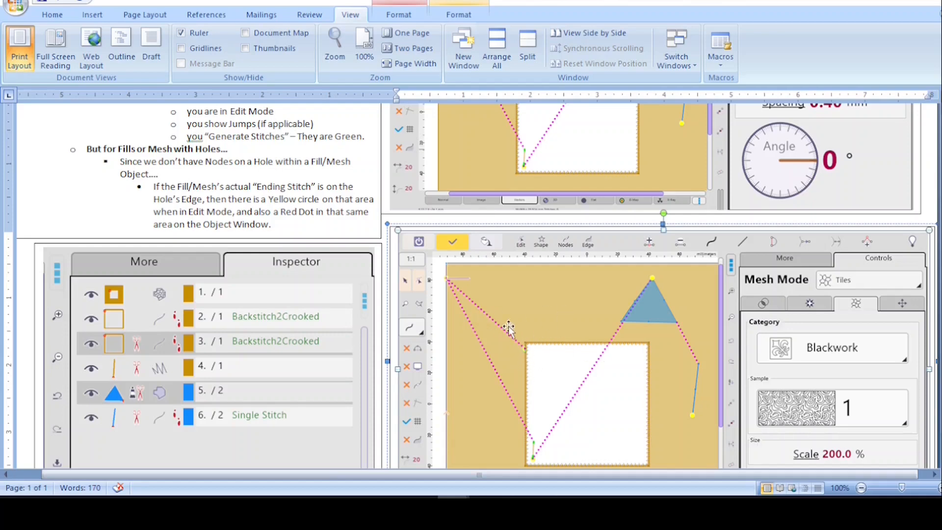
- Review the notes on solid fills and fills or mesh with holes against the Fill Mode and Mesh Mode screenshots
{"action": "double_click", "coordinate": [526, 349]}
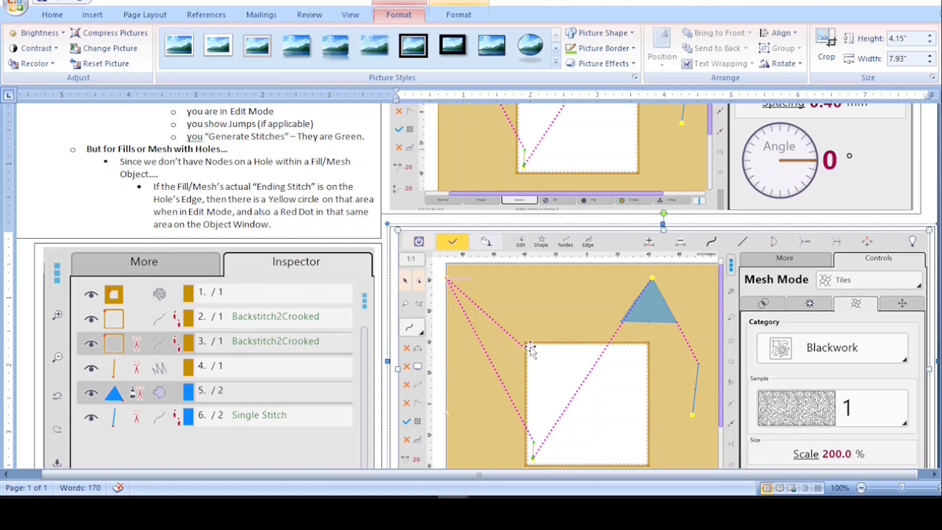
{"action": "scroll", "coordinate": [471, 285], "scroll_direction": "up", "scroll_amount": 5}
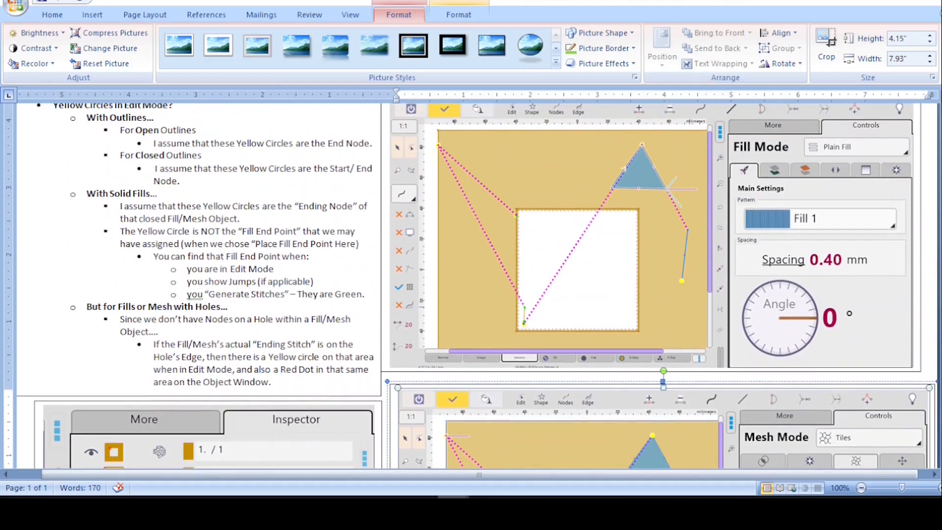
{"action": "scroll", "coordinate": [935, 236], "scroll_direction": "down", "scroll_amount": 2}
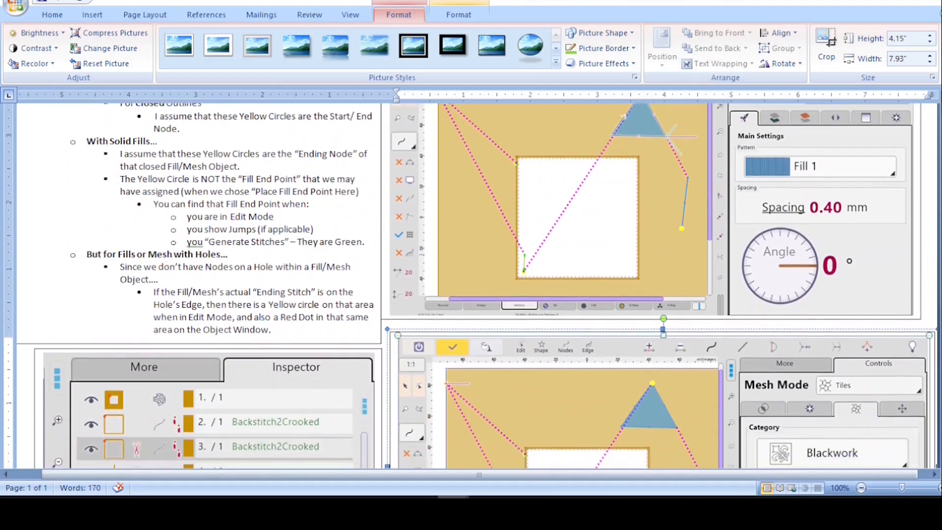
{"action": "scroll", "coordinate": [524, 316], "scroll_direction": "down", "scroll_amount": 5}
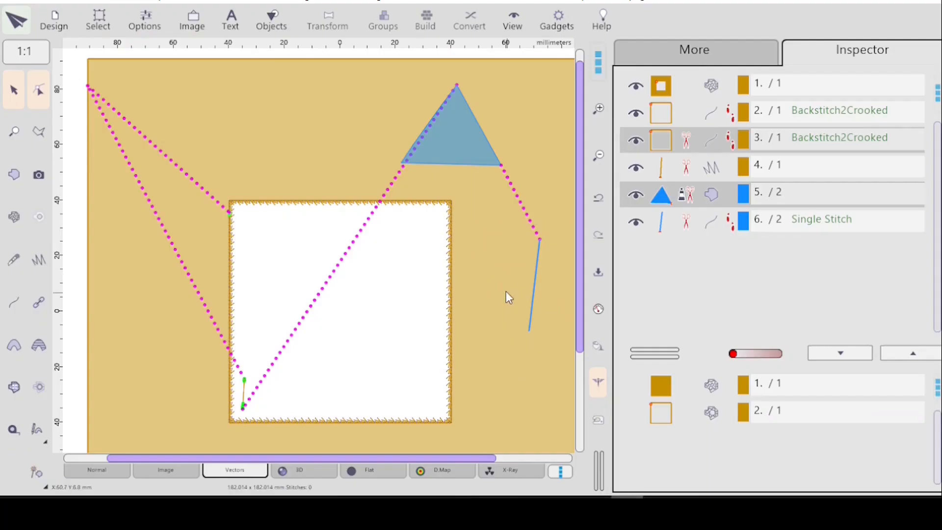
- Switch to the embroidery design and delete the blue triangle and the blue Single Stitch line
{"action": "left_click", "coordinate": [661, 194]}
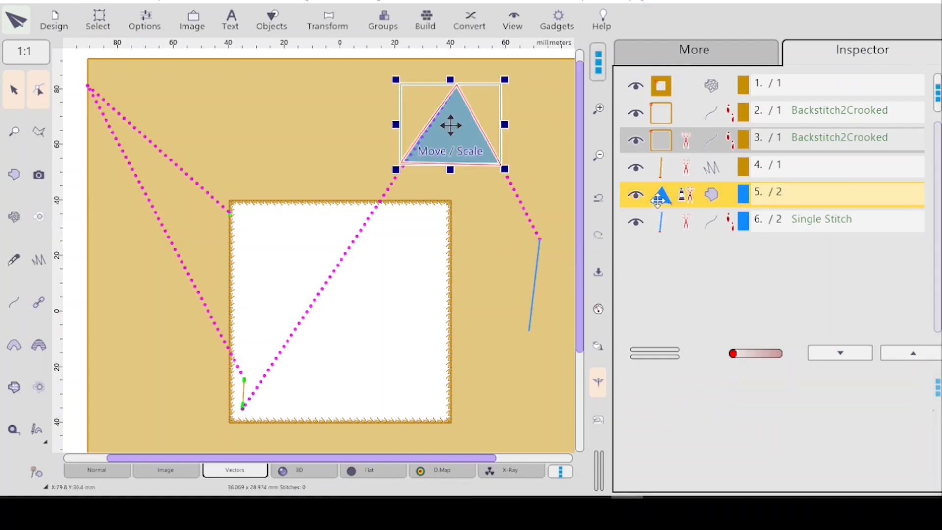
{"action": "key", "text": "Delete"}
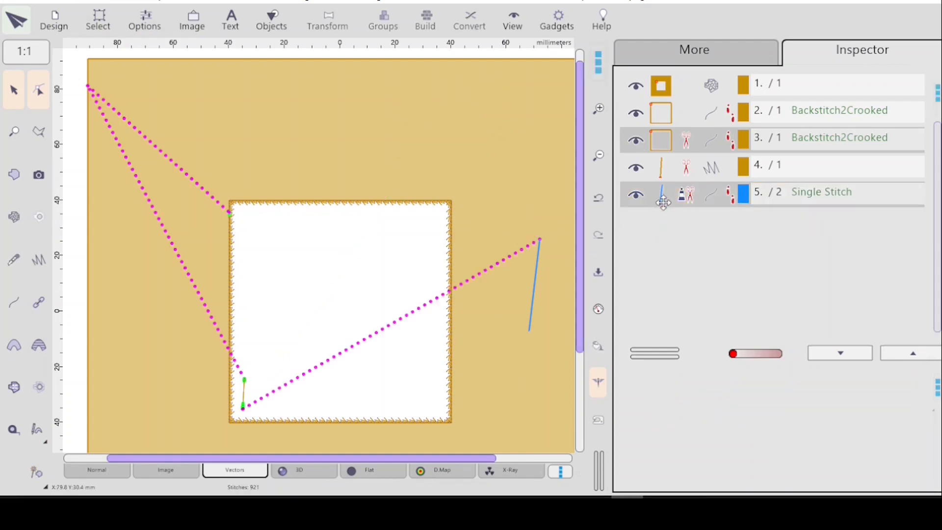
{"action": "left_click", "coordinate": [662, 196]}
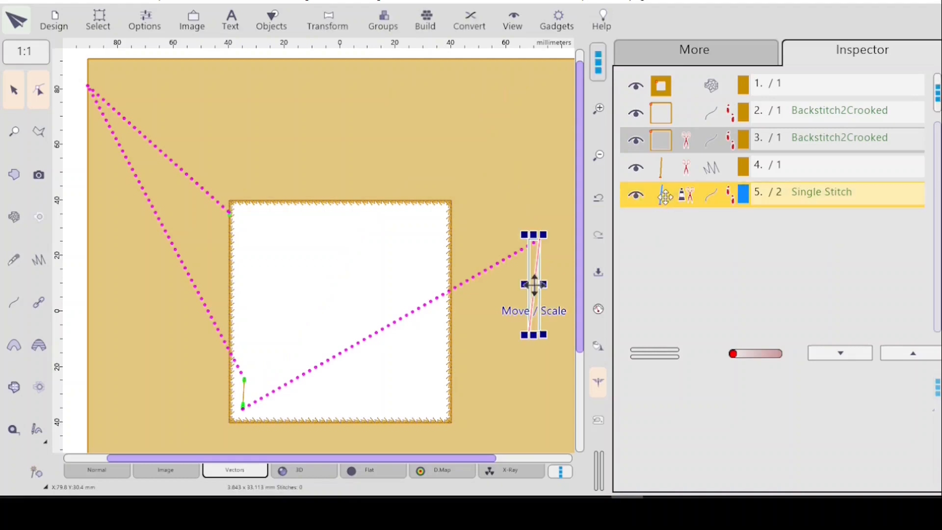
{"action": "key", "text": "Delete"}
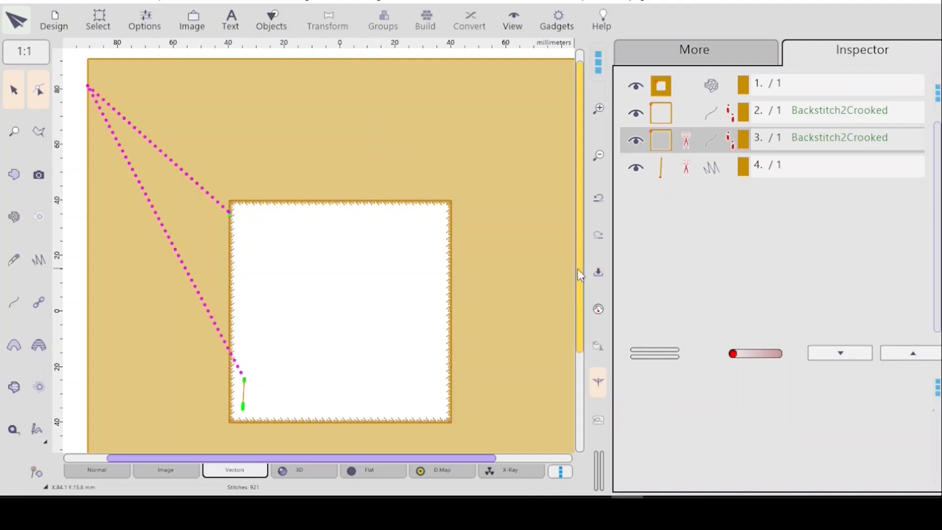
- Widen the drawing area and delete the Backstitch2Crooked outline around the square hole
{"action": "left_click_drag", "start_coordinate": [601, 470], "coordinate": [707, 463]}
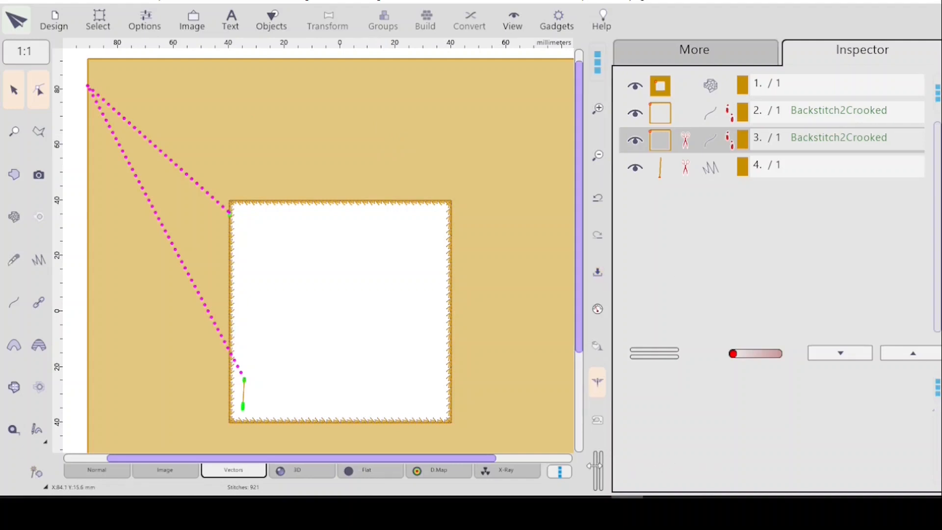
{"action": "left_click_drag", "start_coordinate": [598, 471], "coordinate": [774, 456]}
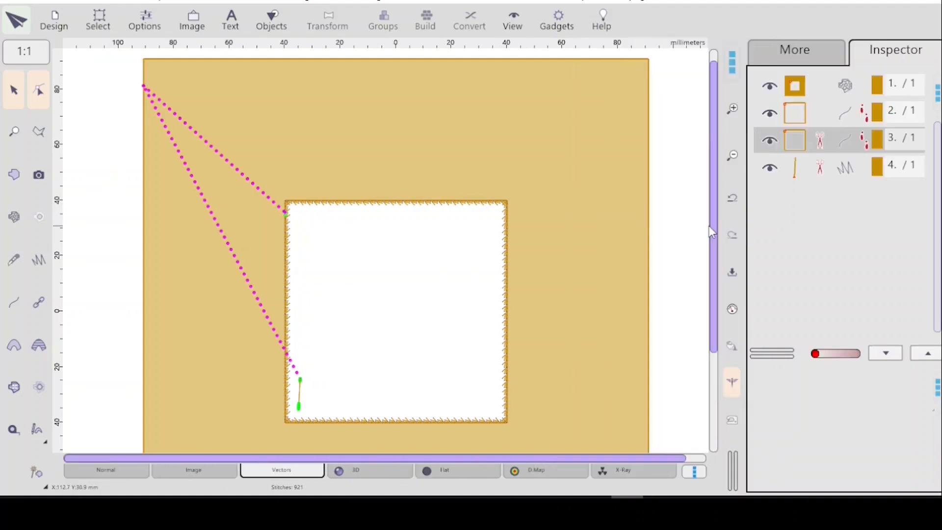
{"action": "left_click", "coordinate": [795, 114]}
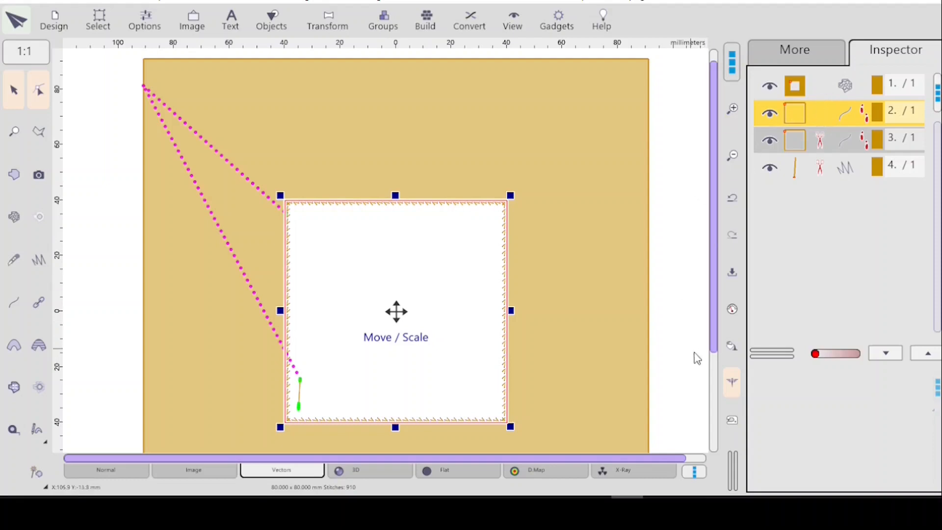
{"action": "scroll", "coordinate": [711, 366], "scroll_direction": "down", "scroll_amount": 1}
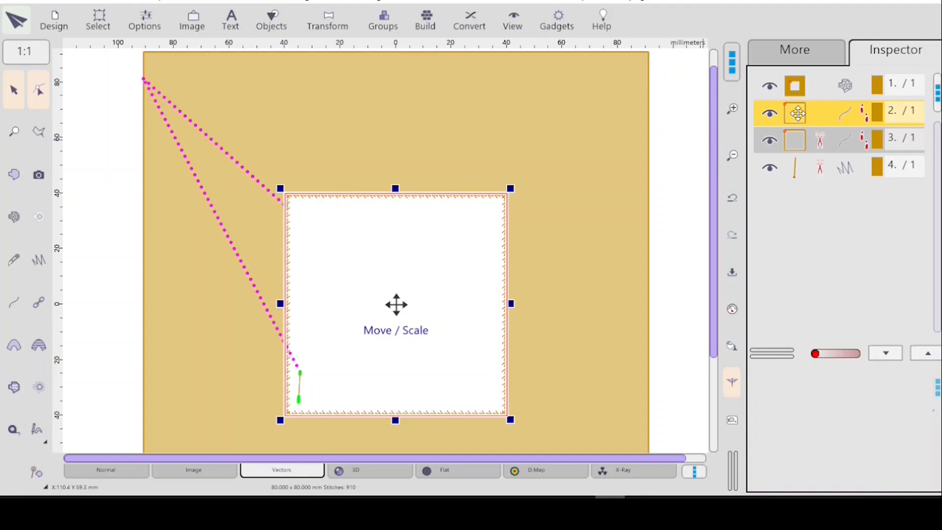
{"action": "key", "text": "Delete"}
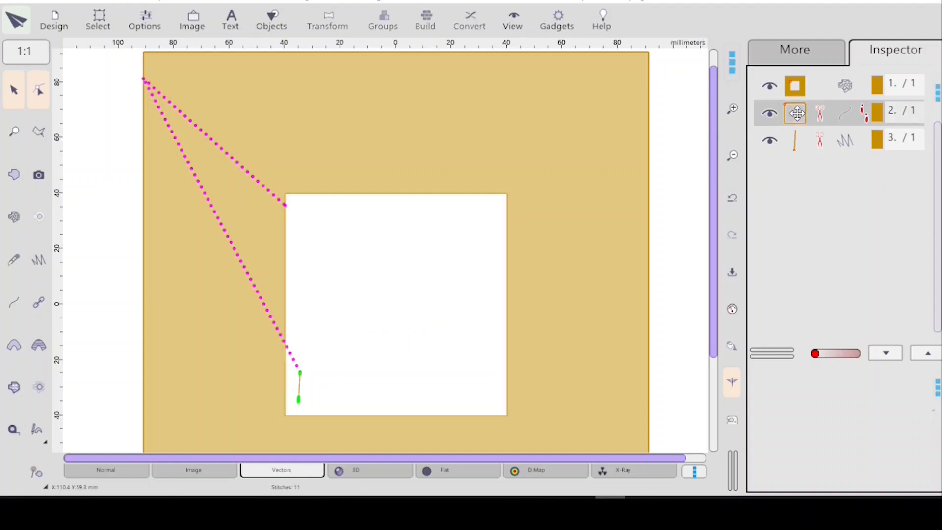
- Delete the short gold line inside the square hole, keeping the mesh fill and its outer outline
{"action": "left_click", "coordinate": [801, 90]}
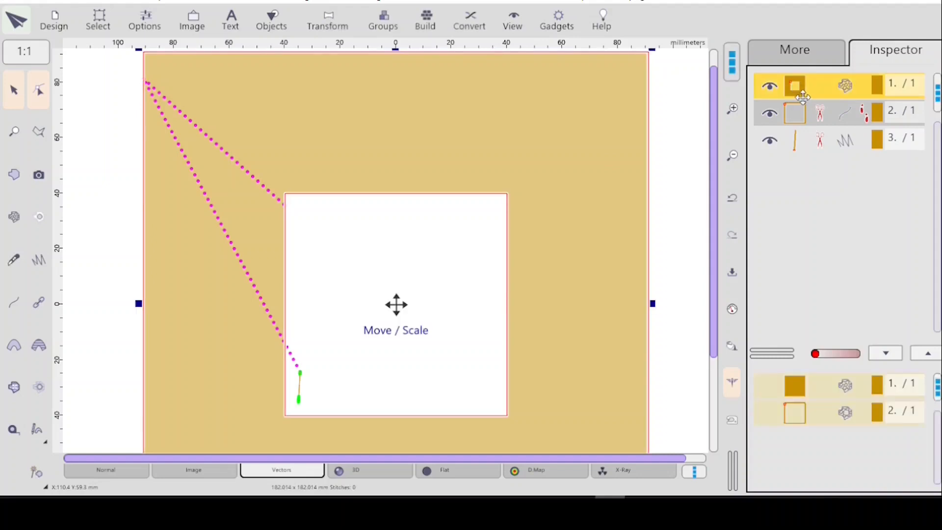
{"action": "scroll", "coordinate": [716, 81], "scroll_direction": "up", "scroll_amount": 1}
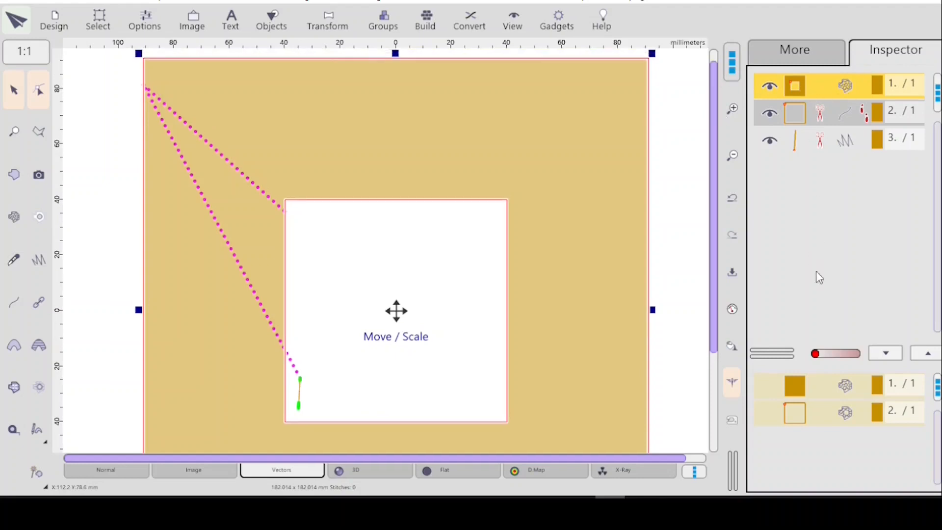
{"action": "left_click", "coordinate": [798, 114]}
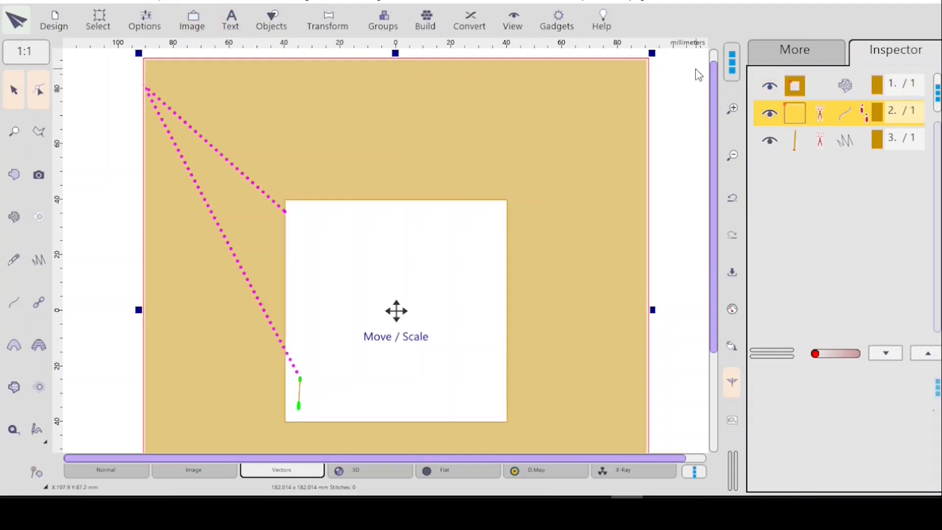
{"action": "left_click", "coordinate": [822, 146]}
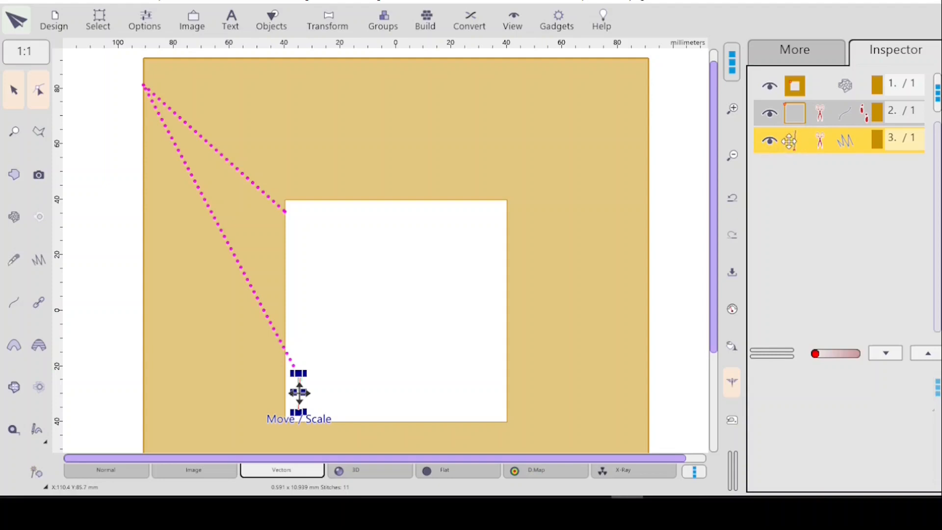
{"action": "key", "text": "Delete"}
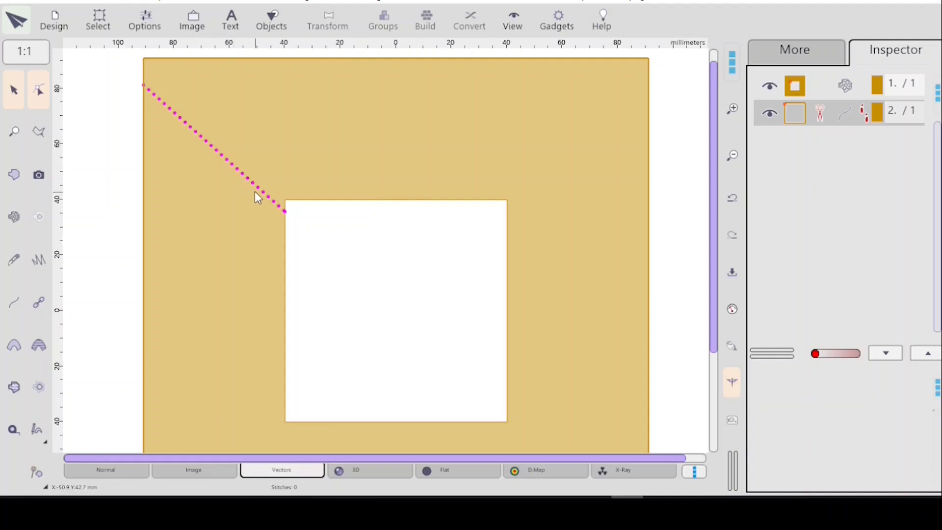
- Select the gold mesh fill and its outer outline, and generate their stitches in 3D view
{"action": "left_click", "coordinate": [366, 472]}
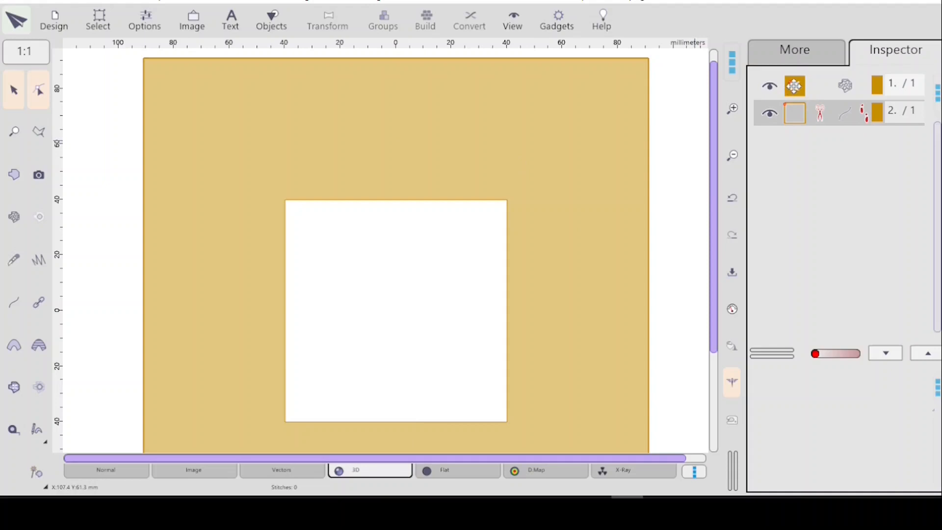
{"action": "left_click", "coordinate": [795, 86]}
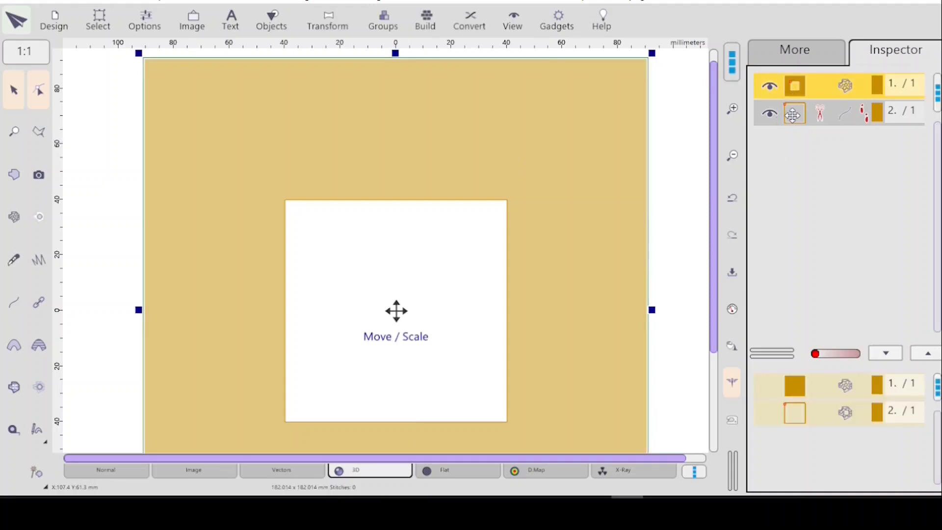
{"action": "left_click", "coordinate": [792, 116]}
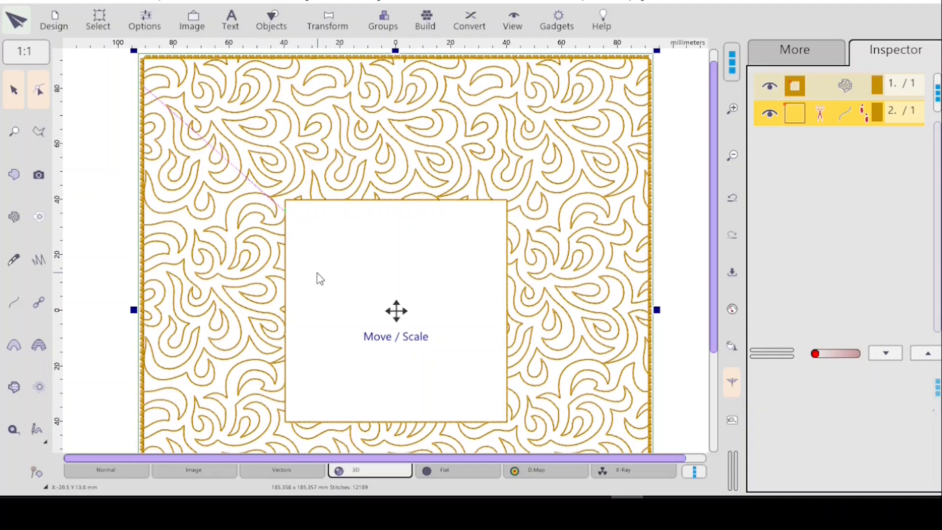
- Select the mesh fill and examine its ending stitch at the hole's upper-left edge in Vectors and 3D views
{"action": "left_click", "coordinate": [294, 472]}
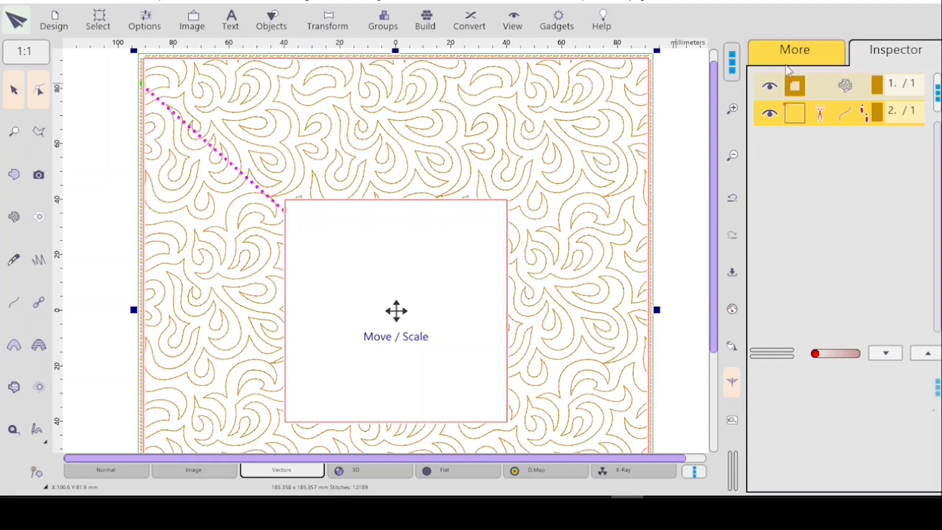
{"action": "left_click", "coordinate": [799, 83]}
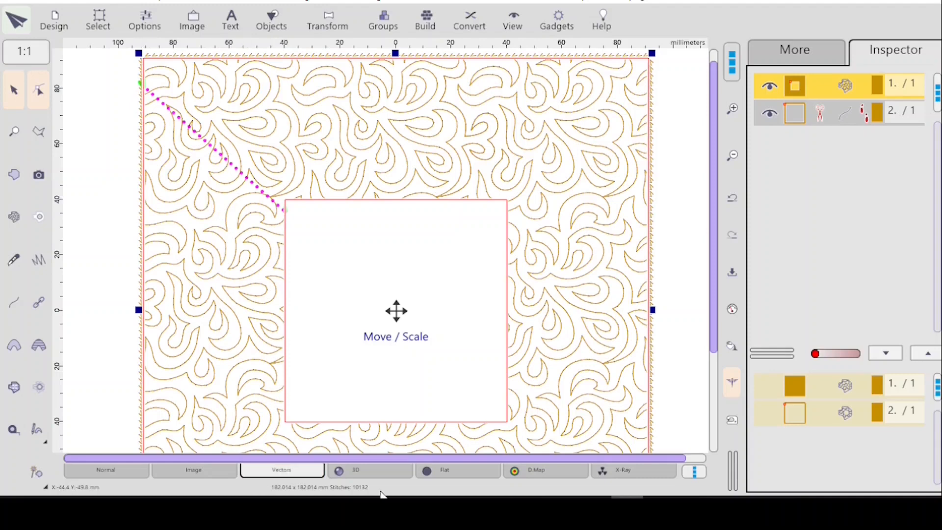
{"action": "left_click", "coordinate": [355, 471]}
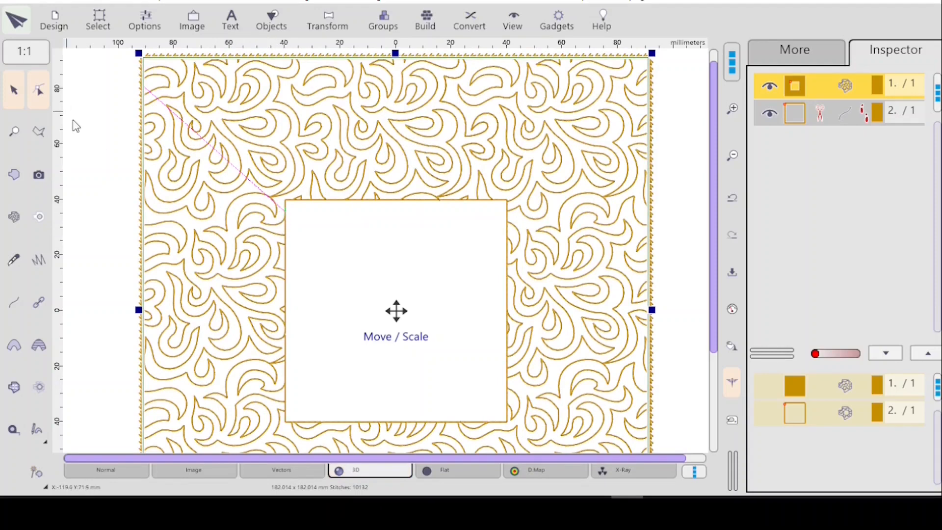
{"action": "left_click", "coordinate": [13, 133]}
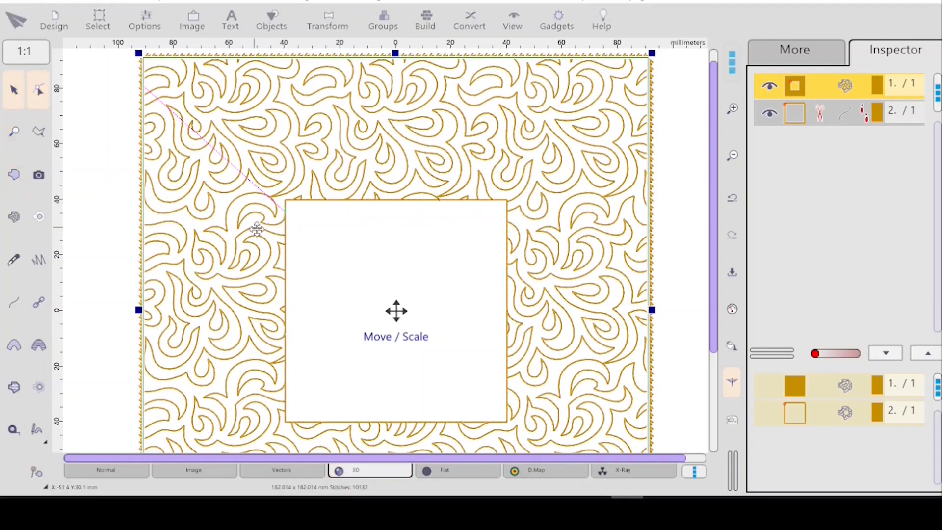
{"action": "left_click_drag", "start_coordinate": [242, 171], "coordinate": [313, 246]}
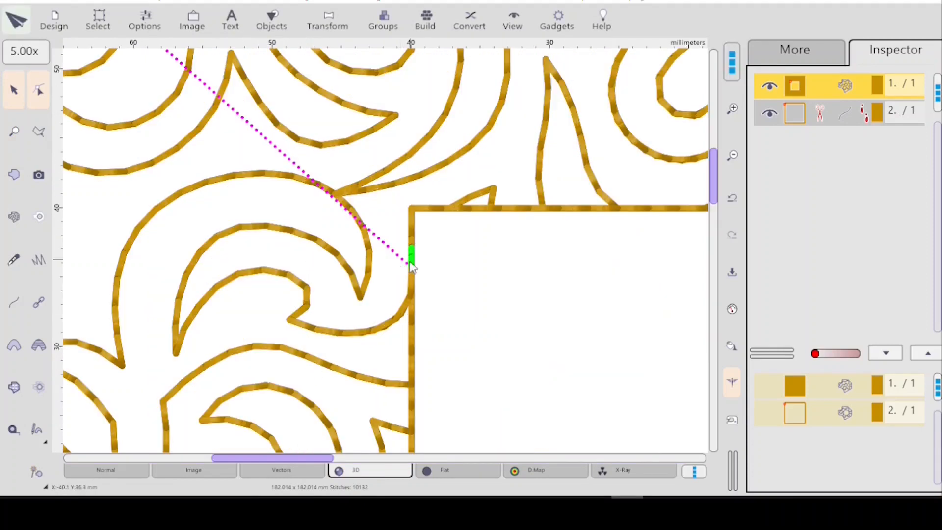
{"action": "left_click", "coordinate": [278, 472]}
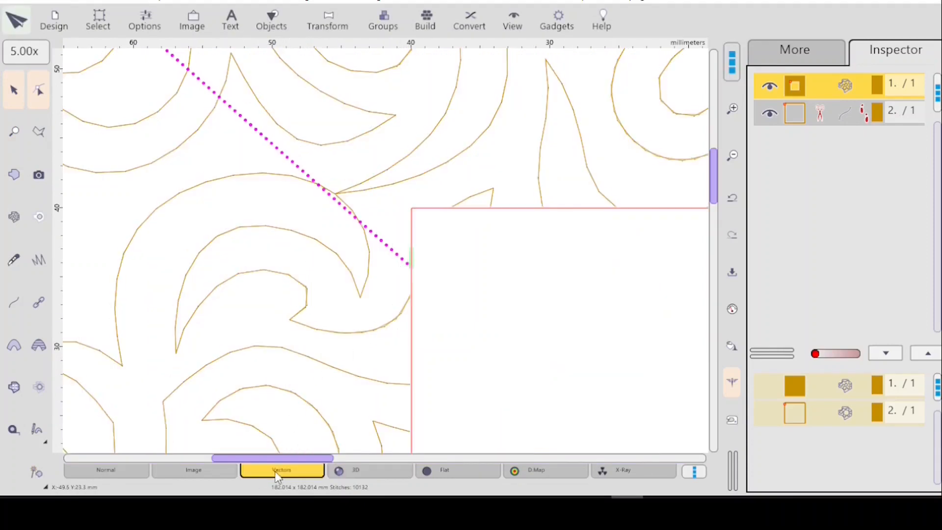
{"action": "left_click", "coordinate": [355, 472]}
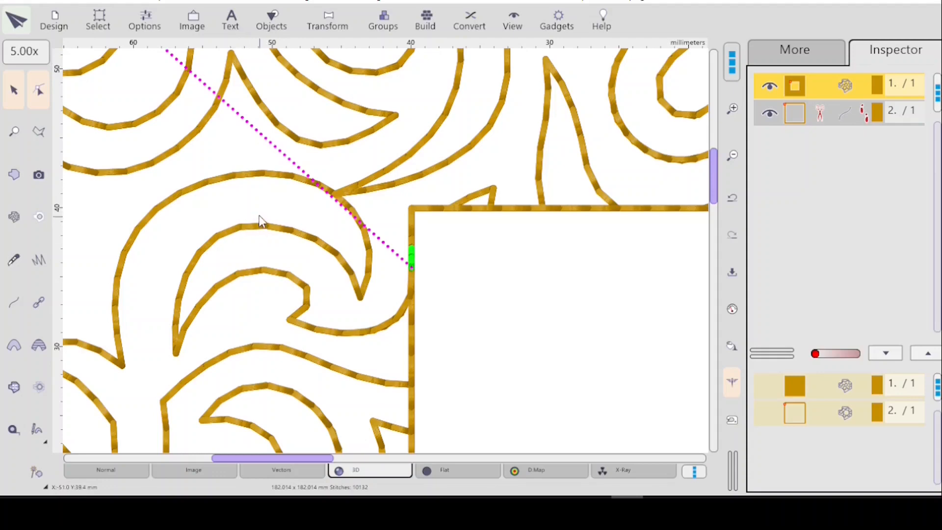
- Examine where the jump meets the outer outline's left edge, and return to its other end on the hole's edge
{"action": "scroll", "coordinate": [260, 221], "scroll_direction": "down", "scroll_amount": 5}
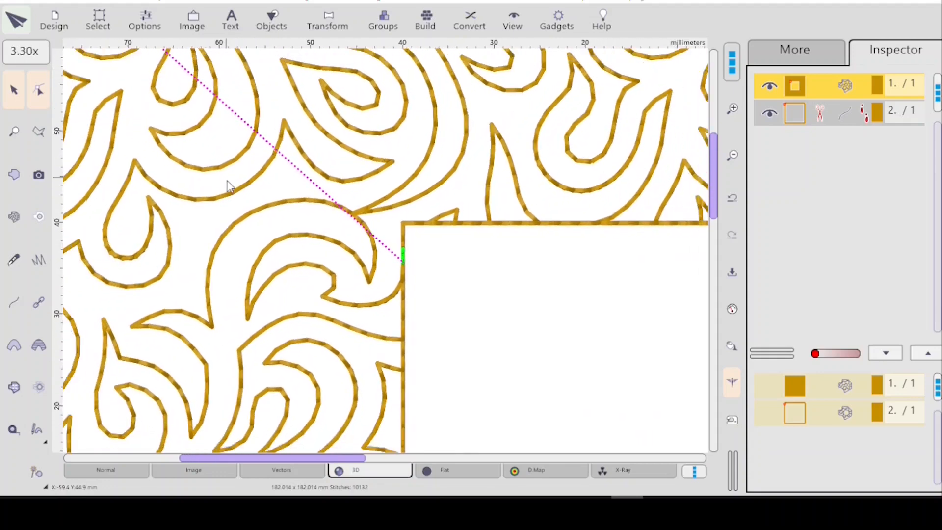
{"action": "scroll", "coordinate": [228, 186], "scroll_direction": "down", "scroll_amount": 4}
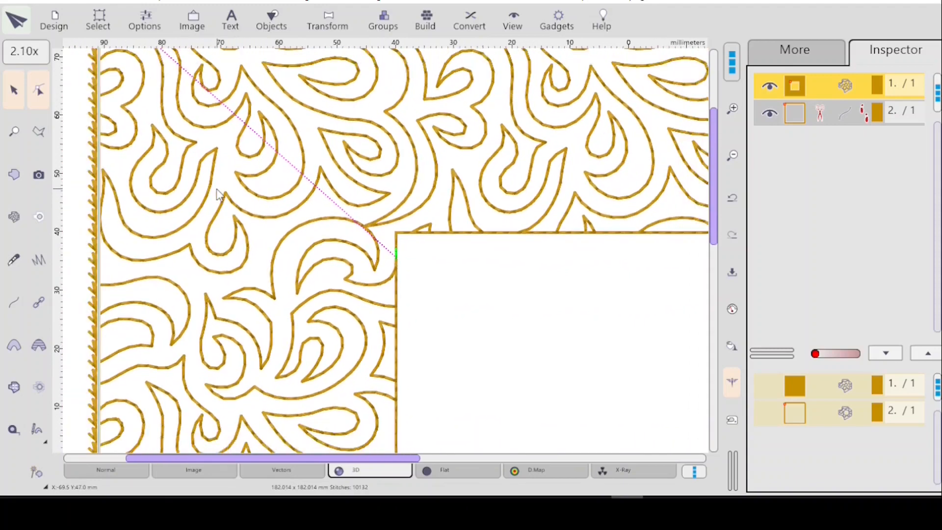
{"action": "scroll", "coordinate": [220, 195], "scroll_direction": "down", "scroll_amount": 3}
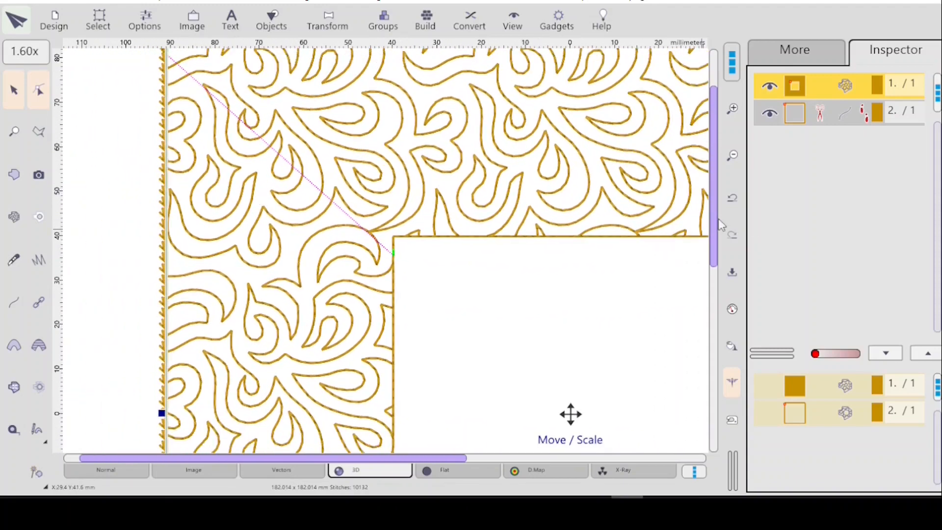
{"action": "scroll", "coordinate": [714, 225], "scroll_direction": "up", "scroll_amount": 3}
{"action": "left_click", "coordinate": [14, 174]}
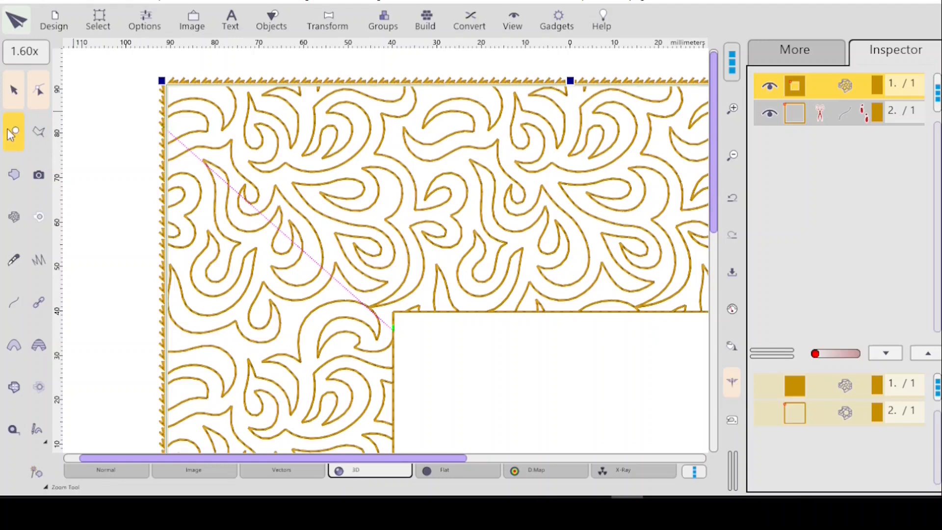
{"action": "left_click_drag", "start_coordinate": [135, 101], "coordinate": [211, 180]}
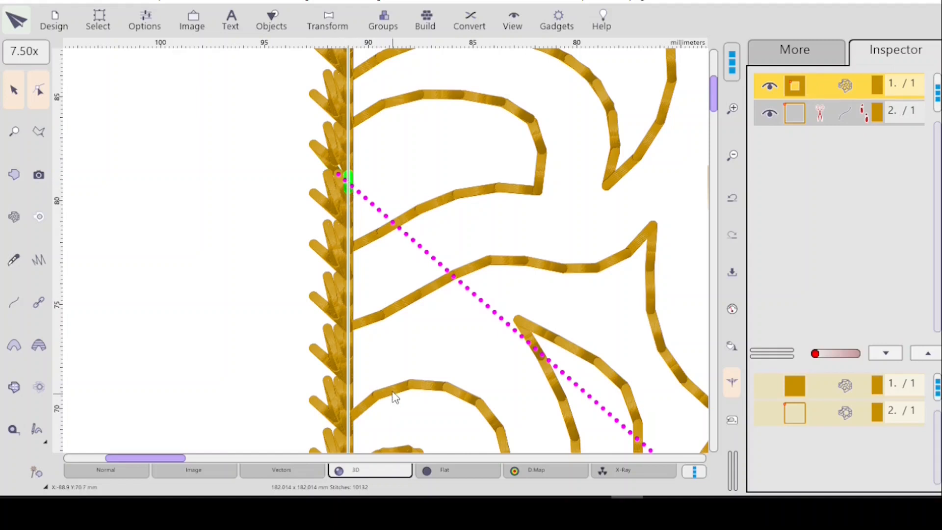
{"action": "scroll", "coordinate": [388, 375], "scroll_direction": "down", "scroll_amount": 5}
{"action": "scroll", "coordinate": [386, 370], "scroll_direction": "down", "scroll_amount": 4}
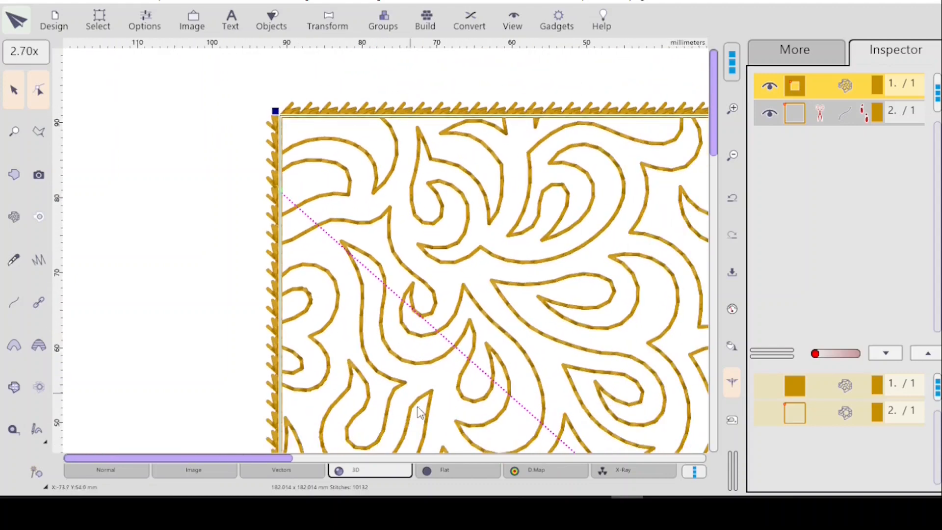
{"action": "scroll", "coordinate": [465, 415], "scroll_direction": "down", "scroll_amount": 2}
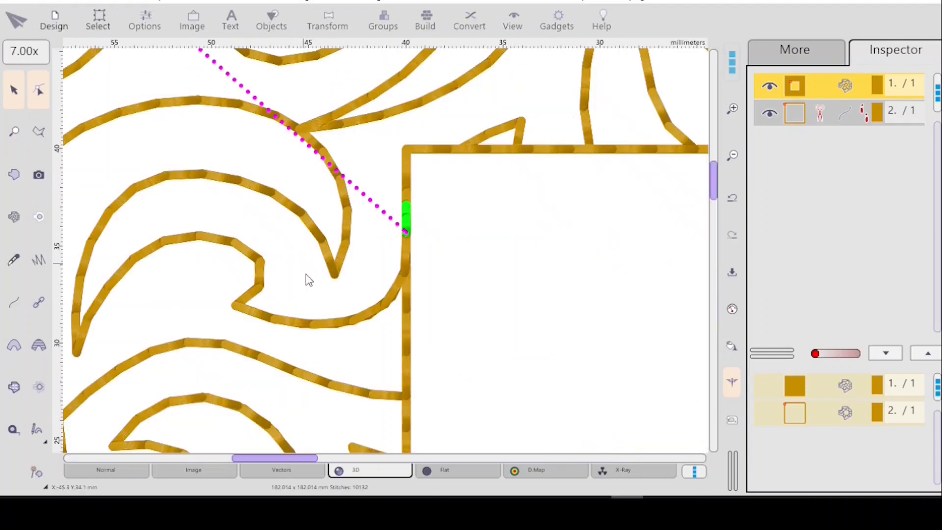
- Open the mesh fill for node editing and pull its outer path's end node off the left edge to outside the fill
{"action": "scroll", "coordinate": [314, 271], "scroll_direction": "up", "scroll_amount": 5}
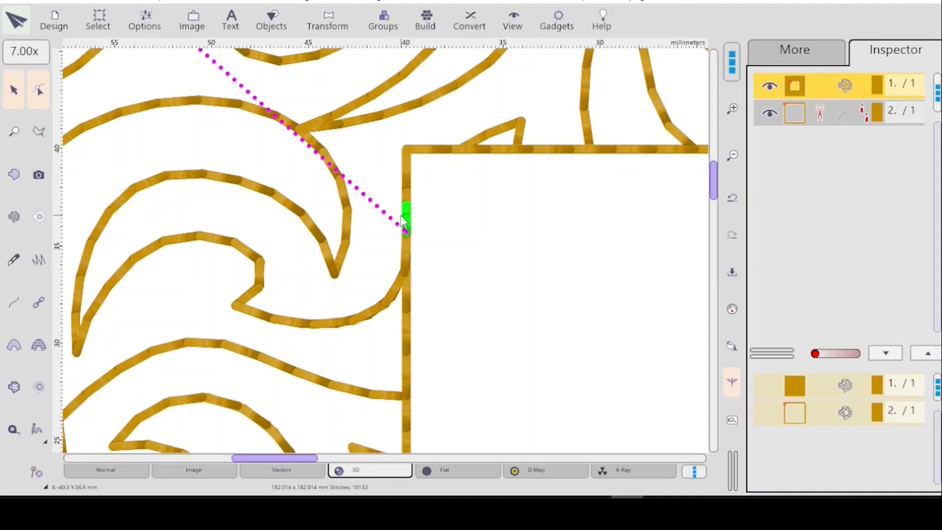
{"action": "scroll", "coordinate": [400, 218], "scroll_direction": "down", "scroll_amount": 5}
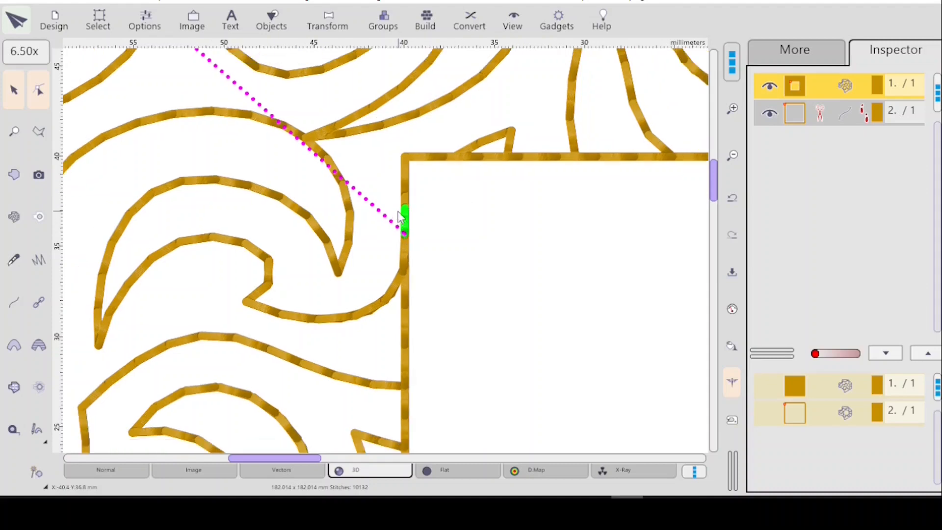
{"action": "scroll", "coordinate": [397, 201], "scroll_direction": "down", "scroll_amount": 4}
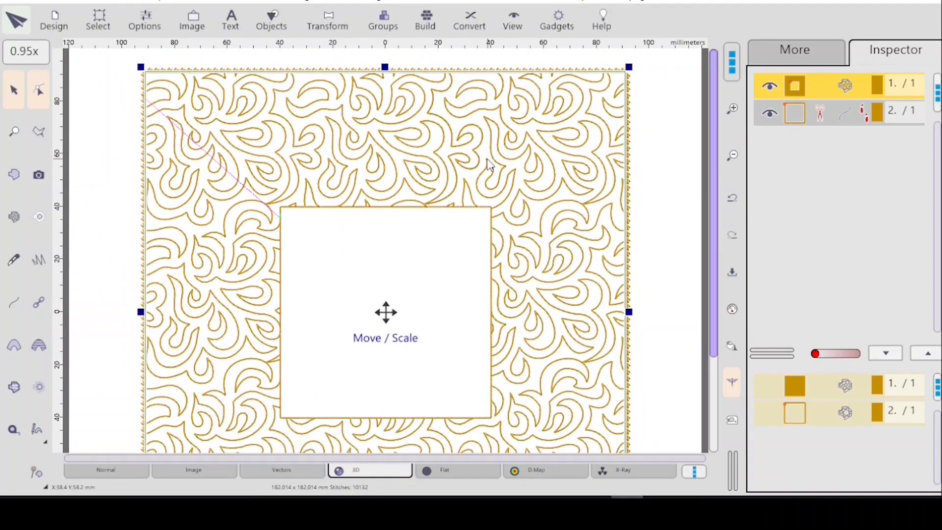
{"action": "left_click", "coordinate": [41, 100]}
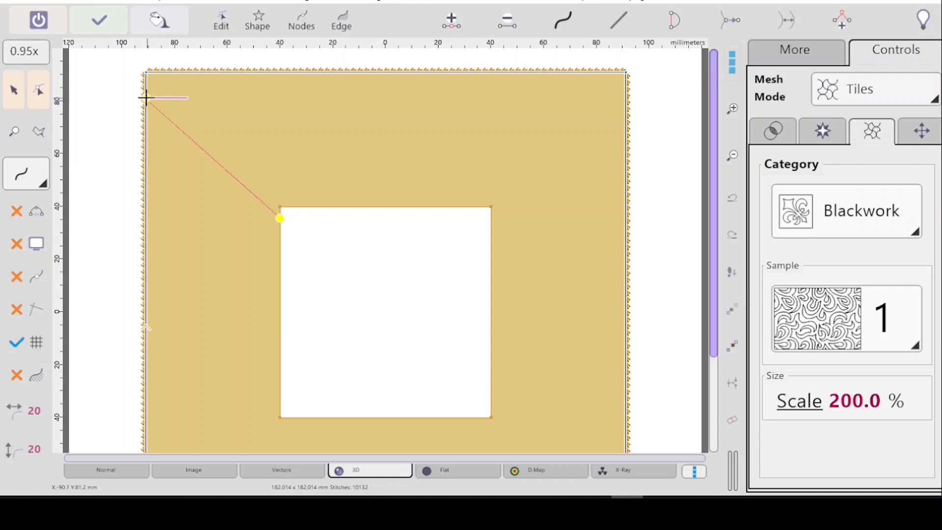
{"action": "left_click_drag", "start_coordinate": [145, 100], "coordinate": [91, 101]}
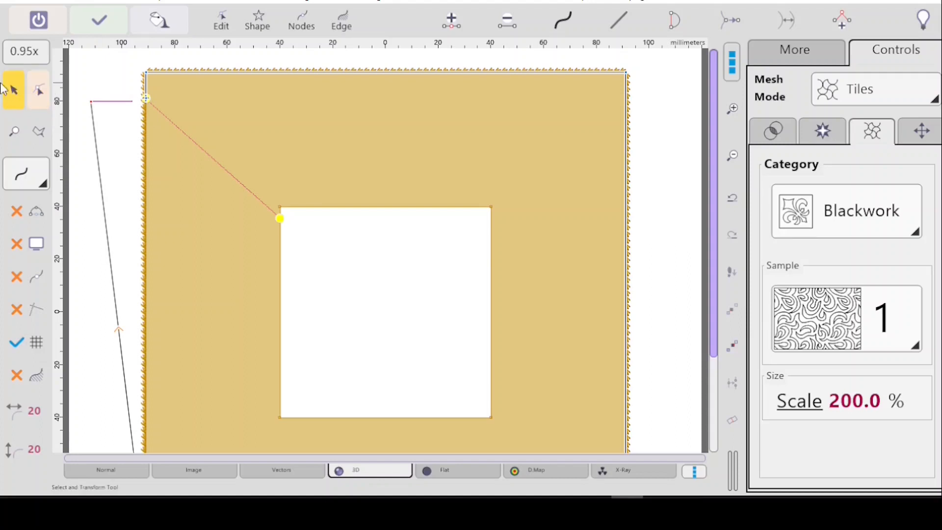
- Close the mesh fill's outer path again at the remaining node on the left edge, and apply the edit
{"action": "left_click_drag", "start_coordinate": [75, 64], "coordinate": [210, 177]}
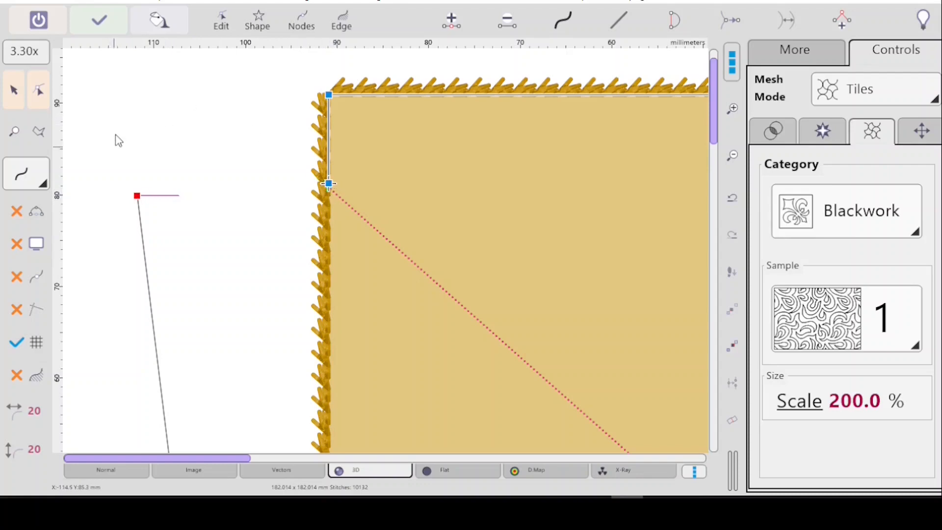
{"action": "left_click", "coordinate": [675, 26]}
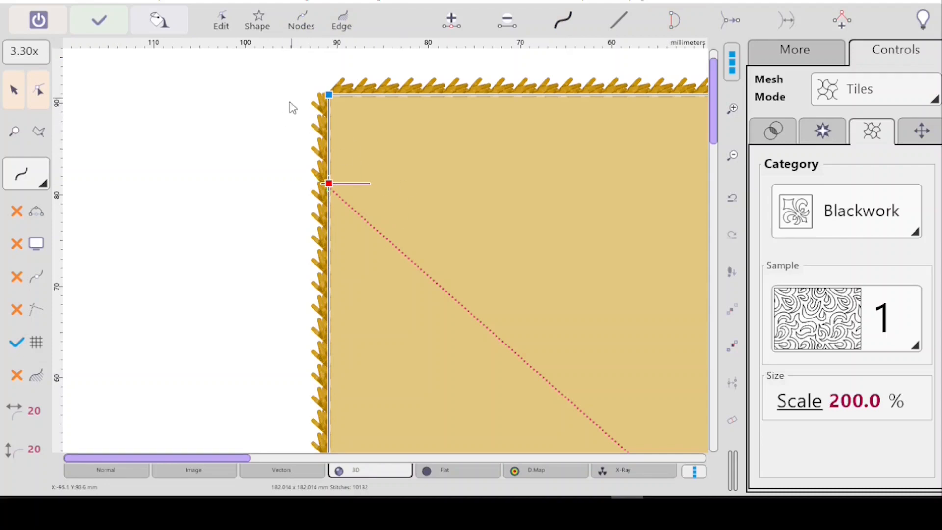
{"action": "key", "text": "Return"}
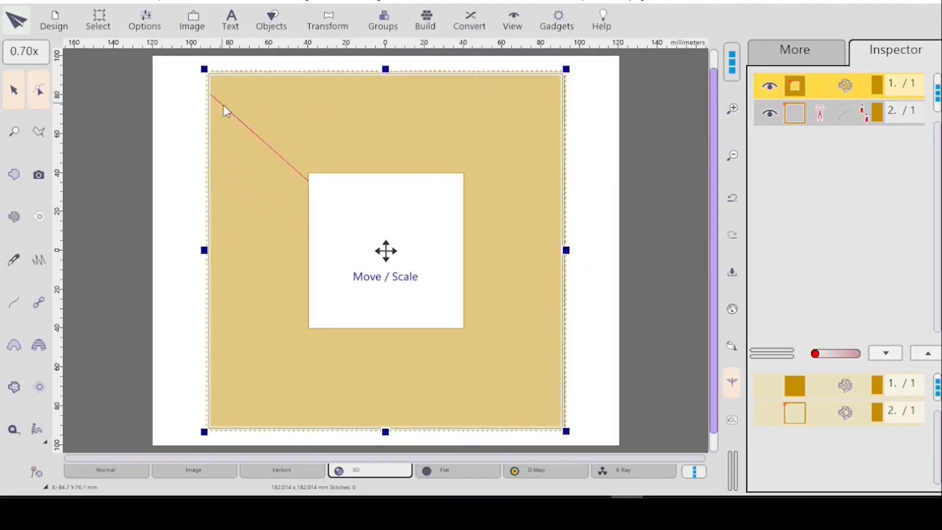
- Examine the mesh fill's yellow circle on the hole's edge in Edit Mode, in 3D and Vectors views
{"action": "left_click_drag", "start_coordinate": [714, 148], "coordinate": [714, 101]}
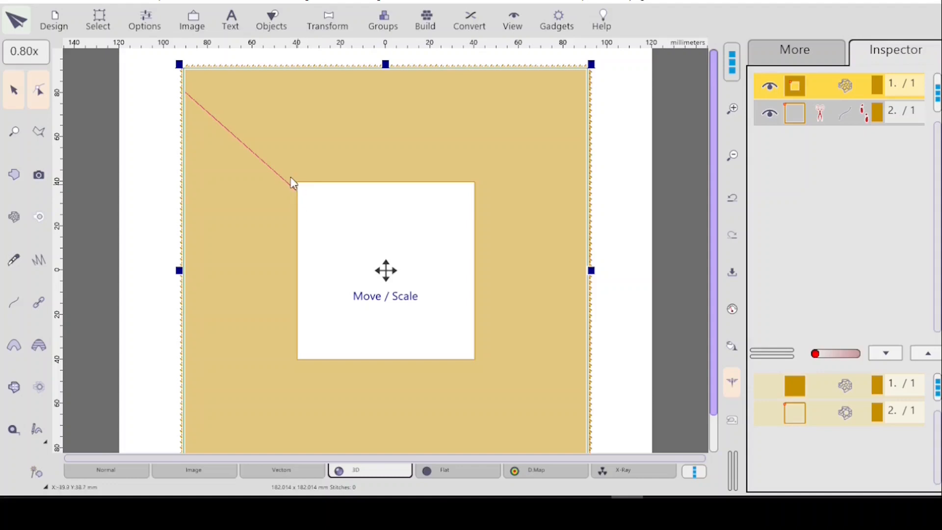
{"action": "left_click", "coordinate": [36, 91]}
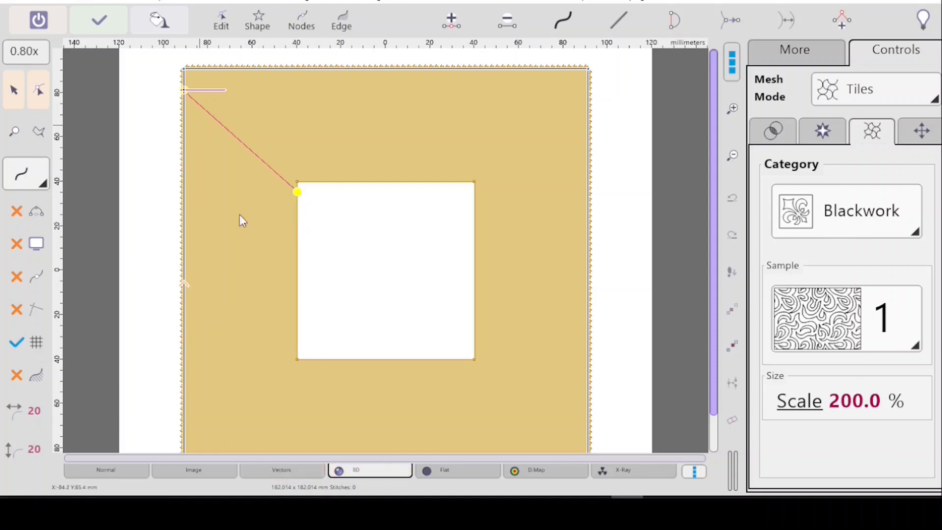
{"action": "left_click", "coordinate": [284, 472]}
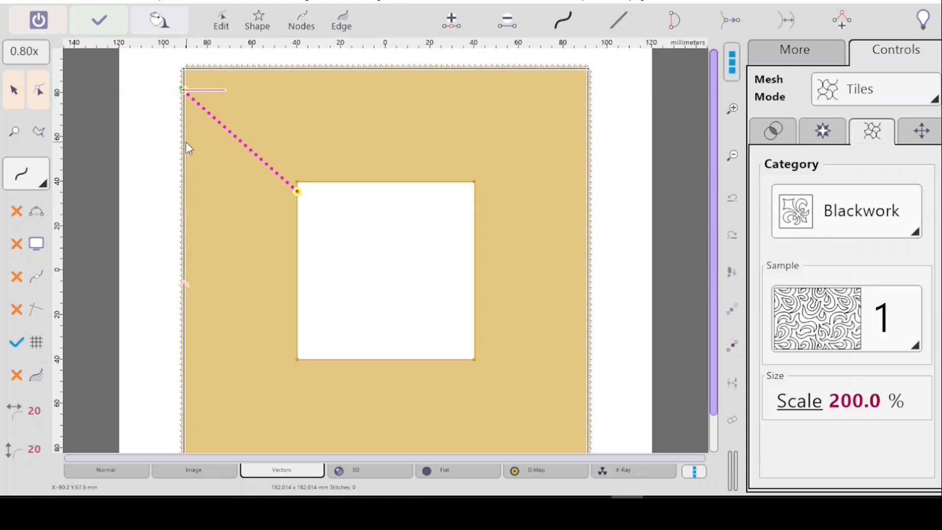
{"action": "key", "text": "Return"}
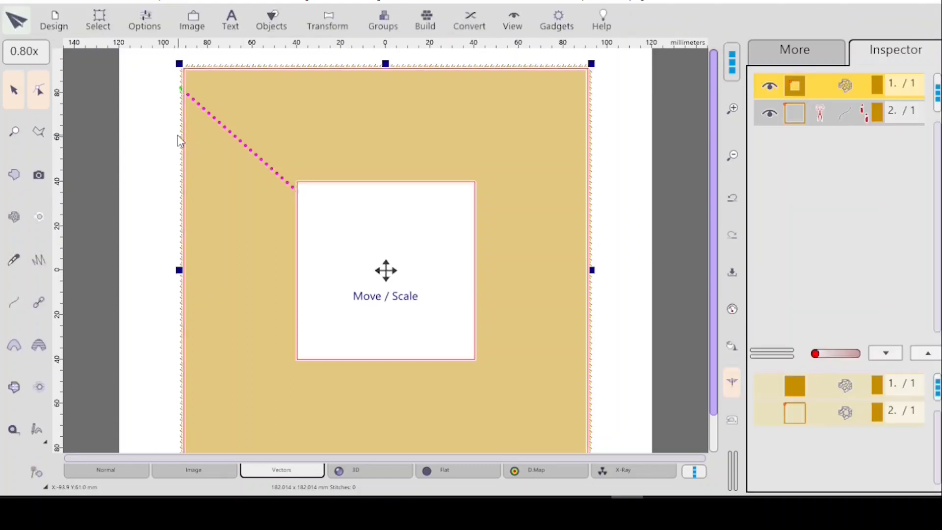
- Compare the yellow circles of the outer outline and the mesh fill by opening each in Edit Mode
{"action": "left_click", "coordinate": [813, 119]}
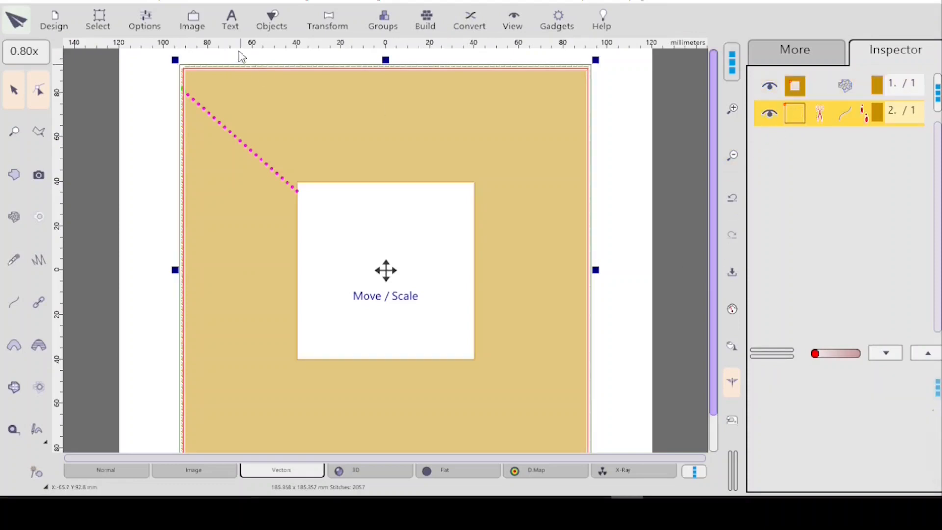
{"action": "left_click", "coordinate": [37, 105]}
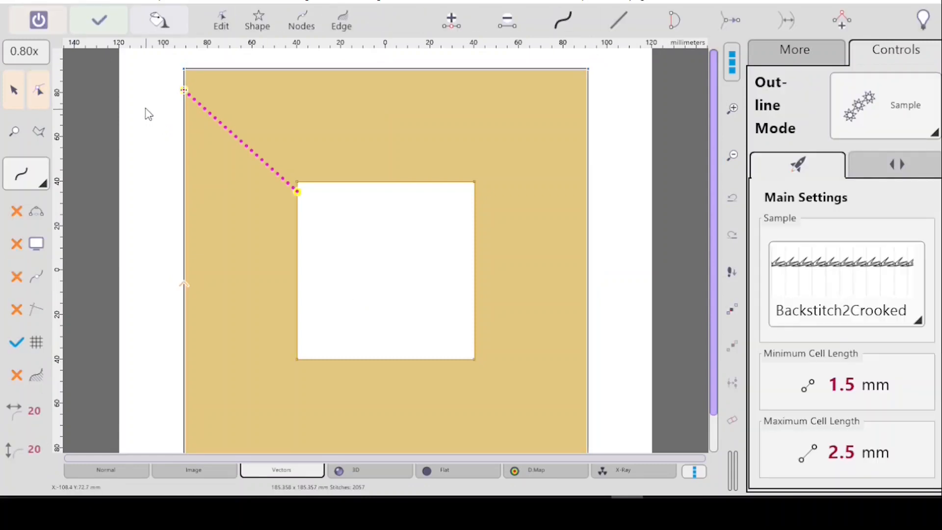
{"action": "key", "text": "Escape"}
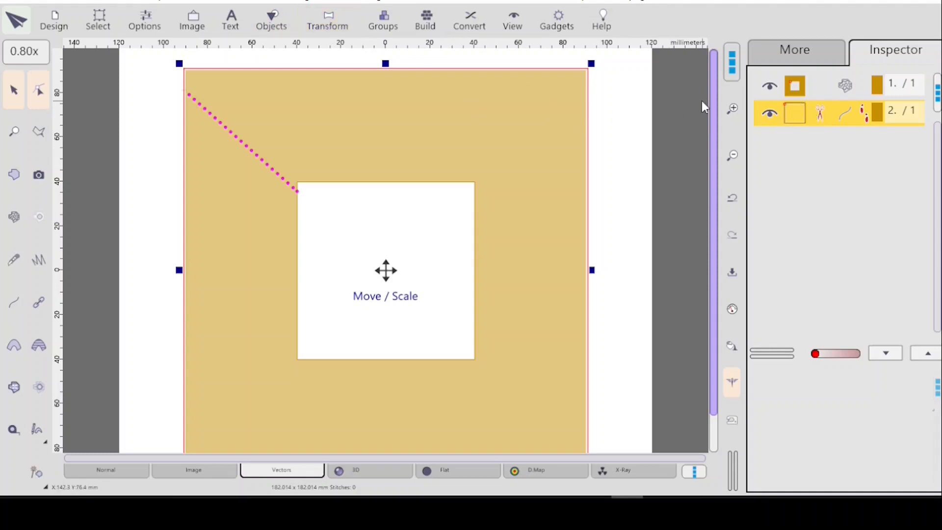
{"action": "left_click", "coordinate": [808, 84]}
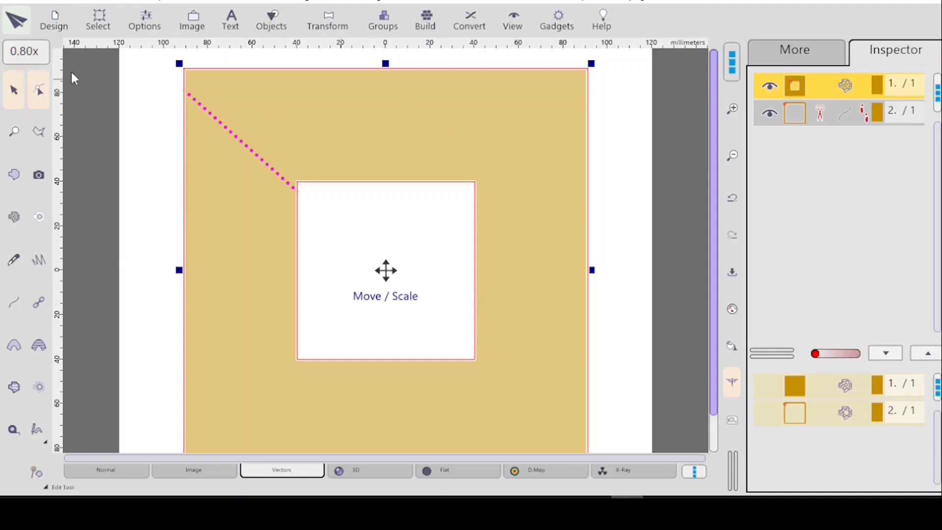
{"action": "left_click", "coordinate": [35, 90]}
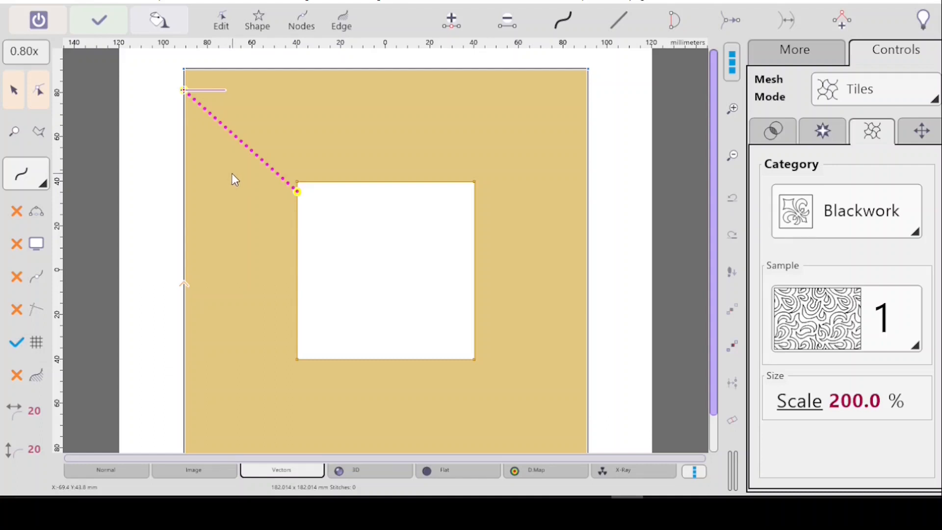
{"action": "left_click", "coordinate": [98, 22]}
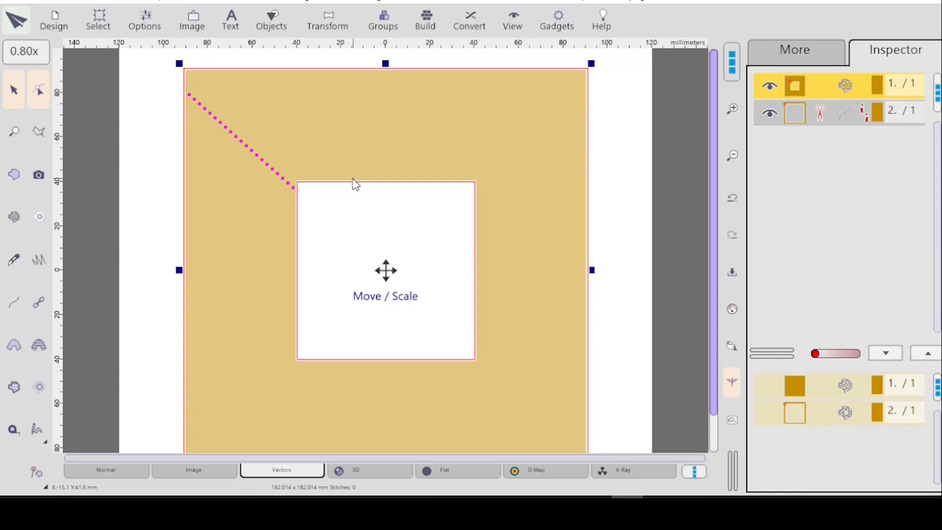
- Undo the last edits to the mesh fill and its outer outline
{"action": "key", "text": "ctrl+z"}
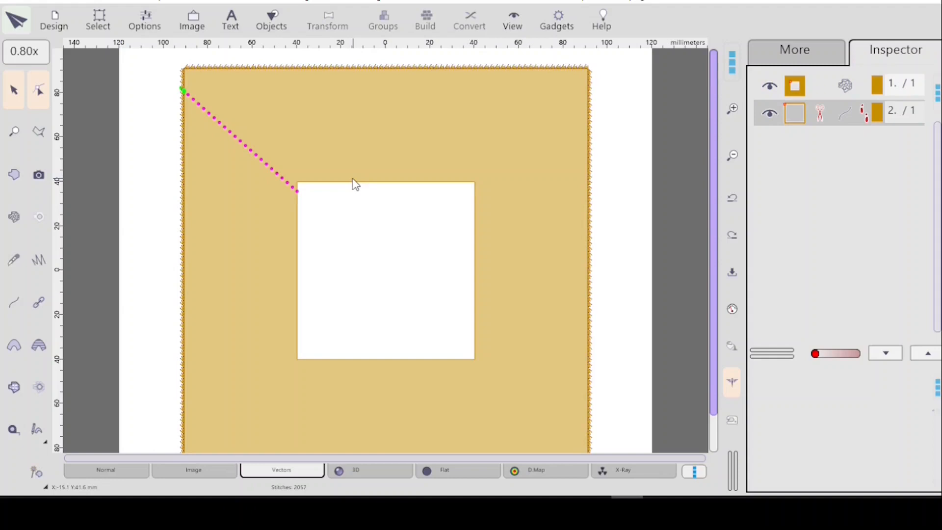
{"action": "key", "text": "ctrl+z"}
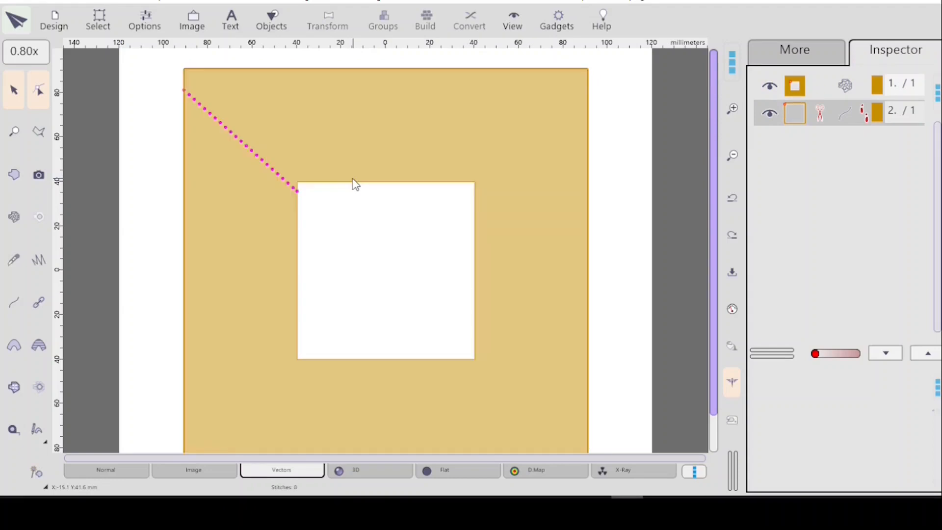
{"action": "key", "text": "ctrl+z"}
{"action": "key", "text": "ctrl+z"}
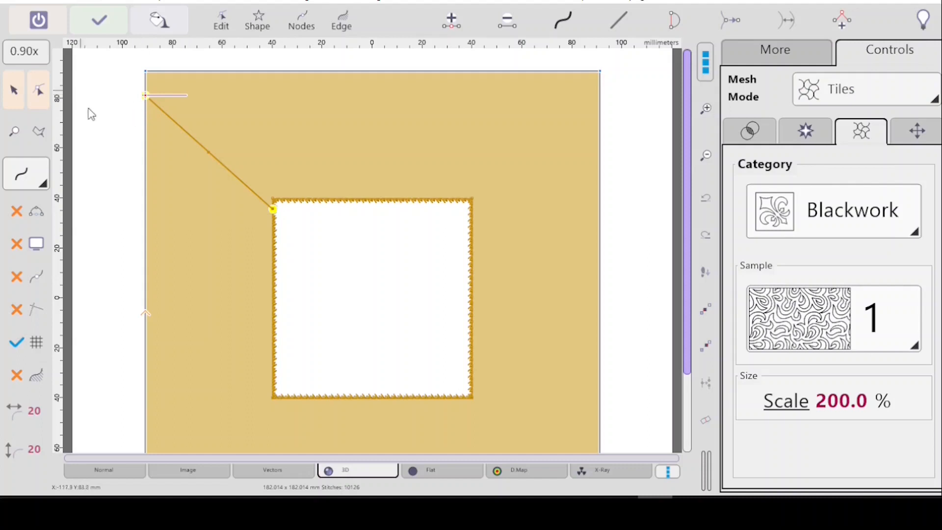
- Generate the gold mesh fill's stitches and delete the diagonal connection between the outer edge and the square hole
{"action": "left_click", "coordinate": [99, 24]}
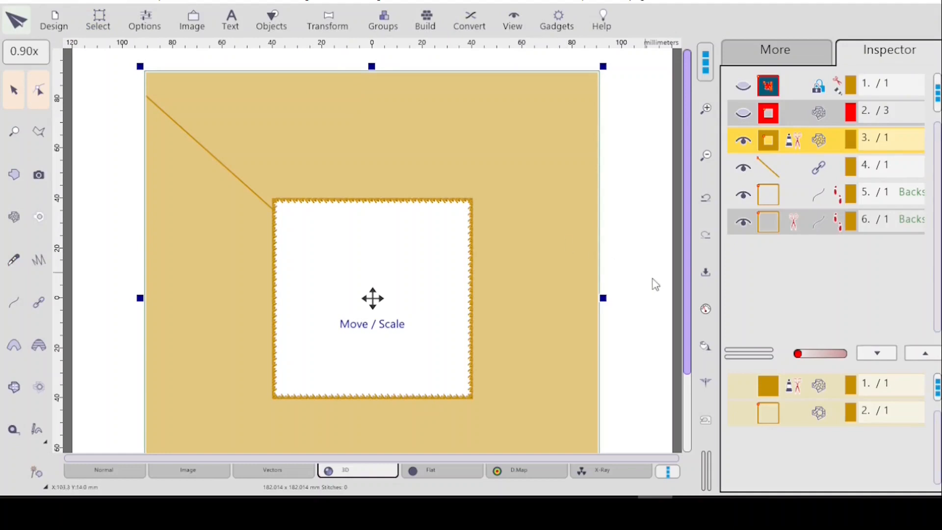
{"action": "left_click", "coordinate": [703, 346]}
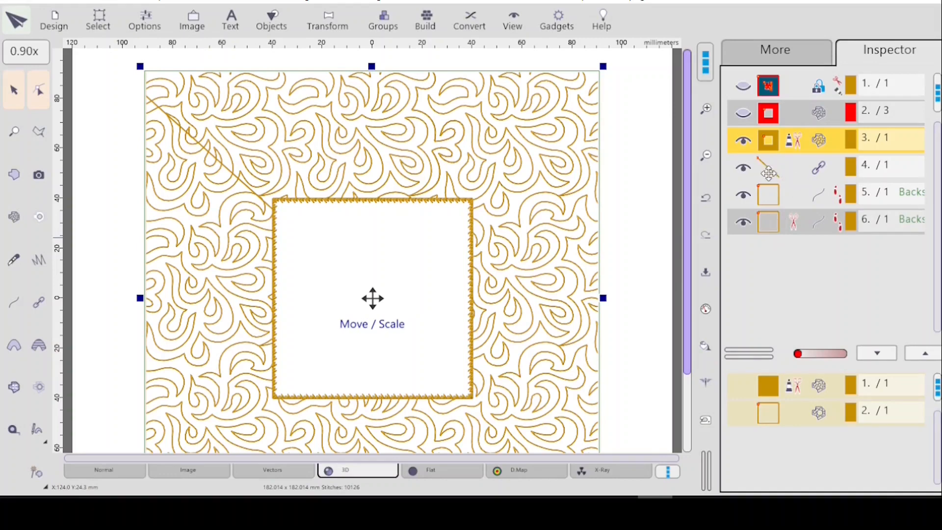
{"action": "left_click", "coordinate": [775, 170]}
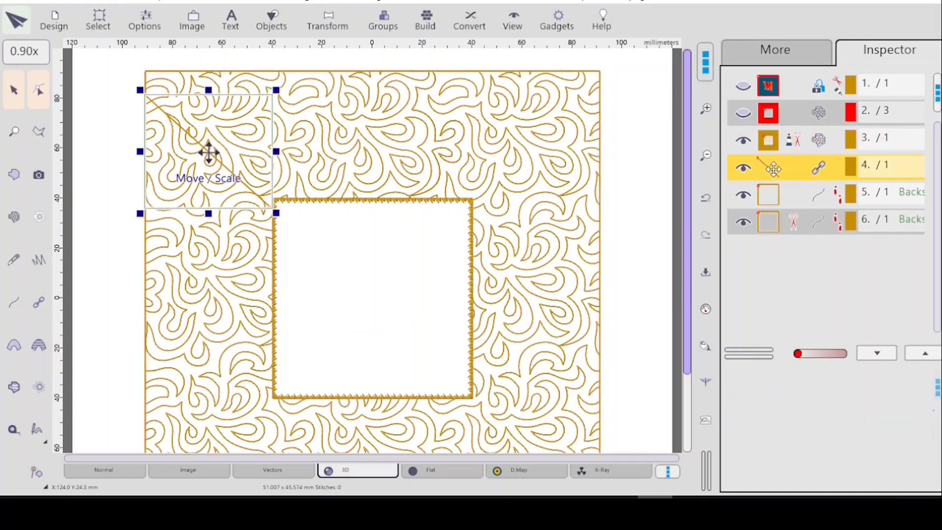
{"action": "left_click", "coordinate": [774, 200]}
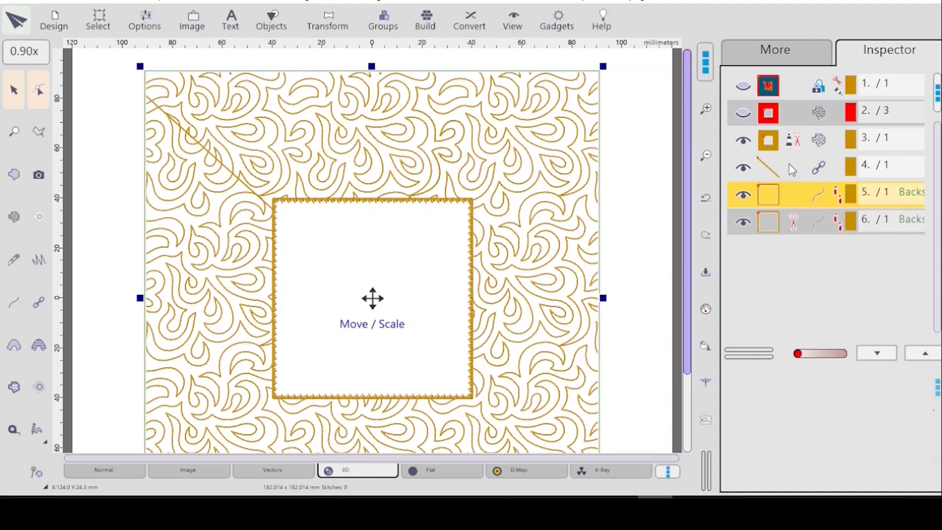
{"action": "left_click", "coordinate": [765, 166]}
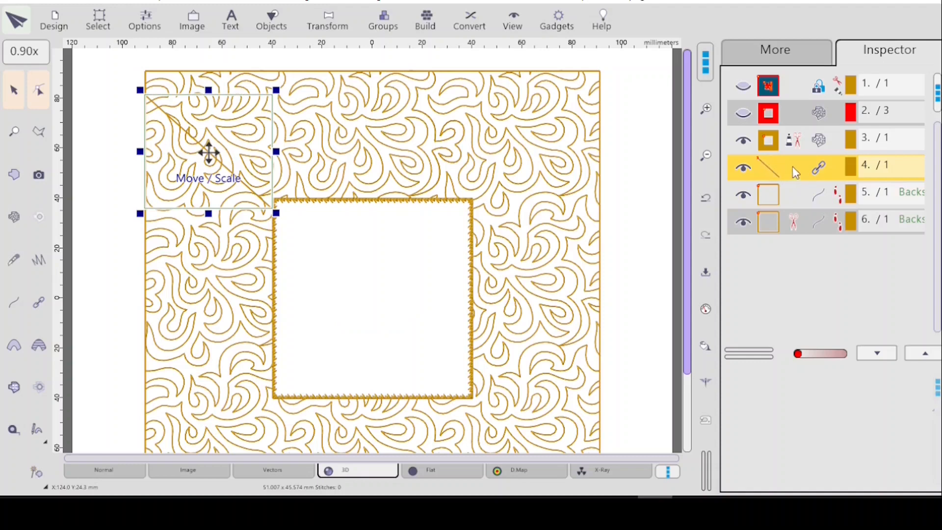
{"action": "key", "text": "Delete"}
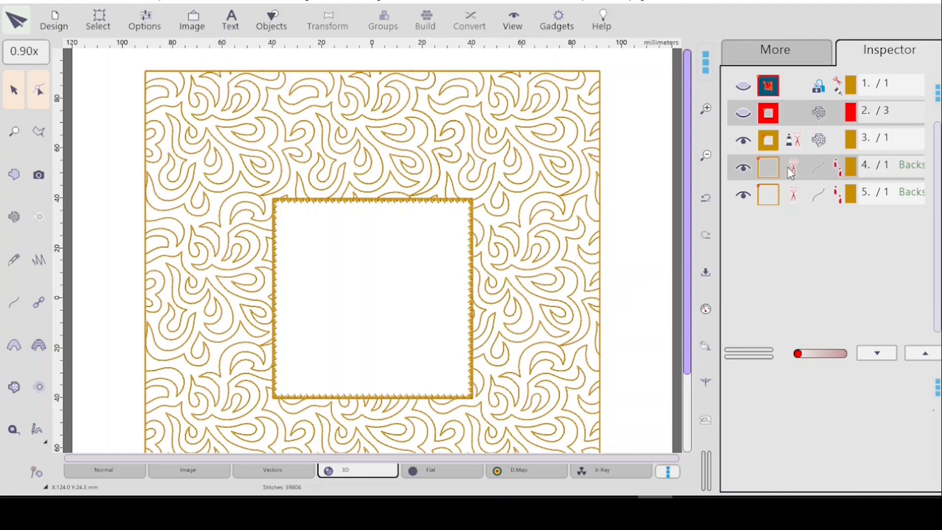
- Move the square hole's outline before the outer outline in the stitching order
{"action": "left_click", "coordinate": [791, 167]}
{"action": "left_click", "coordinate": [780, 199]}
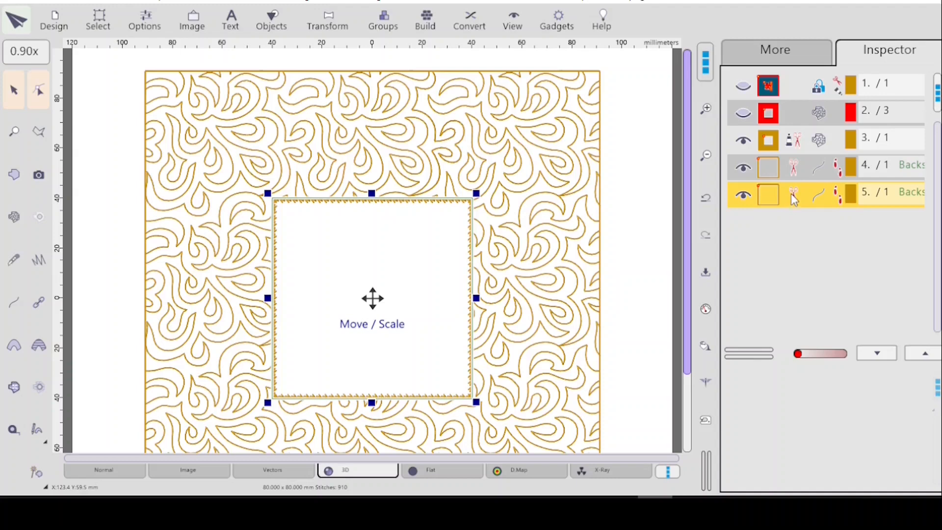
{"action": "right_click", "coordinate": [795, 170]}
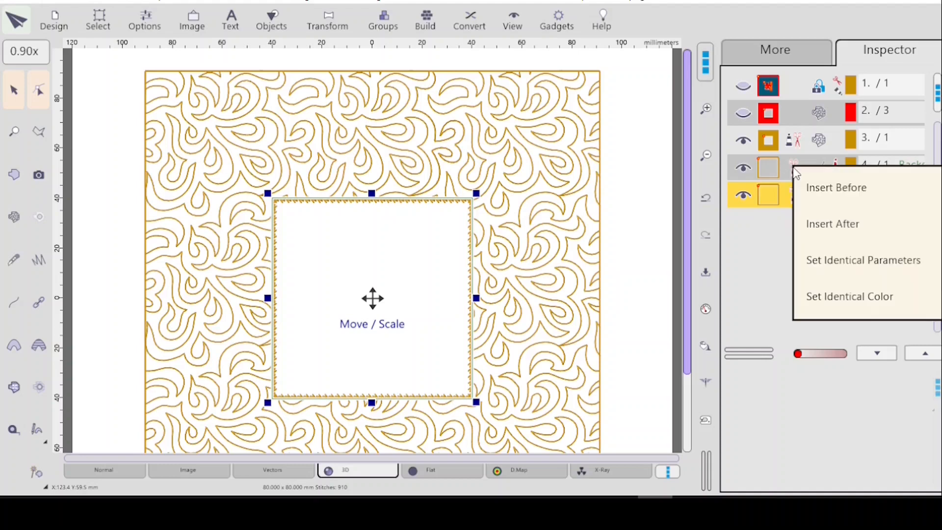
{"action": "left_click", "coordinate": [822, 187]}
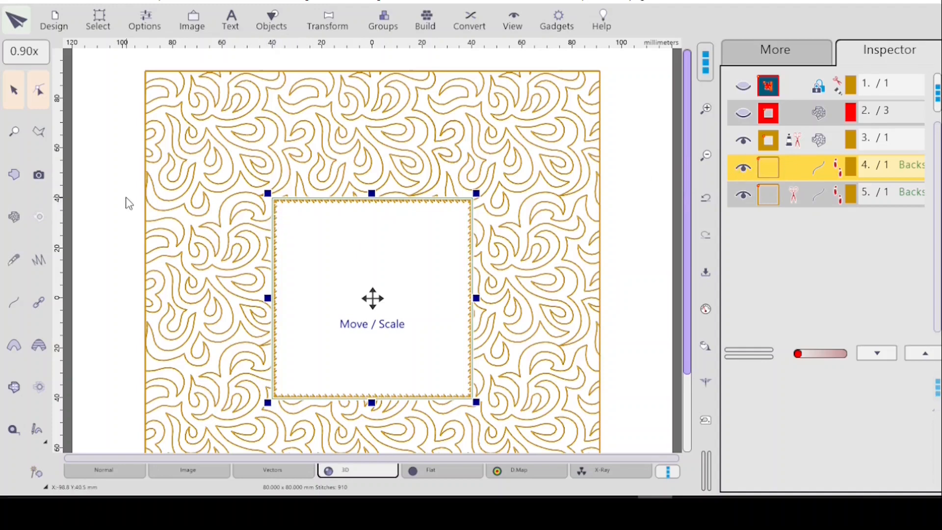
- Examine the hole outline's start node and the mesh fill's yellow circle in Edit Mode, and select the outer outline
{"action": "left_click", "coordinate": [39, 94]}
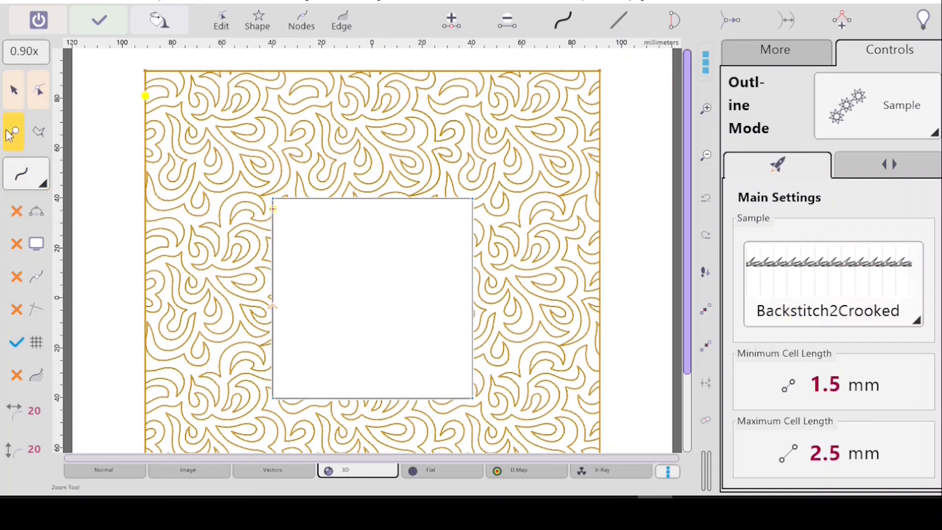
{"action": "left_click_drag", "start_coordinate": [101, 58], "coordinate": [417, 413]}
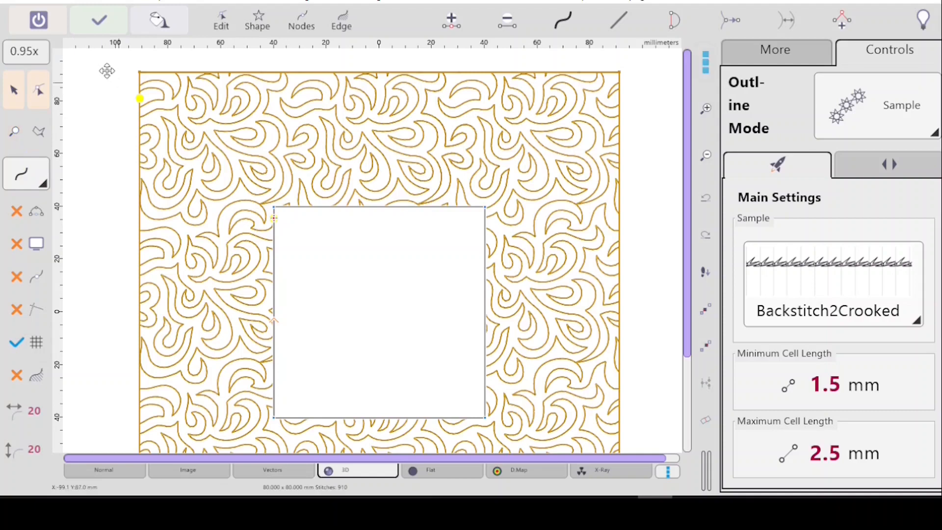
{"action": "left_click_drag", "start_coordinate": [90, 56], "coordinate": [334, 302]}
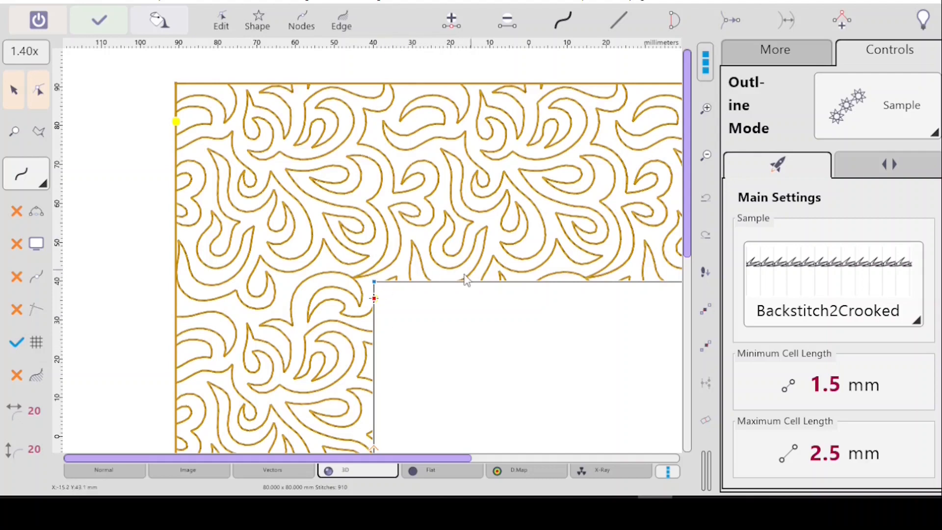
{"action": "left_click", "coordinate": [386, 310]}
{"action": "key", "text": "Return"}
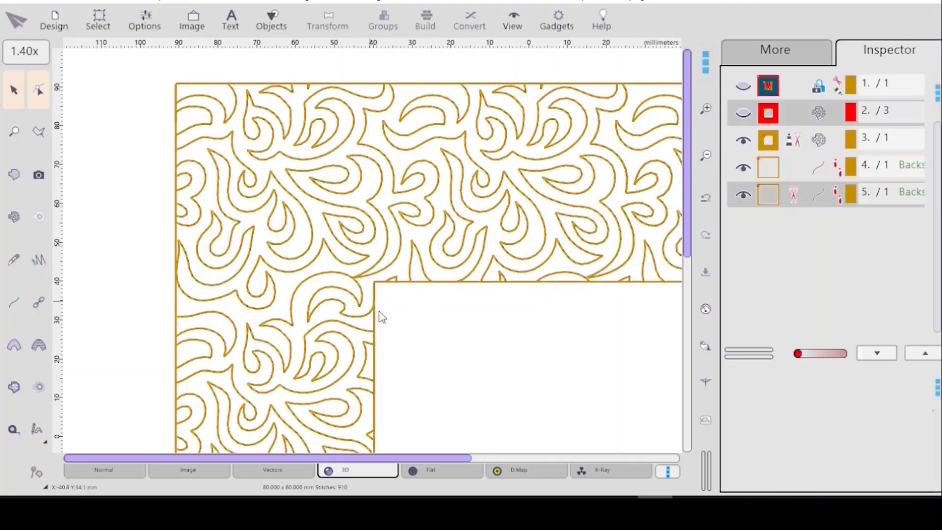
{"action": "left_click", "coordinate": [782, 198]}
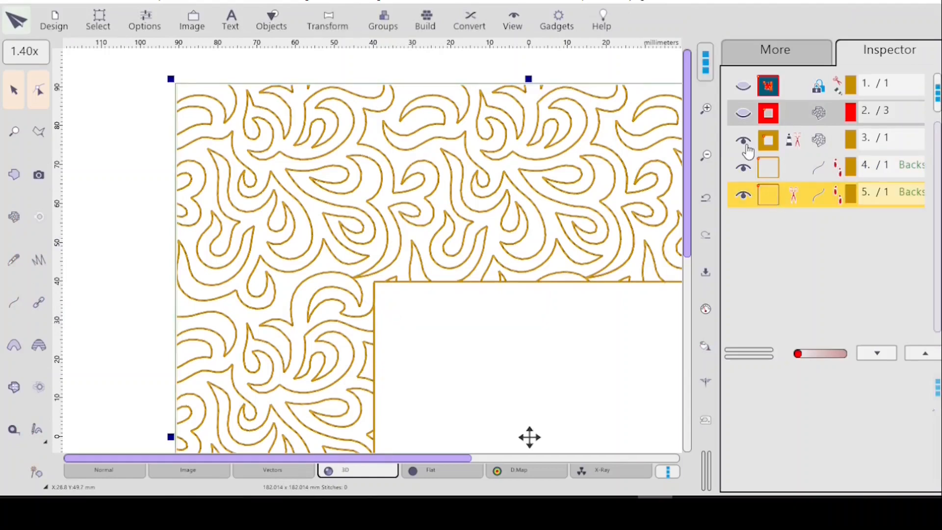
- Examine the yellow circles in Edit Mode for the outer outline and for the square hole's outline
{"action": "key", "text": "Return"}
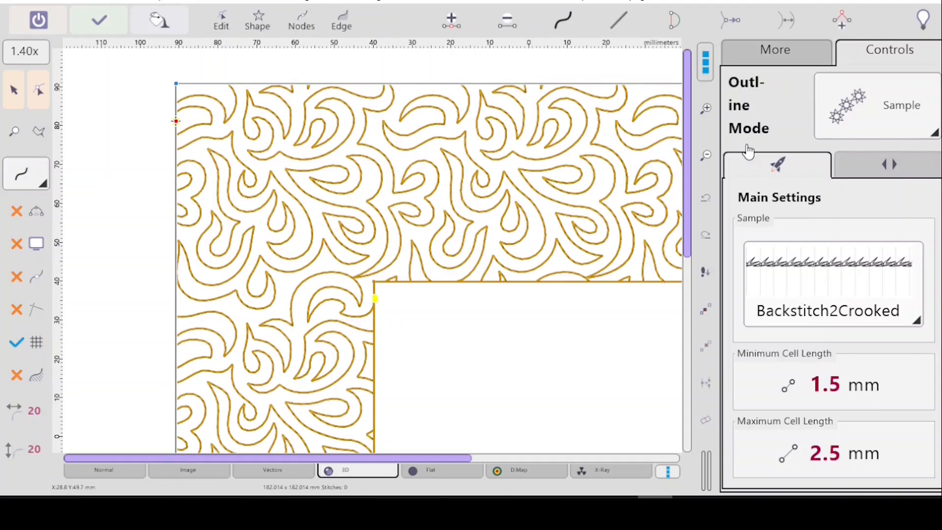
{"action": "left_click", "coordinate": [908, 297]}
{"action": "key", "text": "Return"}
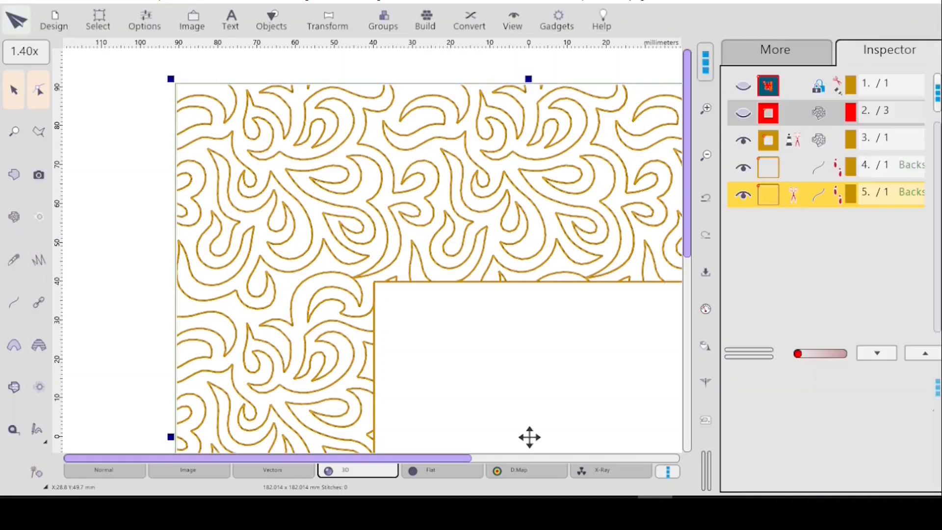
{"action": "left_click", "coordinate": [783, 168]}
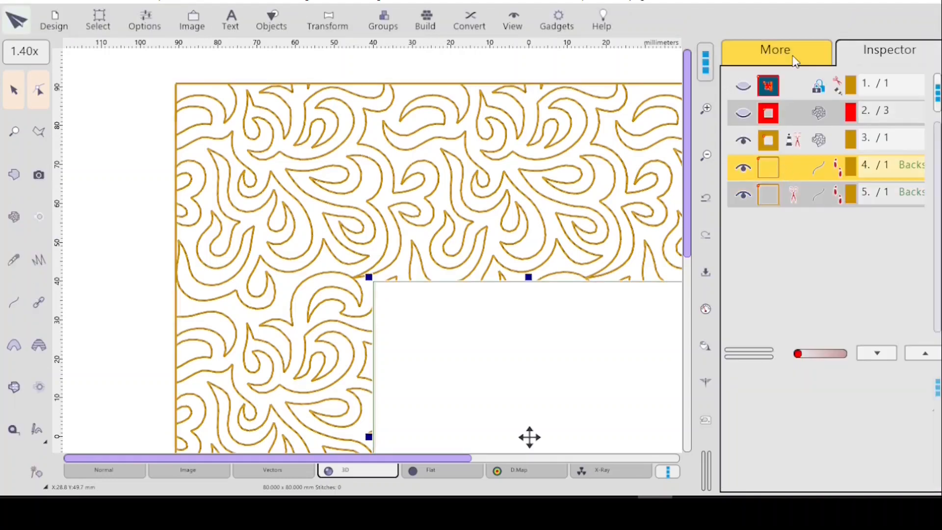
{"action": "key", "text": "Return"}
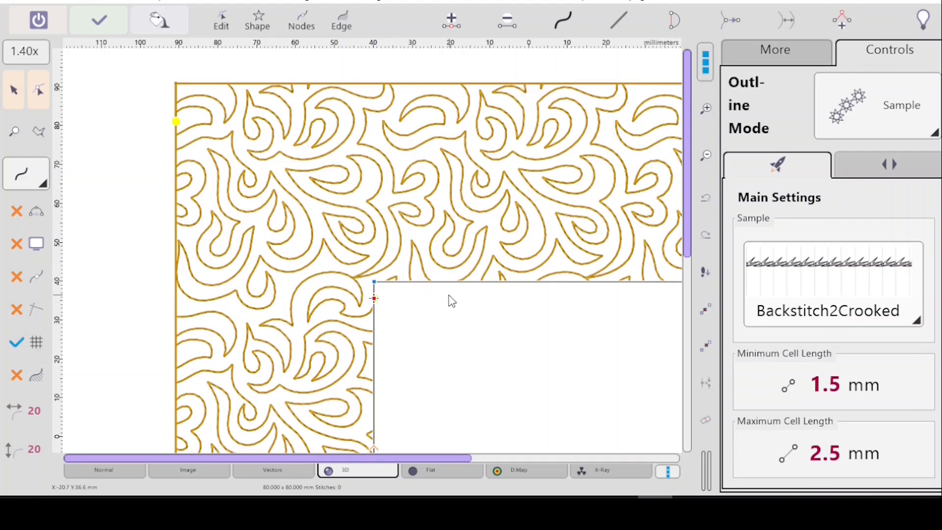
{"action": "left_click", "coordinate": [99, 20]}
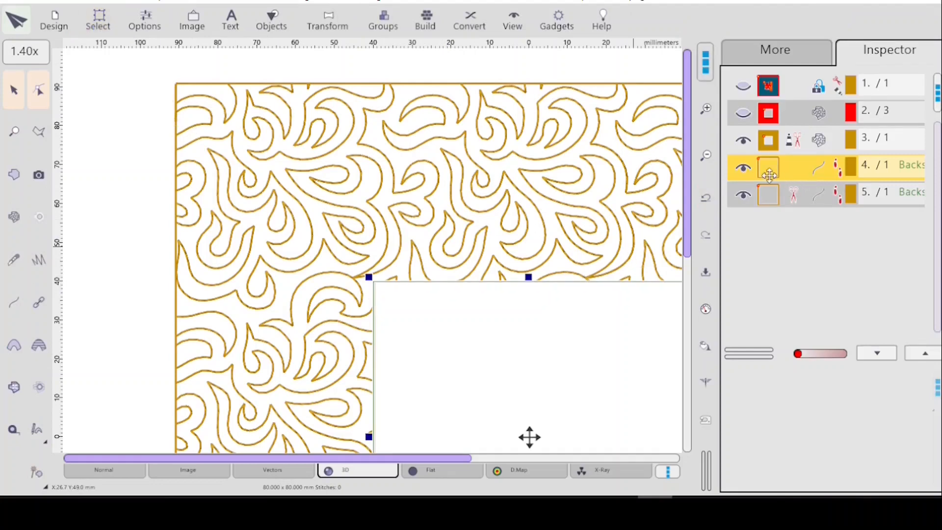
{"action": "left_click", "coordinate": [777, 196]}
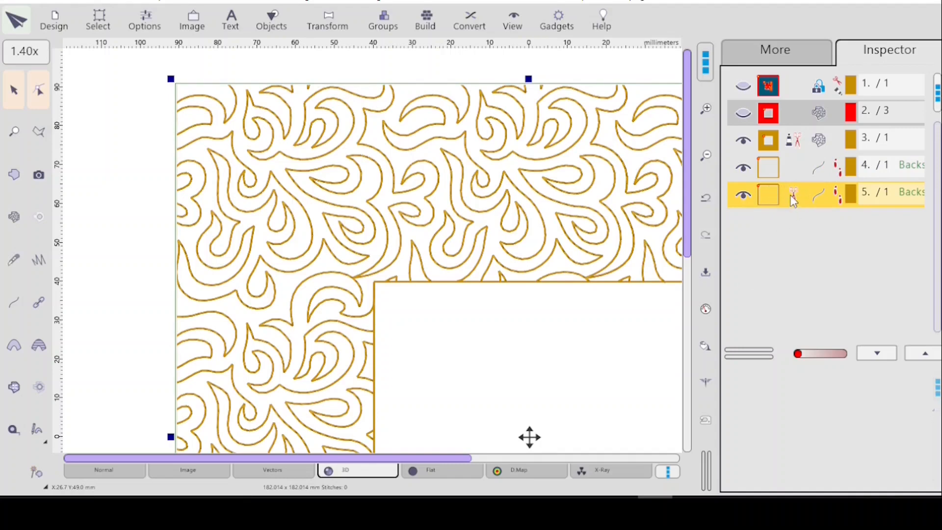
- Show the stitch connections and examine the link between the square hole and outer edge, selecting the mesh fill and both outlines in turn
{"action": "left_click", "coordinate": [705, 382]}
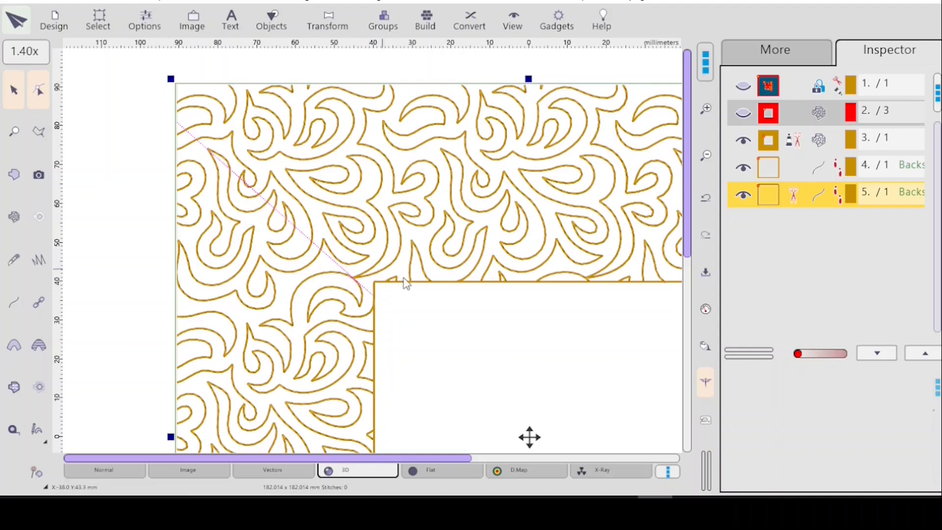
{"action": "left_click", "coordinate": [769, 142]}
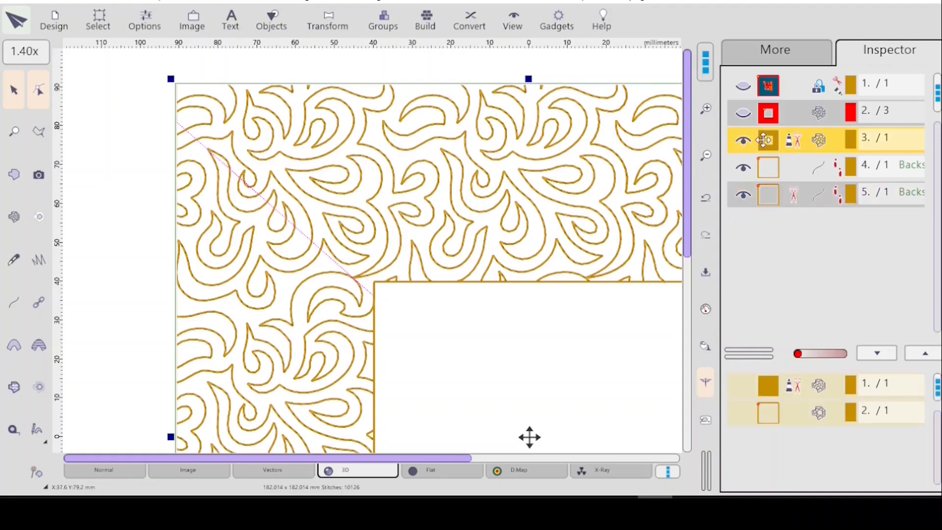
{"action": "left_click", "coordinate": [775, 166]}
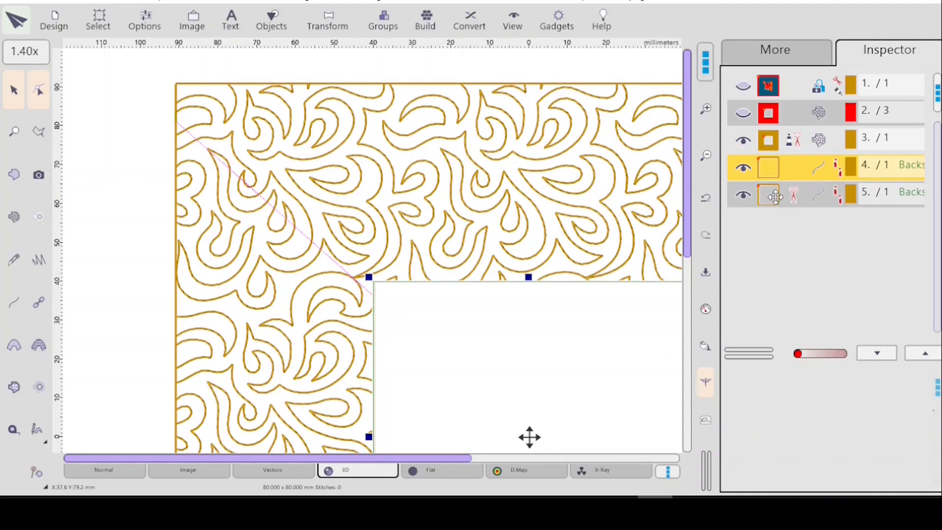
{"action": "left_click", "coordinate": [775, 197]}
{"action": "left_click", "coordinate": [771, 166]}
{"action": "left_click", "coordinate": [771, 195]}
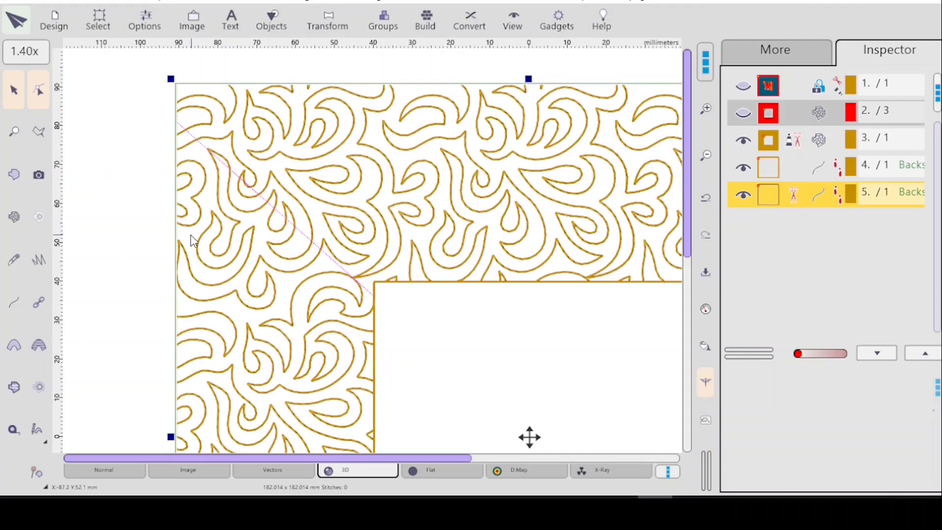
{"action": "scroll", "coordinate": [190, 234], "scroll_direction": "down", "scroll_amount": 1}
{"action": "scroll", "coordinate": [190, 234], "scroll_direction": "down", "scroll_amount": 2}
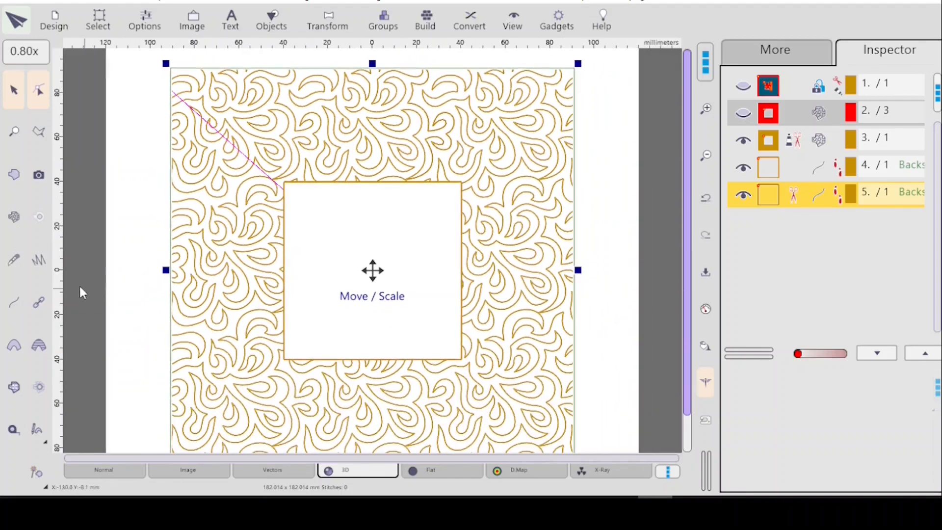
{"action": "left_click", "coordinate": [41, 304]}
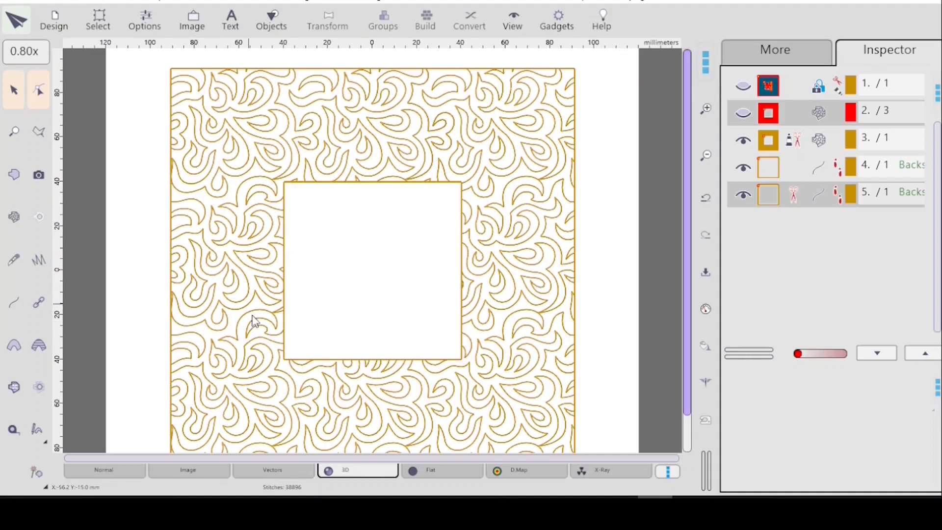
- Draw a straight, nearly vertical Single Stitch outline about 12 mm long inside the square hole, near its lower-left corner
{"action": "left_click_drag", "start_coordinate": [687, 282], "coordinate": [688, 329]}
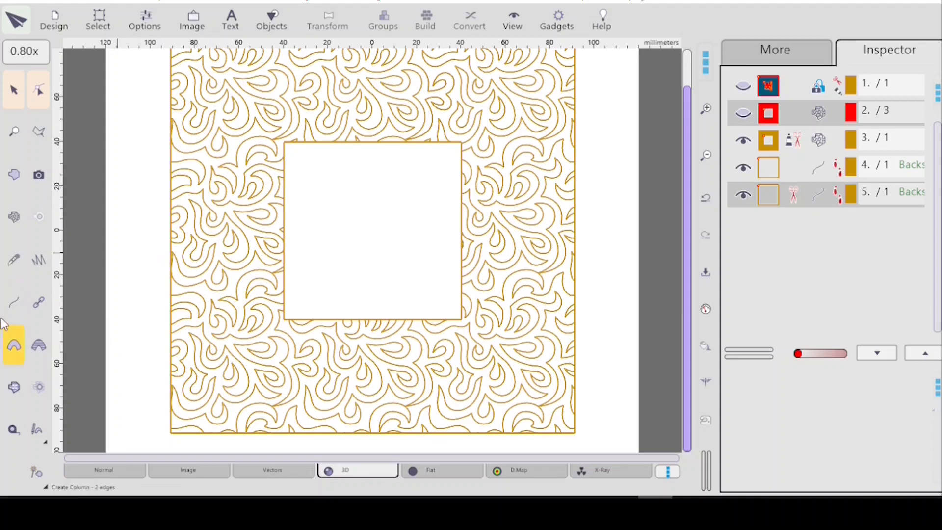
{"action": "left_click", "coordinate": [14, 304]}
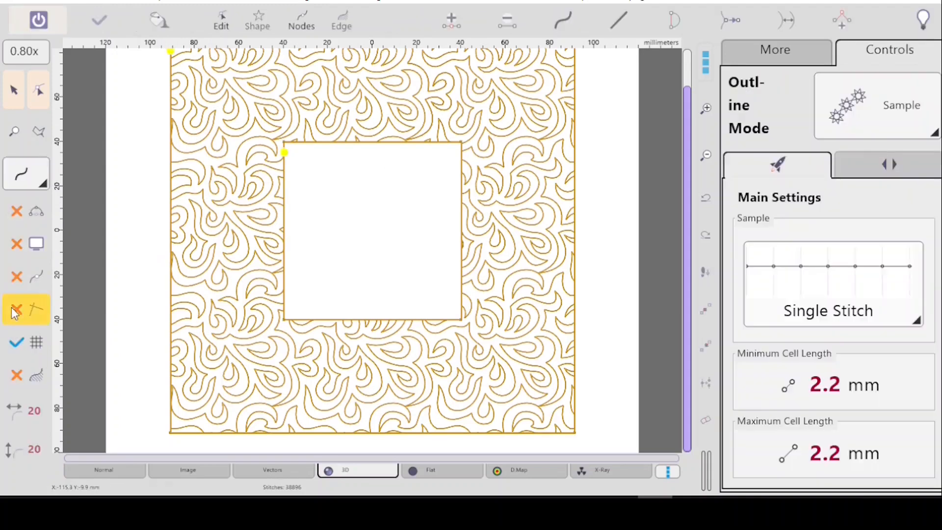
{"action": "left_click", "coordinate": [295, 278]}
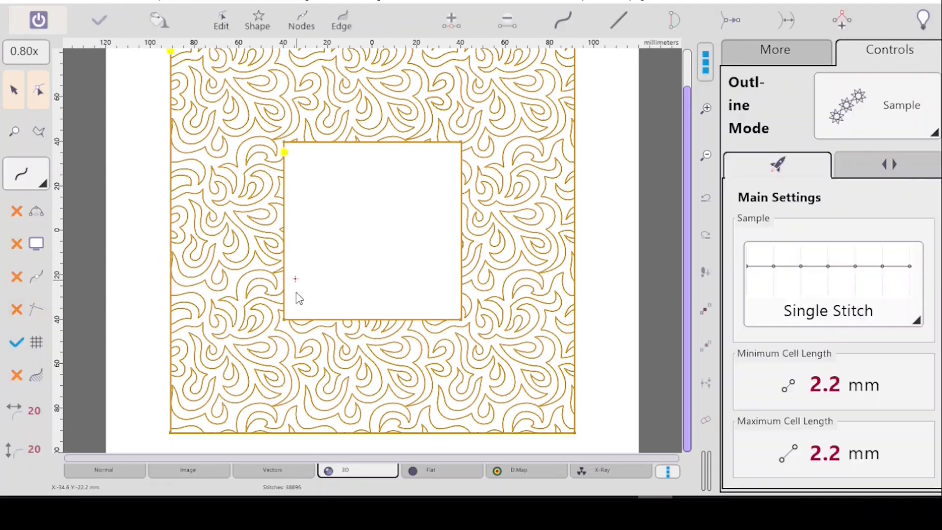
{"action": "left_click", "coordinate": [295, 305]}
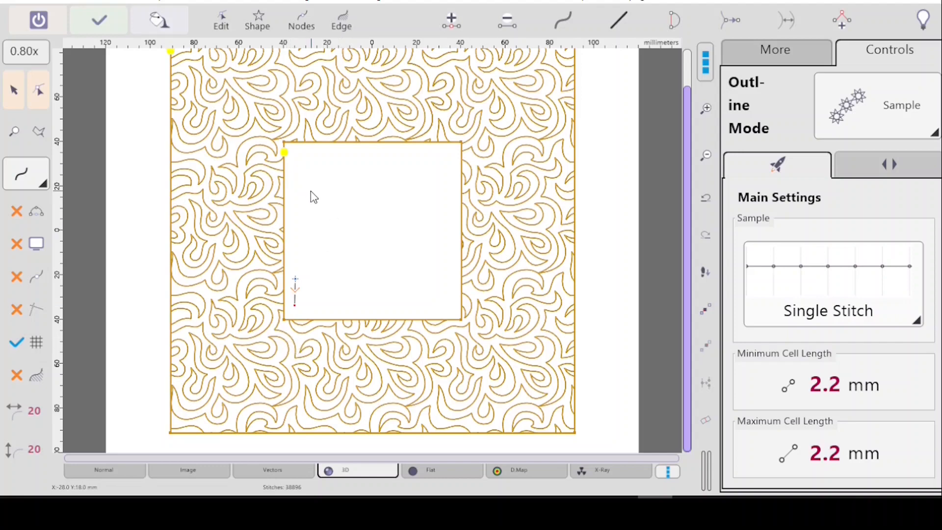
{"action": "key", "text": "Return"}
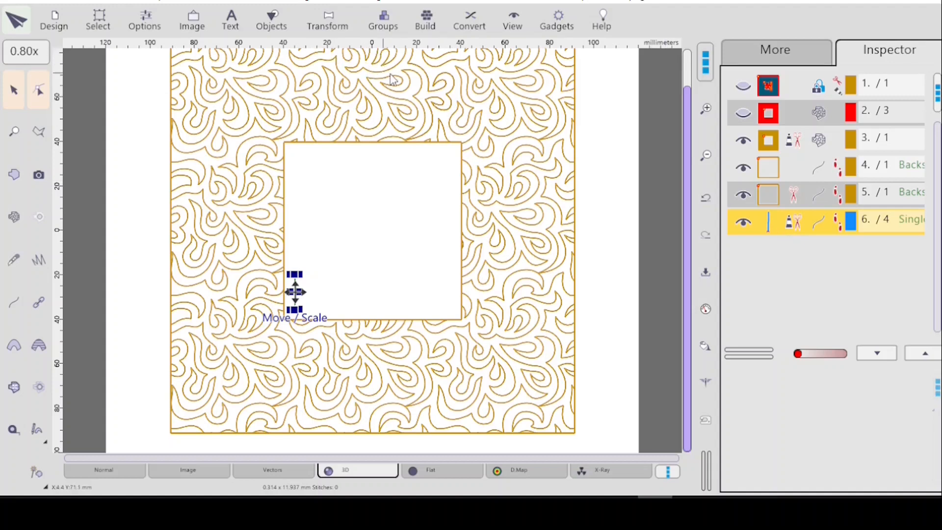
- Generate the short blue outline's stitches and convert it to editable stitches
{"action": "left_click", "coordinate": [467, 24]}
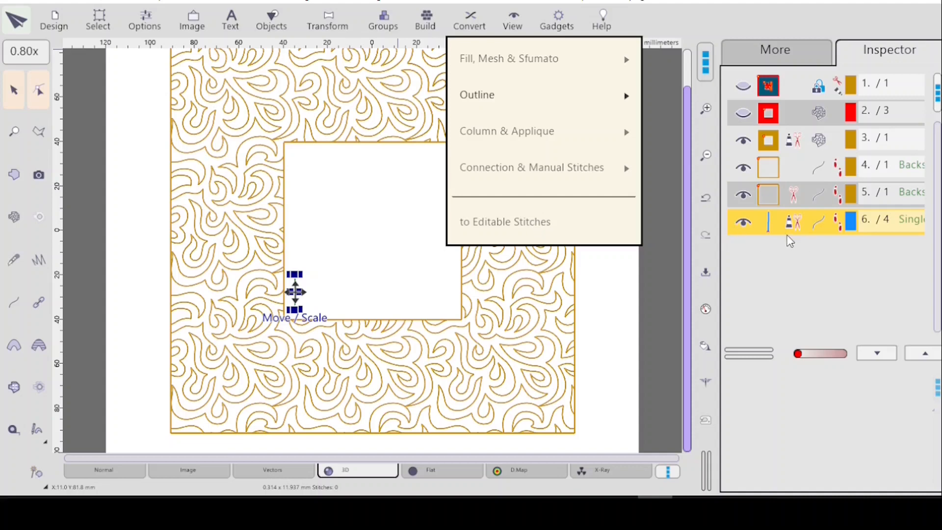
{"action": "left_click", "coordinate": [814, 224]}
{"action": "right_click", "coordinate": [814, 225]}
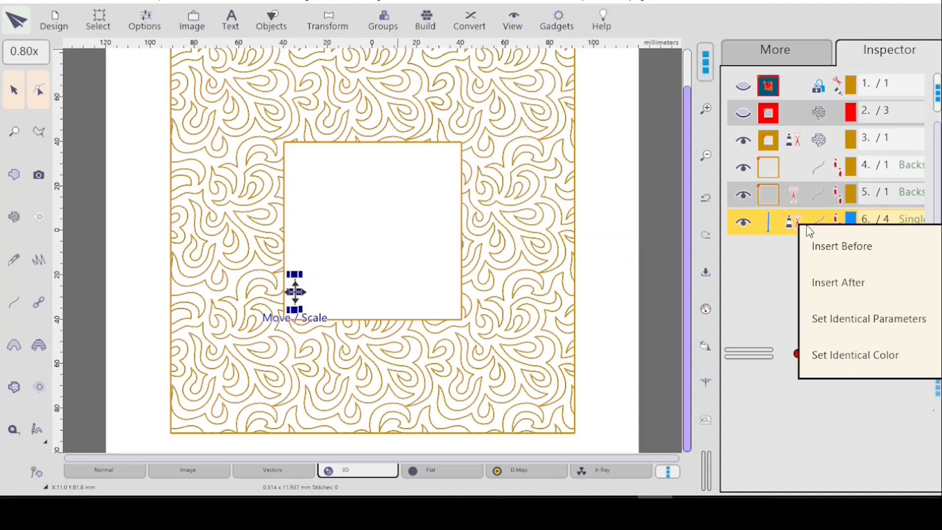
{"action": "left_click", "coordinate": [787, 227]}
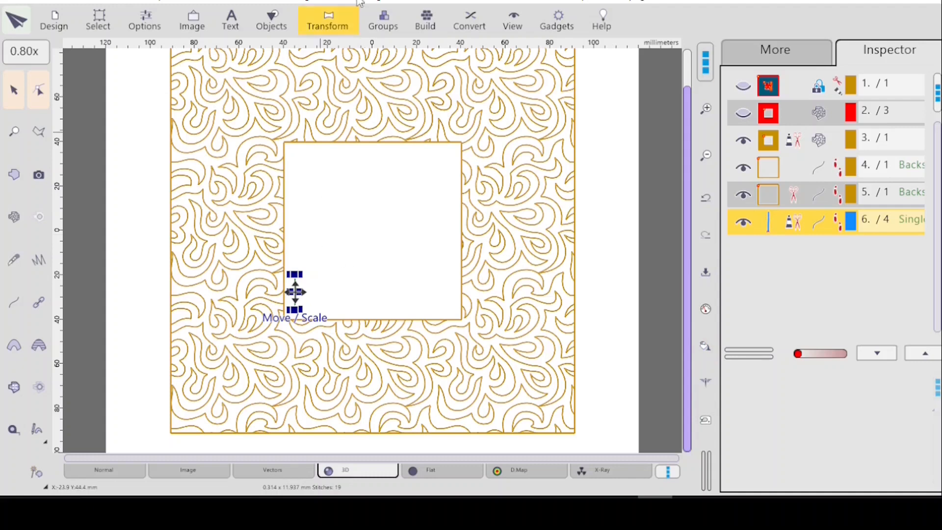
{"action": "left_click", "coordinate": [470, 22]}
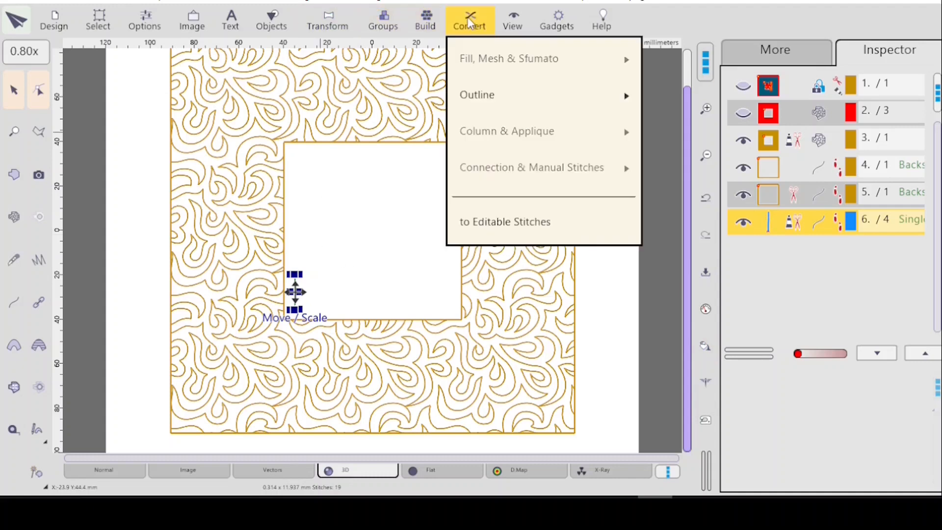
{"action": "left_click", "coordinate": [493, 223]}
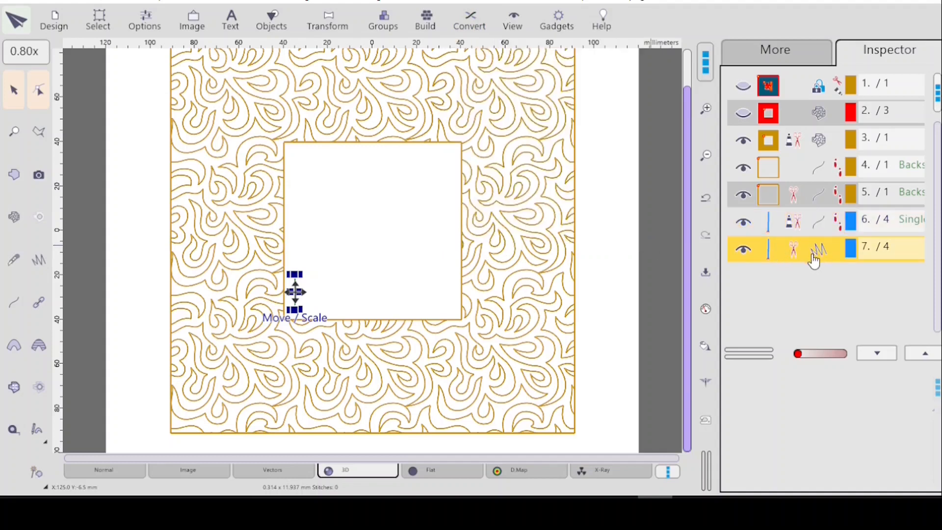
- Delete the original blue Single Stitch outline and select its editable-stitch copy
{"action": "left_click", "coordinate": [808, 228]}
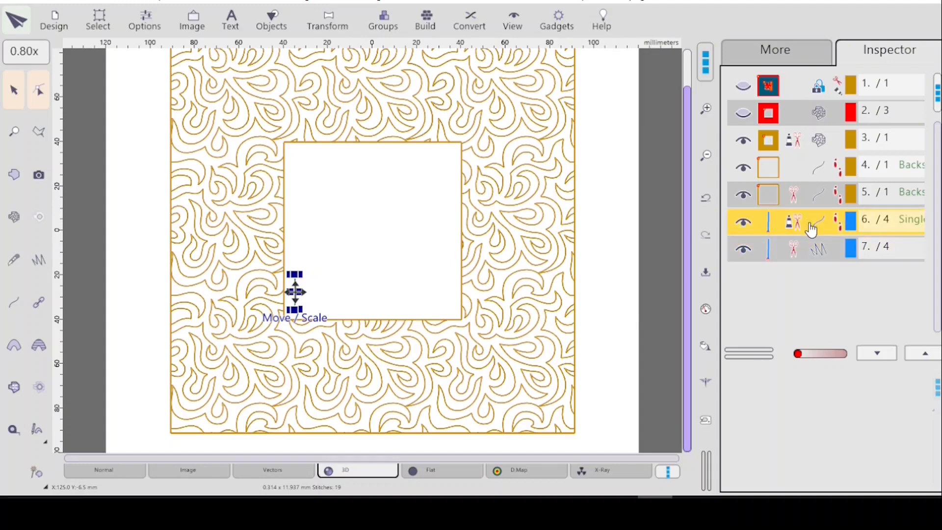
{"action": "key", "text": "Delete"}
{"action": "left_click", "coordinate": [799, 228]}
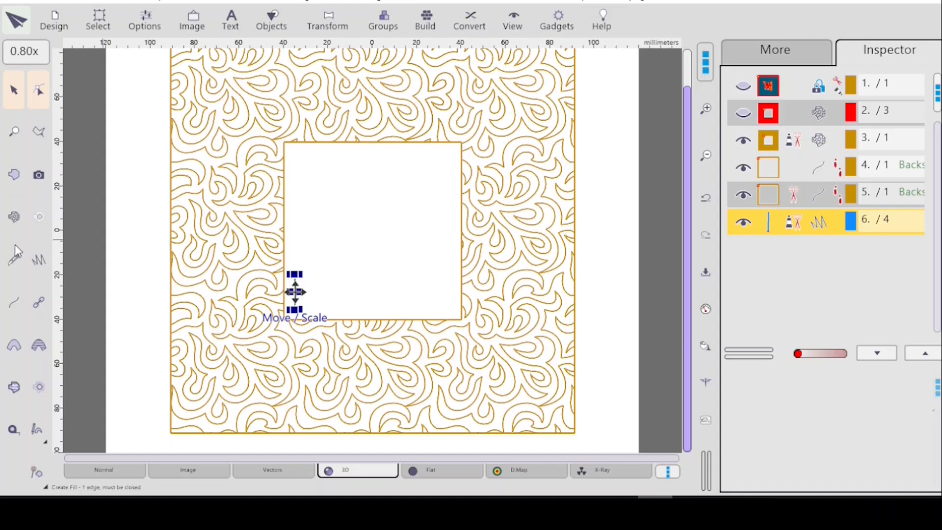
- Edit the blue editable-stitch line and delete its intermediate nodes, keeping only the start and end nodes
{"action": "left_click", "coordinate": [14, 307]}
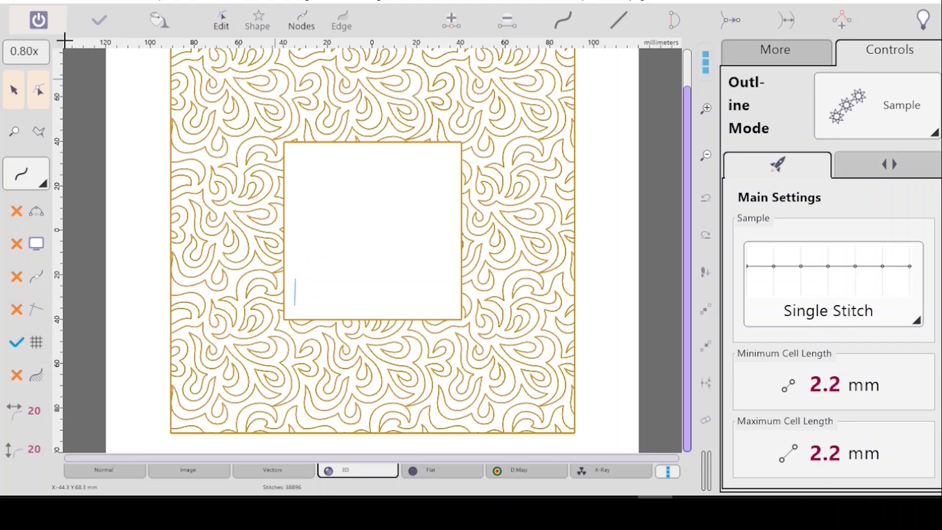
{"action": "left_click", "coordinate": [39, 21]}
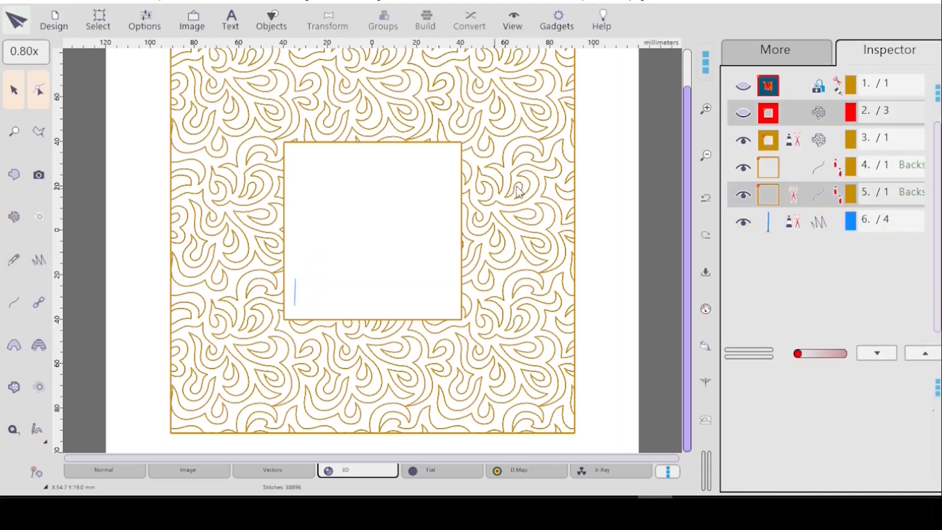
{"action": "left_click", "coordinate": [803, 226]}
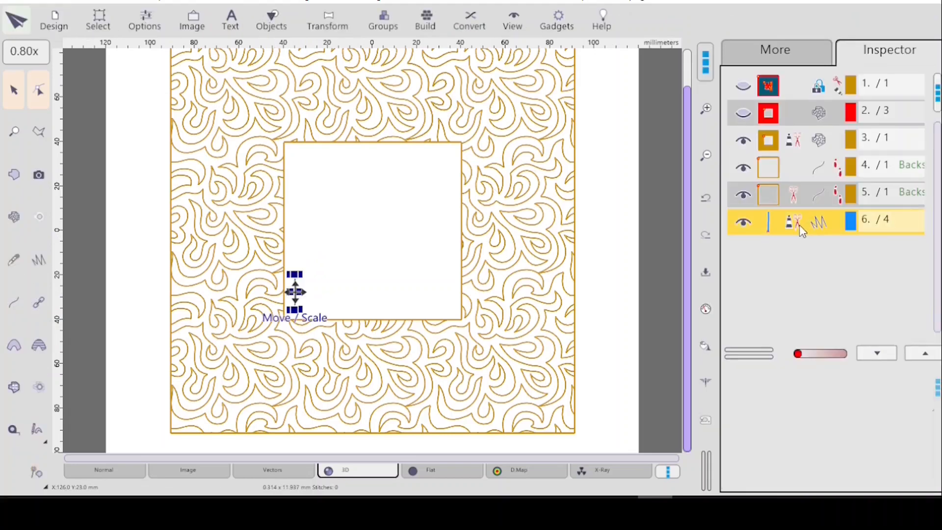
{"action": "left_click", "coordinate": [39, 92]}
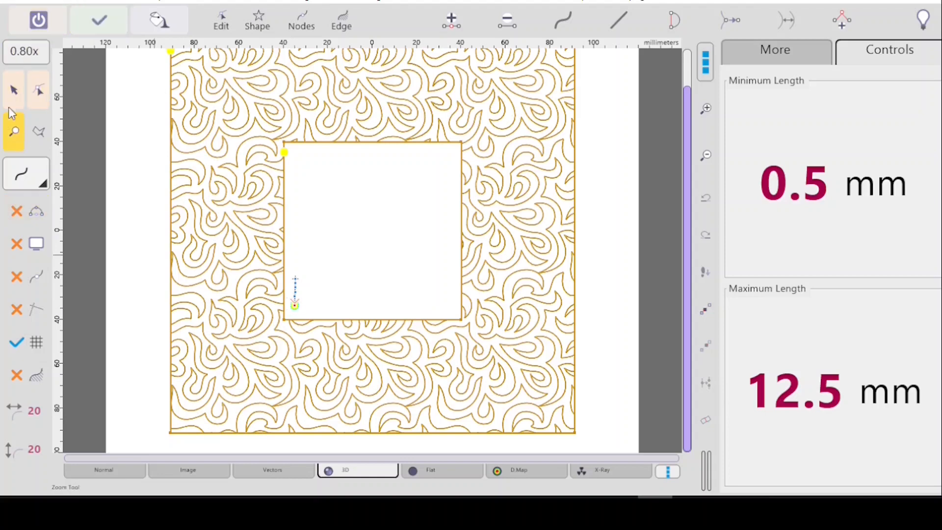
{"action": "left_click", "coordinate": [13, 134]}
{"action": "left_click_drag", "start_coordinate": [248, 255], "coordinate": [337, 337]}
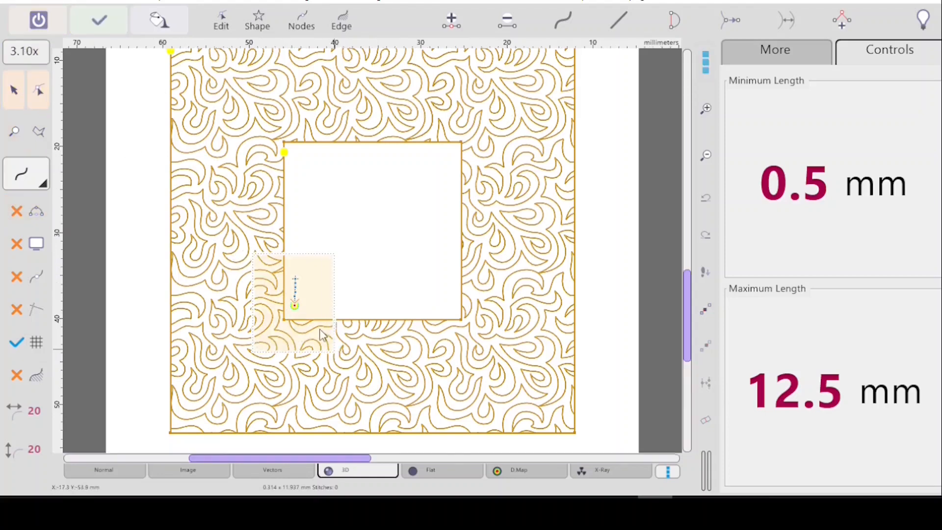
{"action": "left_click", "coordinate": [380, 176]}
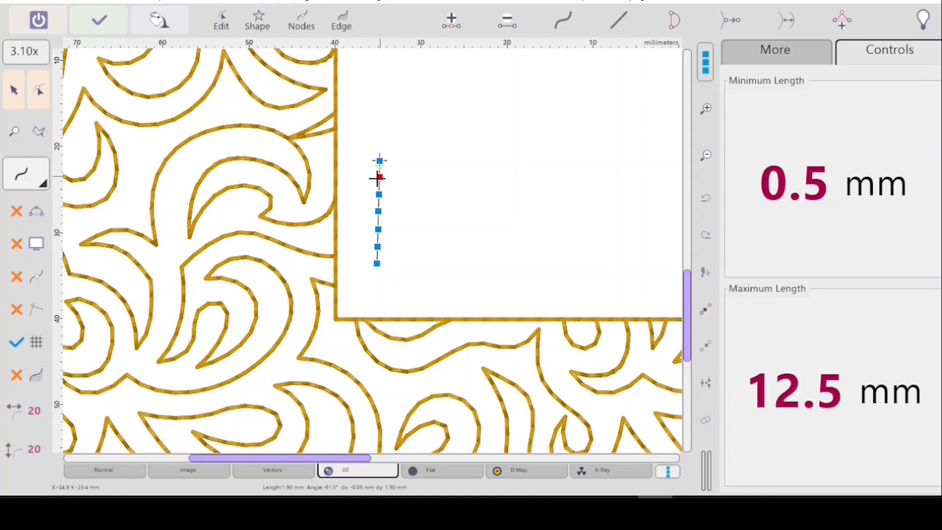
{"action": "key", "text": "Delete"}
{"action": "key", "text": "Delete"}
{"action": "key", "text": "Delete"}
{"action": "key", "text": "Delete"}
{"action": "key", "text": "Delete"}
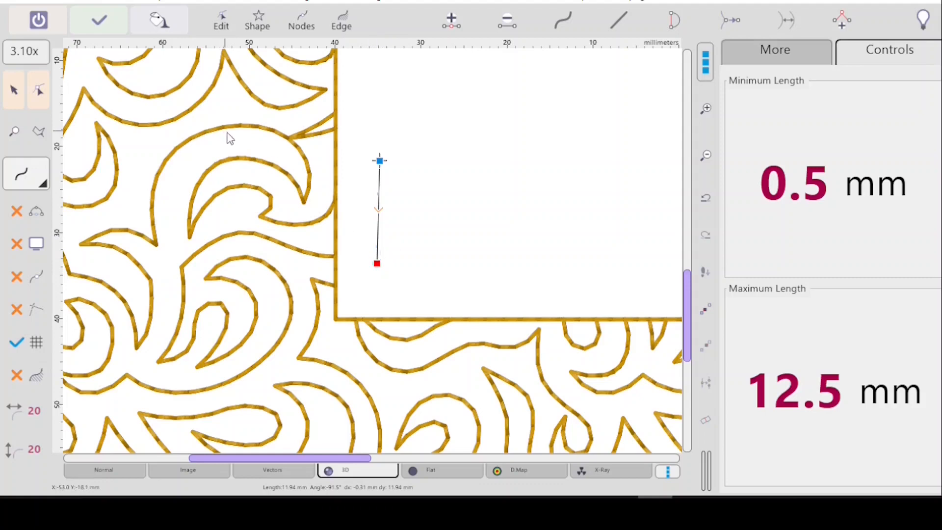
{"action": "key", "text": "Return"}
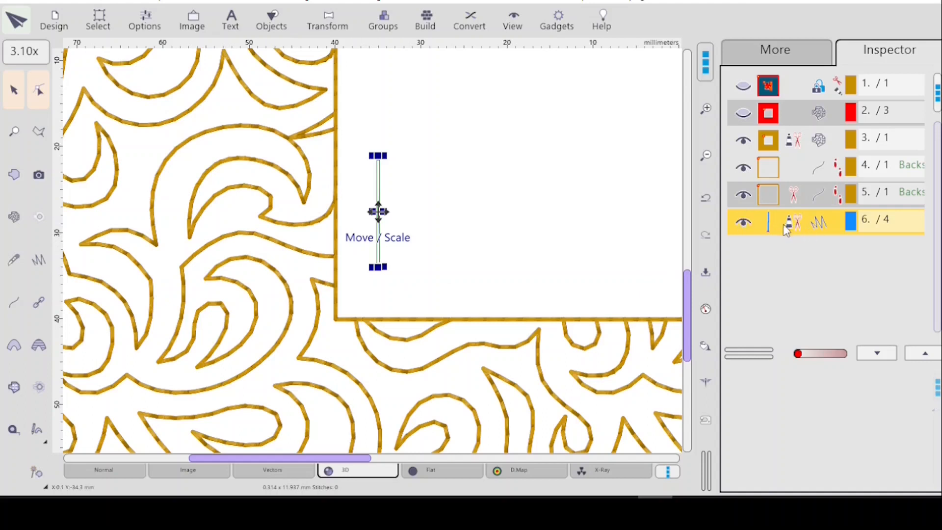
- Delete the blue editable-stitch line from the design and show the whole design
{"action": "key", "text": "Delete"}
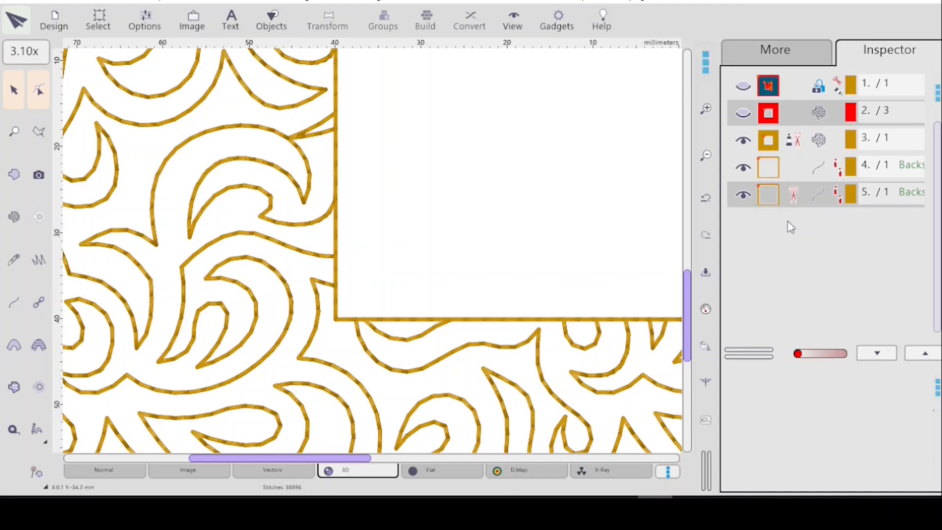
{"action": "scroll", "coordinate": [559, 252], "scroll_direction": "down", "scroll_amount": 4}
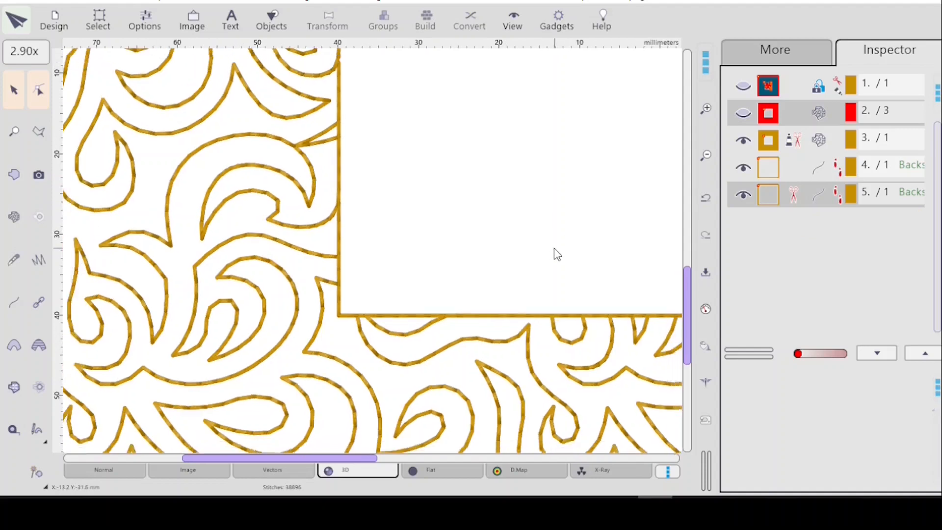
{"action": "scroll", "coordinate": [555, 249], "scroll_direction": "down", "scroll_amount": 10}
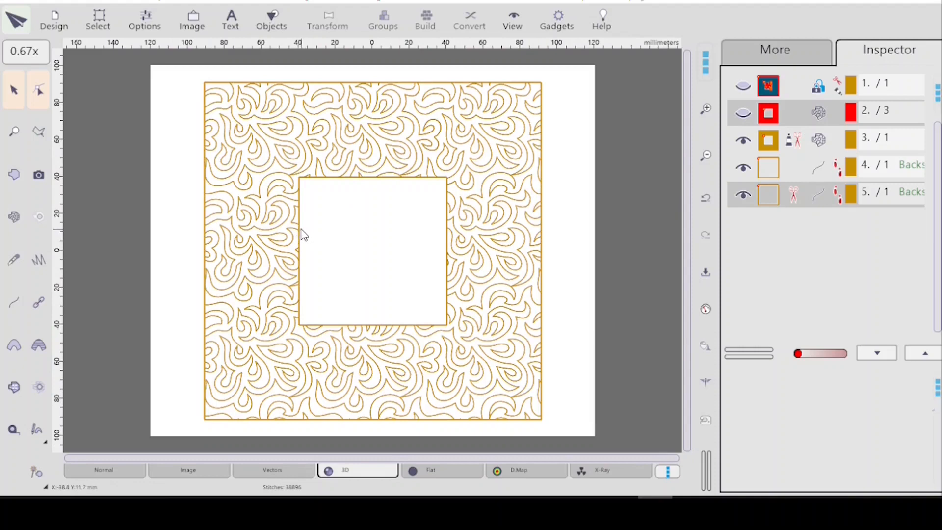
- Draw a near-vertical manual stitch line about 11 mm long inside the lower-left corner of the empty centre square
{"action": "scroll", "coordinate": [303, 236], "scroll_direction": "up", "scroll_amount": 2}
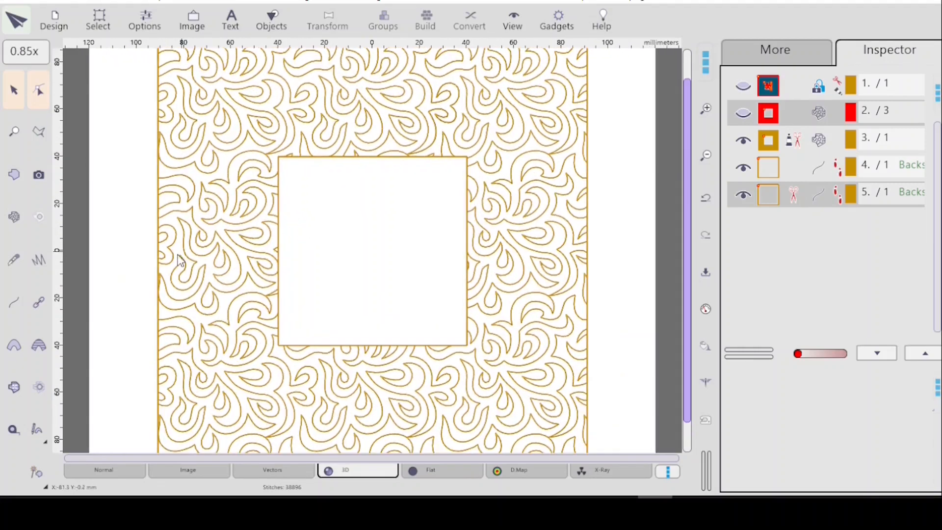
{"action": "left_click", "coordinate": [38, 262]}
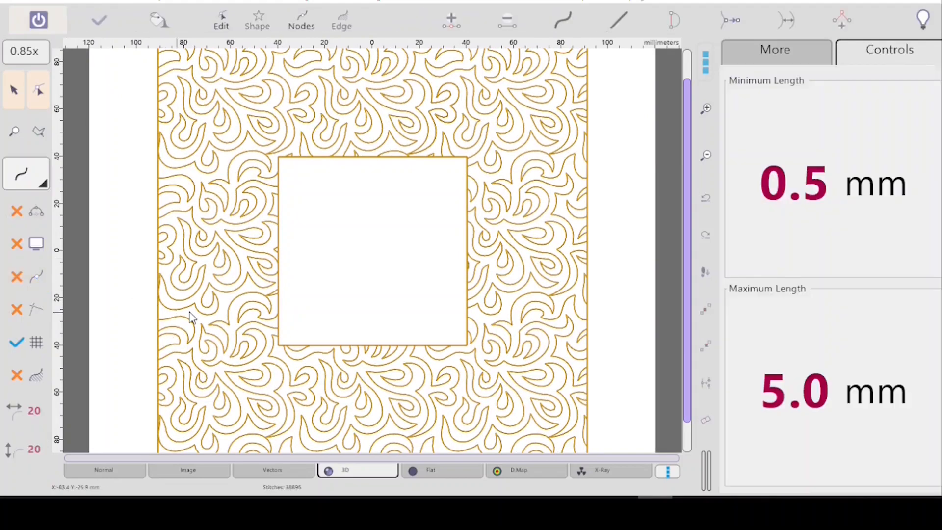
{"action": "left_click", "coordinate": [291, 309]}
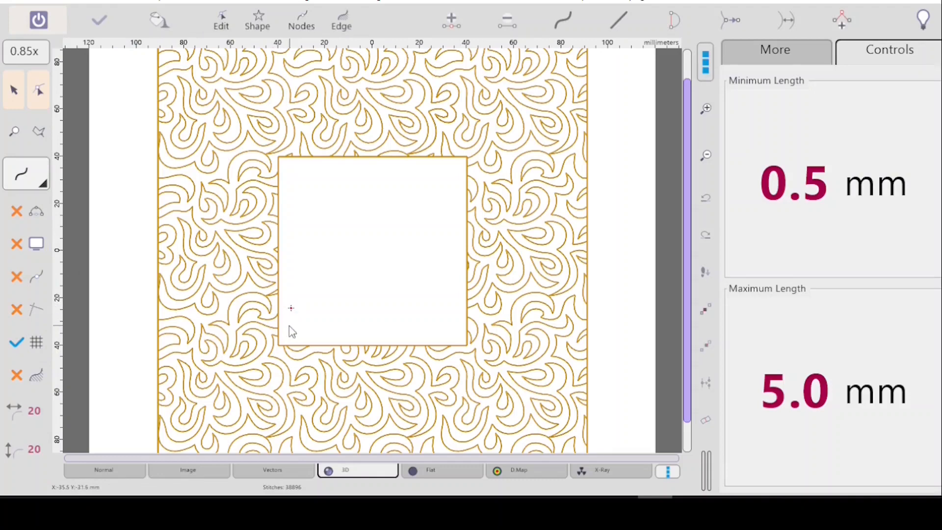
{"action": "left_click", "coordinate": [290, 334]}
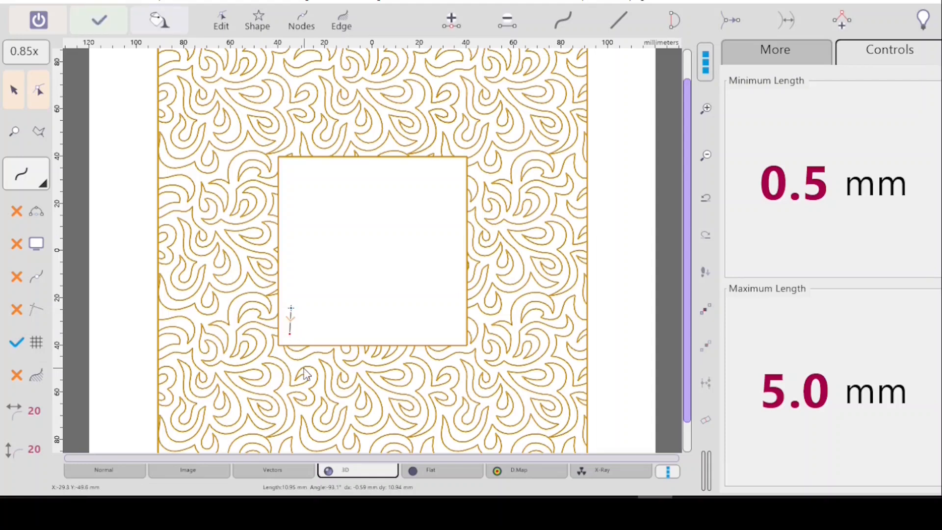
{"action": "key", "text": "Return"}
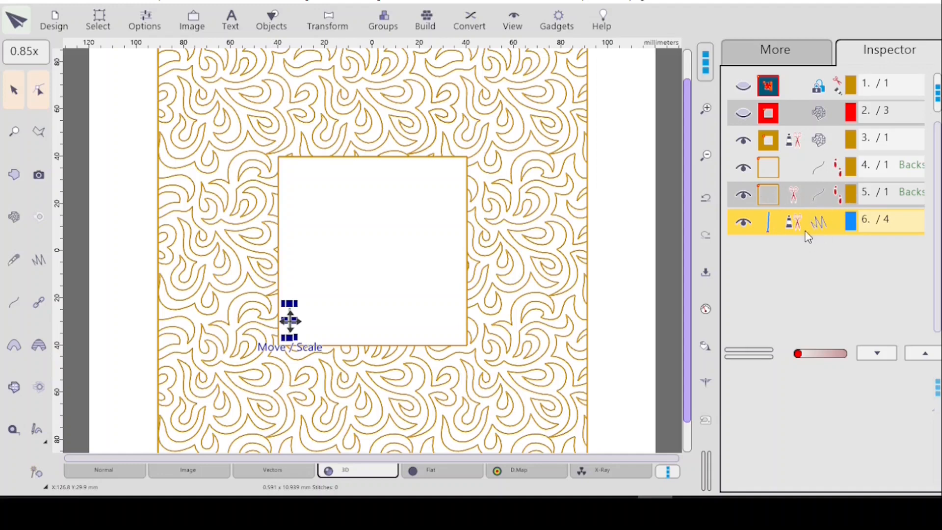
- Recolor the blue manual stitch line to the same gold as the outer border outline
{"action": "left_click", "coordinate": [824, 200]}
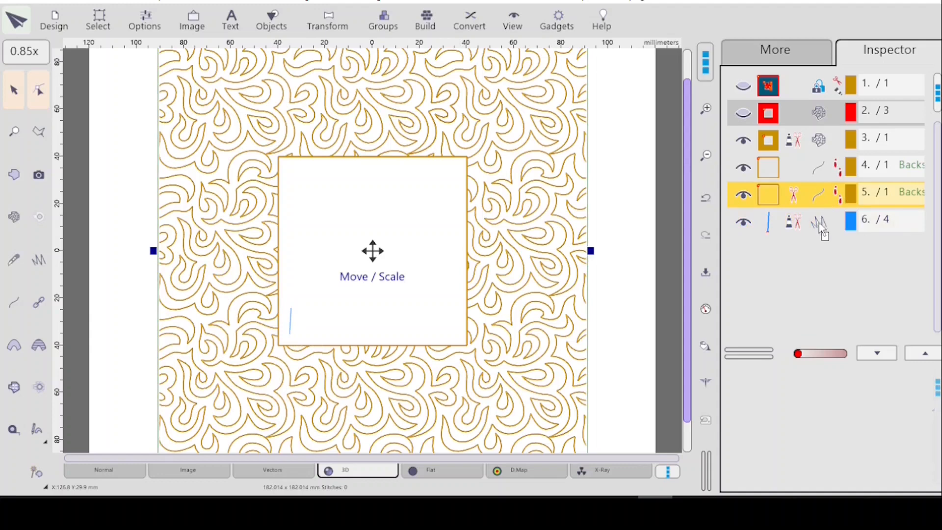
{"action": "right_click", "coordinate": [820, 228]}
{"action": "left_click", "coordinate": [854, 359]}
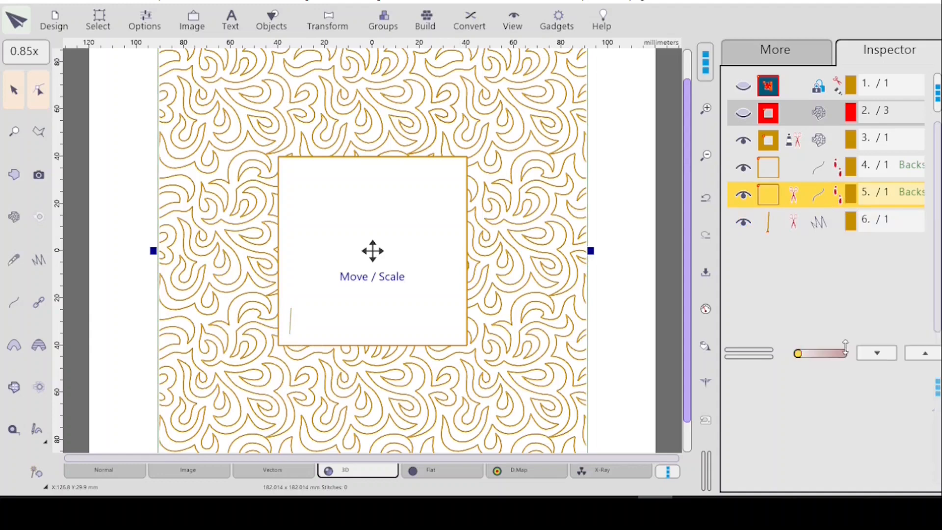
- Set the manual stitch line's minimum length to 1.5 mm and store the parameters as the default for Manual Stitches
{"action": "left_click", "coordinate": [817, 230]}
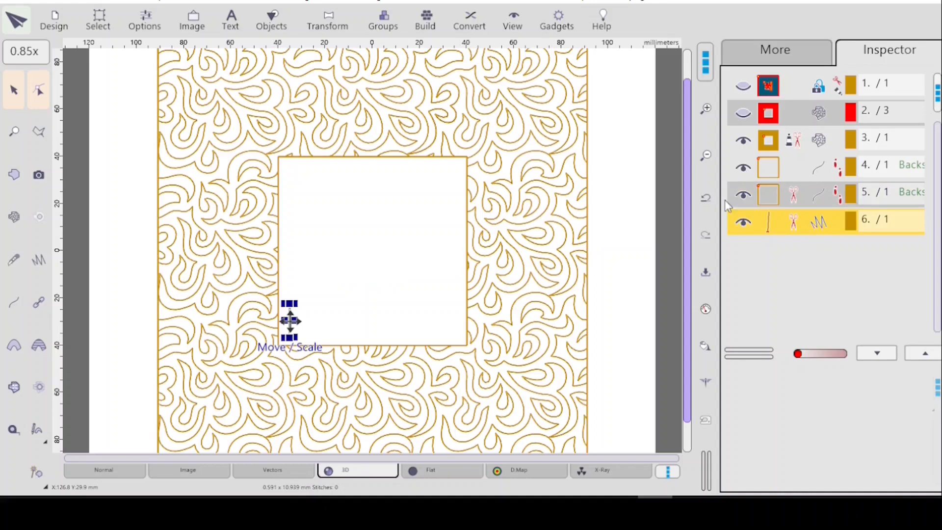
{"action": "left_click", "coordinate": [707, 308]}
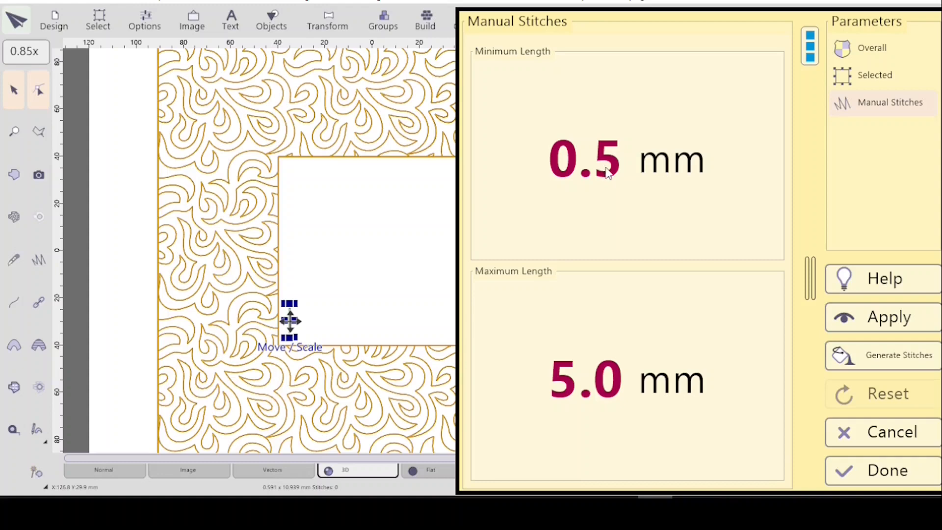
{"action": "scroll", "coordinate": [605, 175], "scroll_direction": "up", "scroll_amount": 7}
{"action": "scroll", "coordinate": [609, 176], "scroll_direction": "up", "scroll_amount": 1}
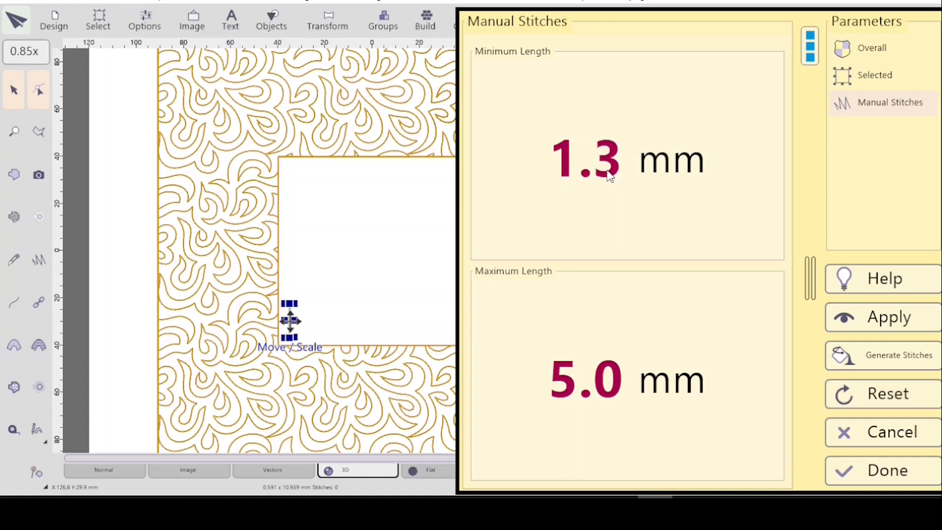
{"action": "scroll", "coordinate": [604, 174], "scroll_direction": "up", "scroll_amount": 2}
{"action": "left_click", "coordinate": [808, 47]}
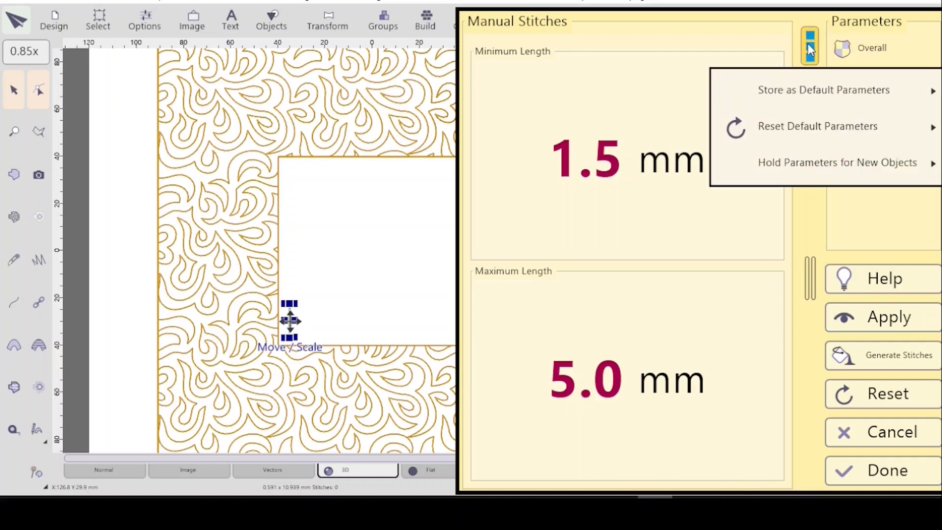
{"action": "mouse_move", "coordinate": [800, 91]}
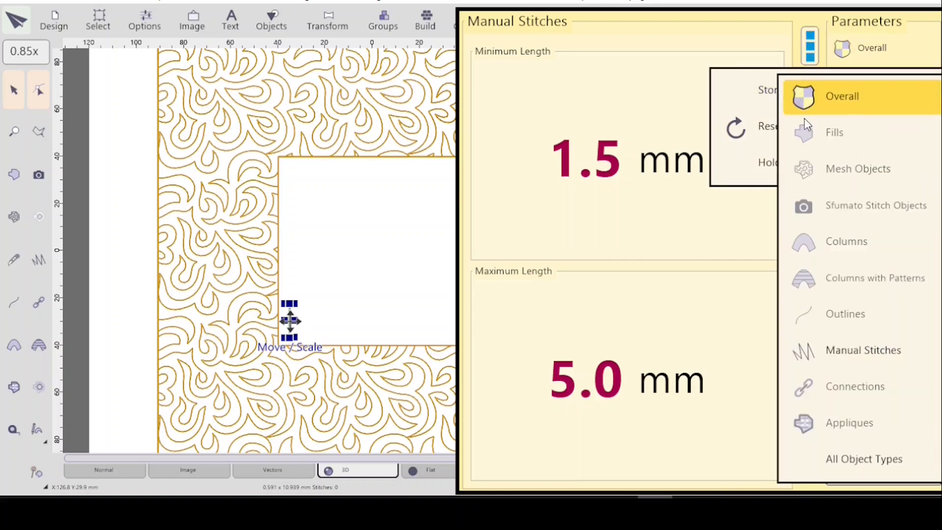
{"action": "left_click", "coordinate": [844, 353]}
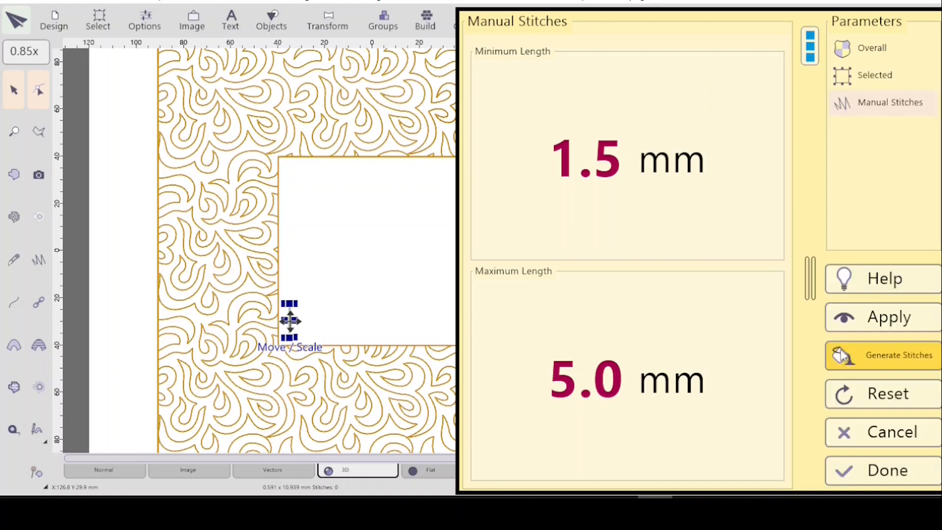
{"action": "left_click", "coordinate": [850, 321]}
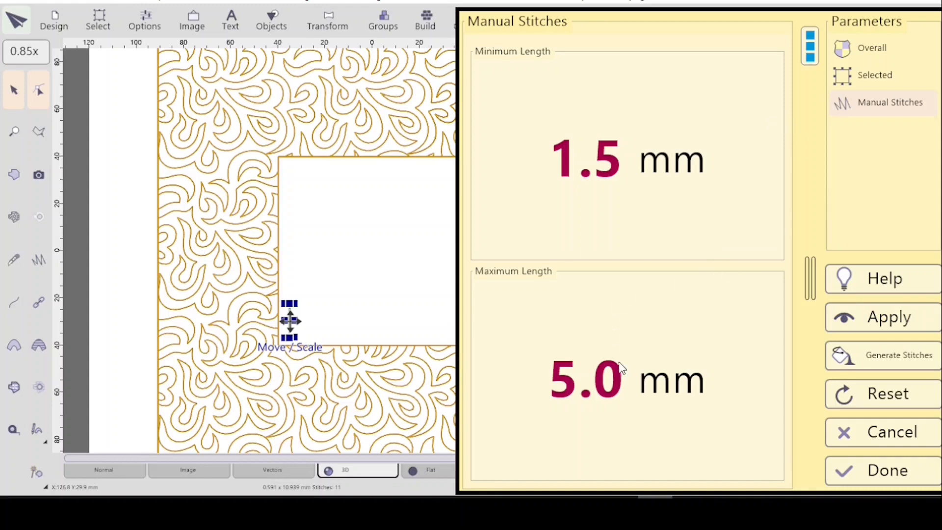
- Review the overall design parameters, including the tie-up stitch counts for manual stitches, and close the parameters
{"action": "left_click", "coordinate": [853, 49]}
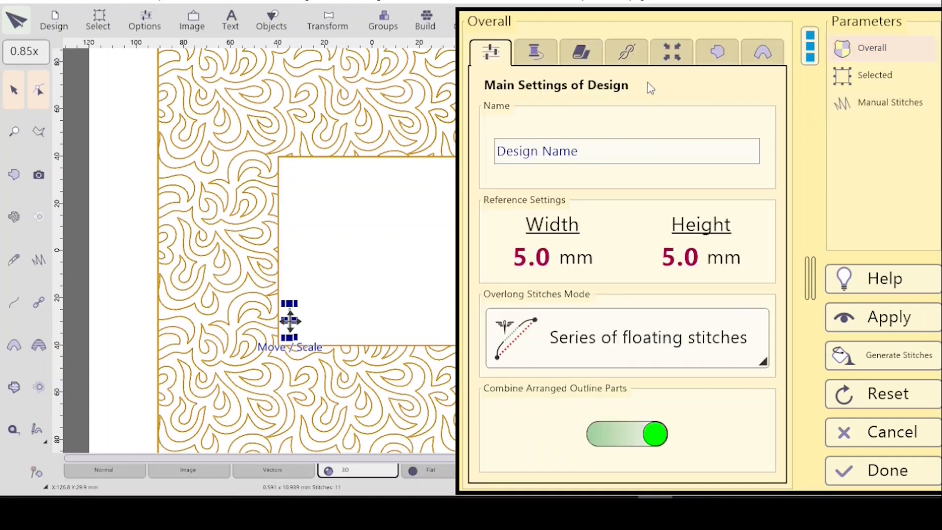
{"action": "left_click", "coordinate": [625, 54]}
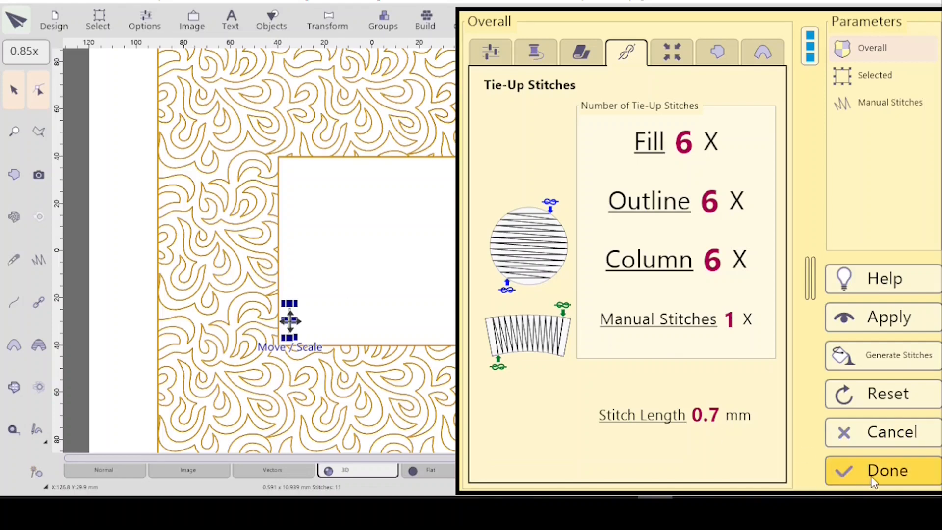
{"action": "left_click", "coordinate": [846, 469]}
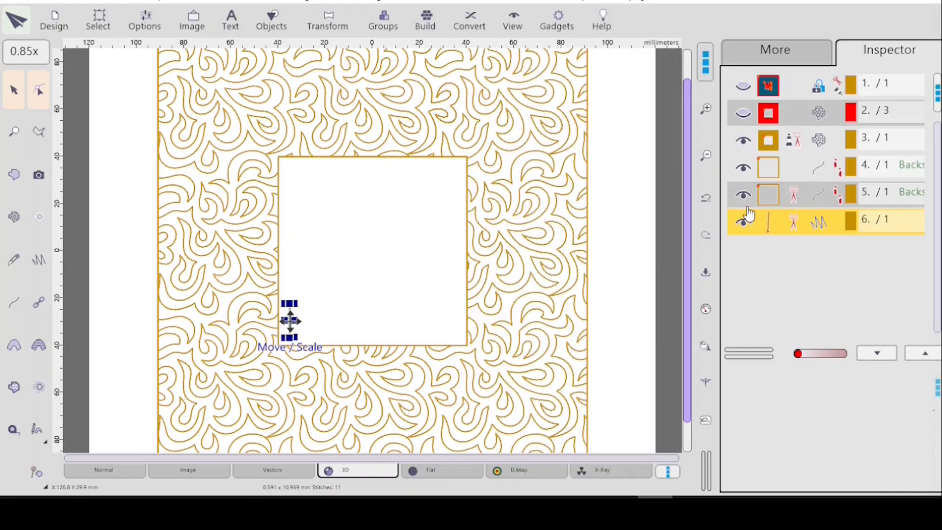
- Select the outer border outline and show the floating stitches between the objects of the design
{"action": "left_click", "coordinate": [810, 196]}
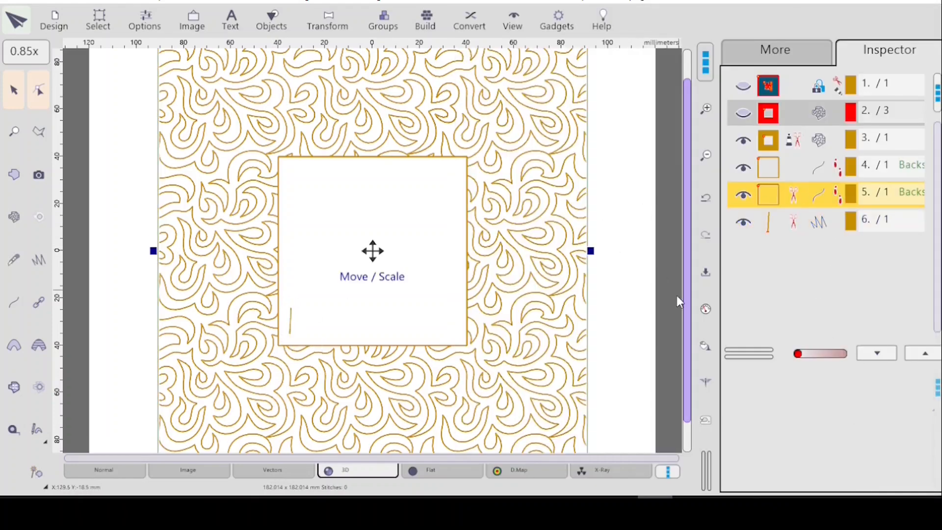
{"action": "scroll", "coordinate": [693, 267], "scroll_direction": "up", "scroll_amount": 1}
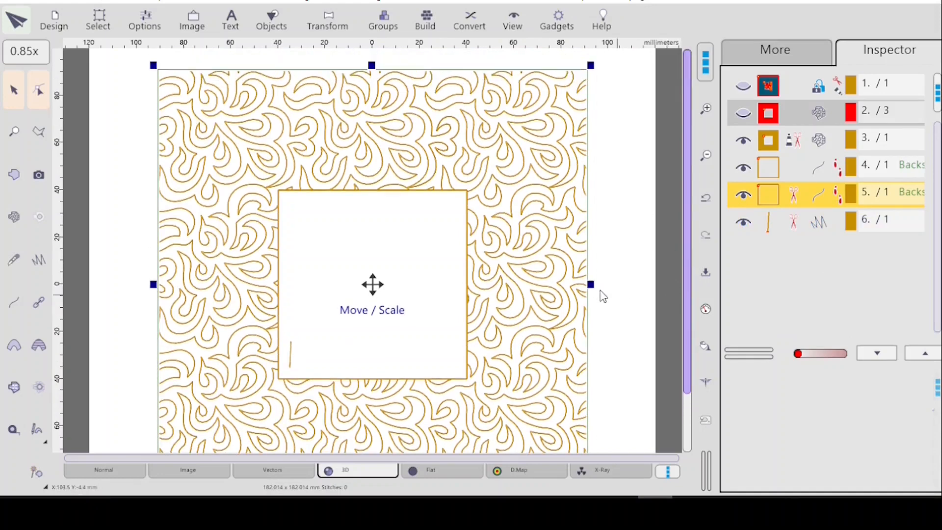
{"action": "left_click", "coordinate": [702, 379]}
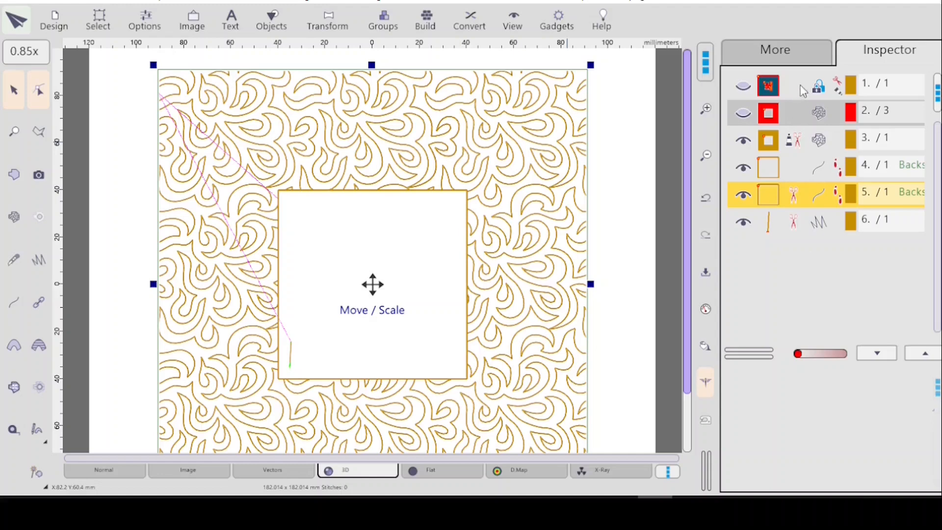
- Delete the hidden red mesh frame and the hidden locked group from the design
{"action": "left_click", "coordinate": [794, 113]}
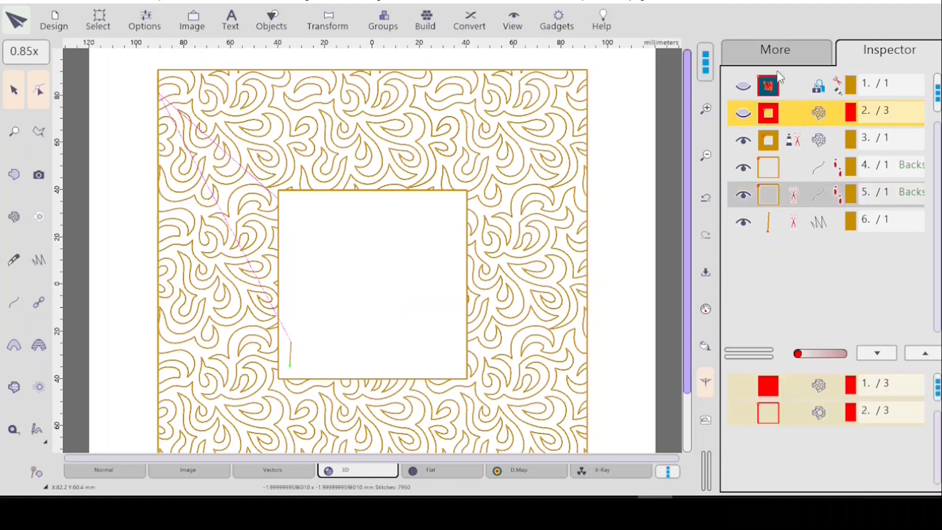
{"action": "left_click", "coordinate": [800, 83]}
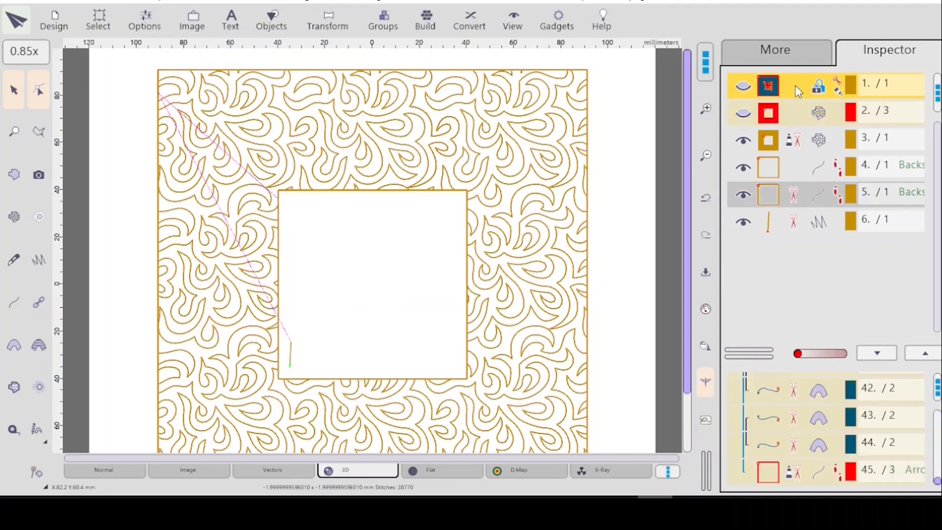
{"action": "key", "text": "Delete"}
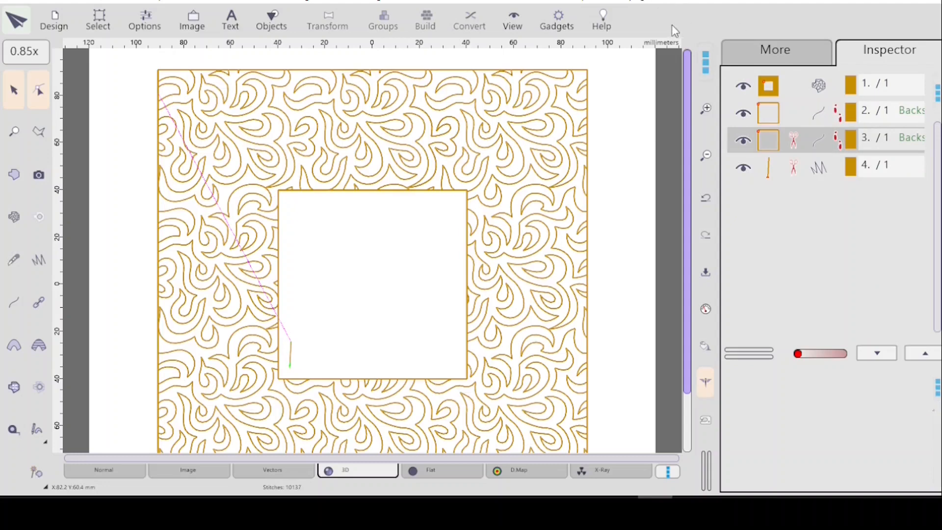
- Select the inner and outer square outlines and generate the design's stitches, showing it in the Vectors view
{"action": "left_click", "coordinate": [54, 25]}
{"action": "left_click", "coordinate": [97, 222]}
{"action": "left_click", "coordinate": [769, 113]}
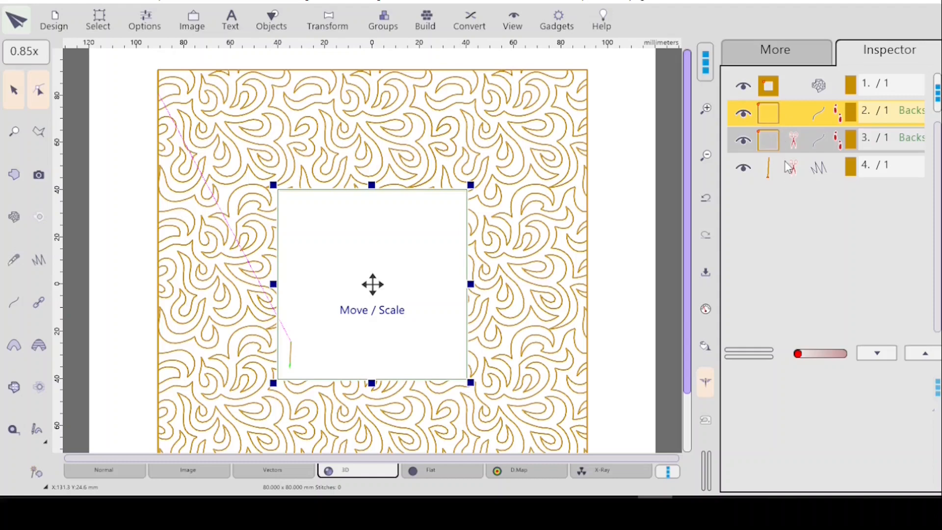
{"action": "left_click", "coordinate": [793, 141]}
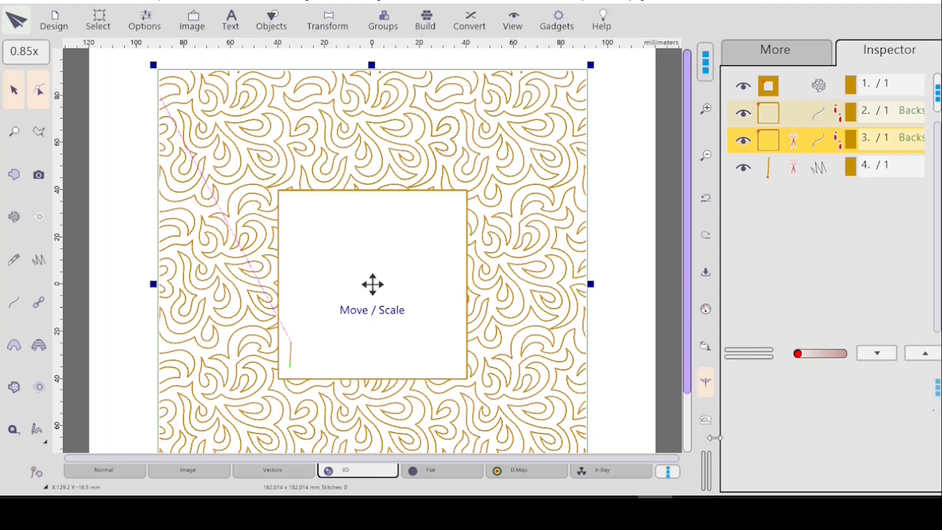
{"action": "left_click", "coordinate": [705, 344]}
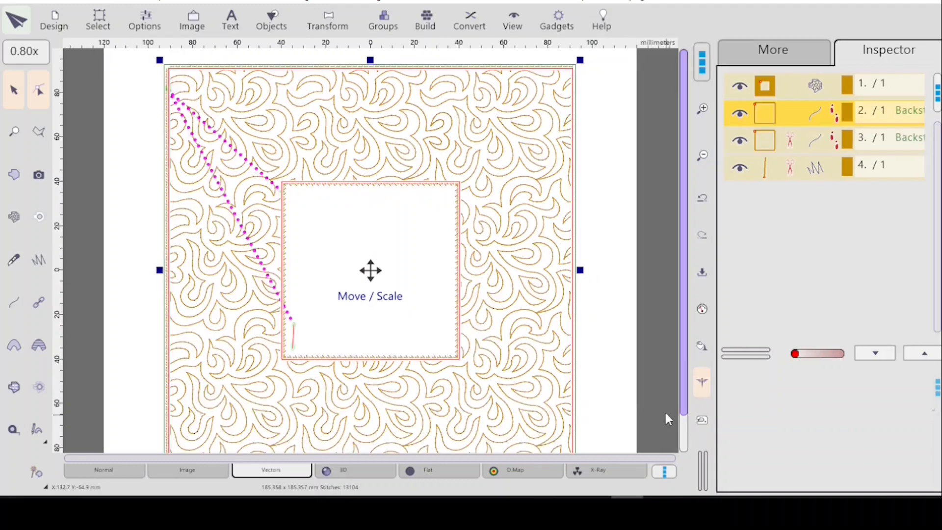
- Run the stitching simulation of the design, pause it to review its speed and pause options, and exit it
{"action": "left_click", "coordinate": [702, 423]}
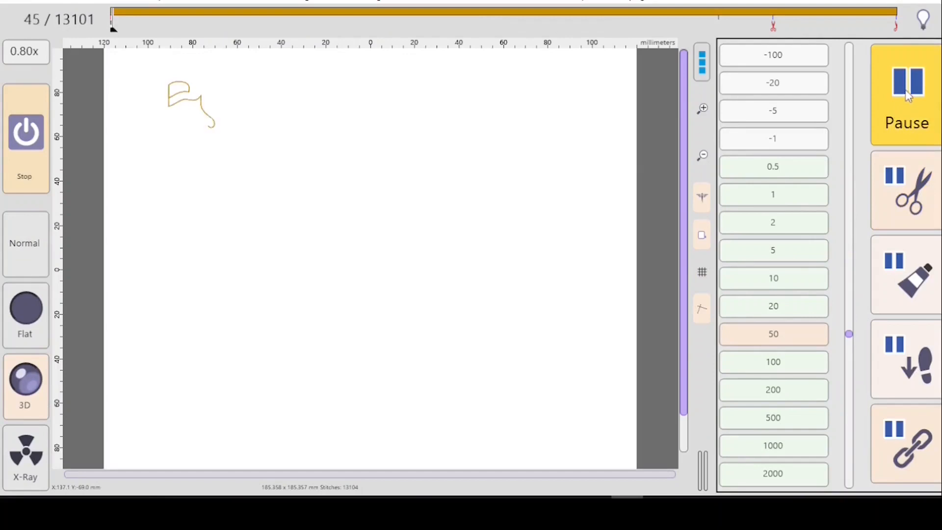
{"action": "left_click", "coordinate": [908, 97]}
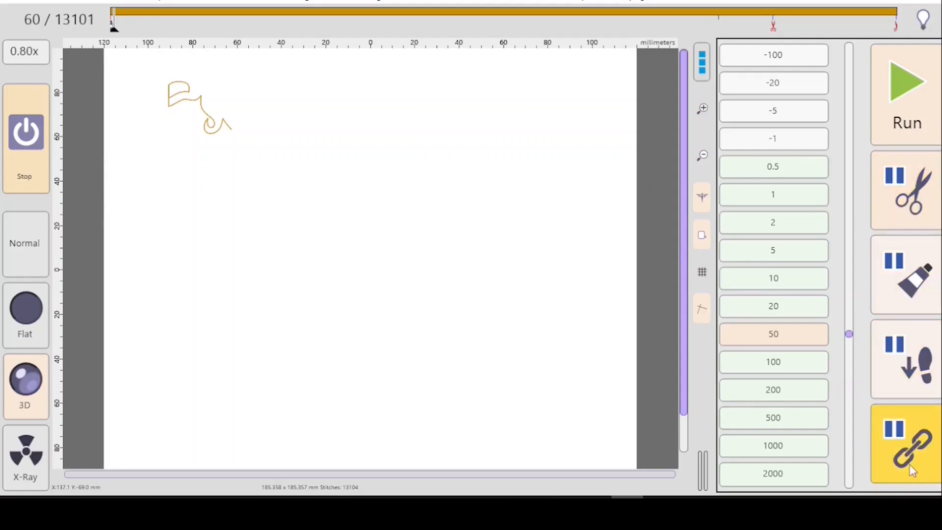
{"action": "left_click", "coordinate": [824, 343]}
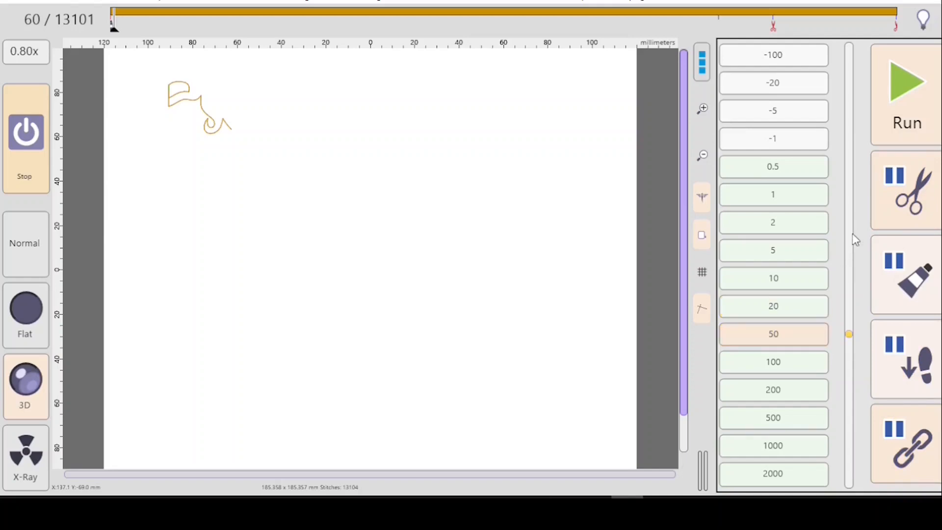
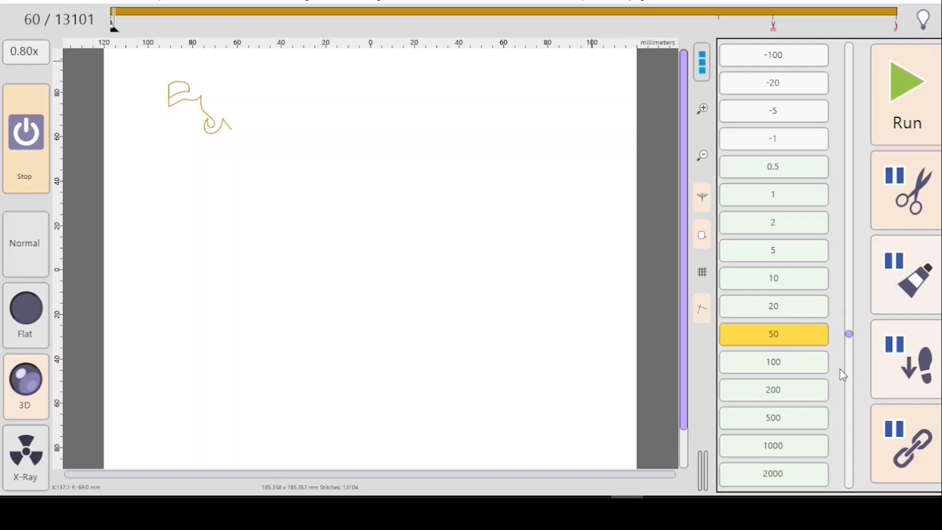
{"action": "left_click", "coordinate": [891, 368]}
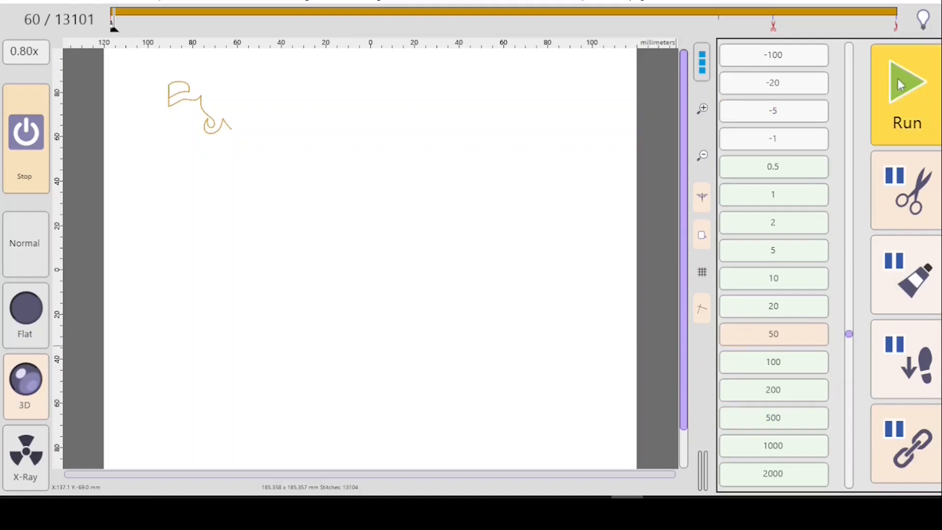
{"action": "left_click", "coordinate": [28, 153]}
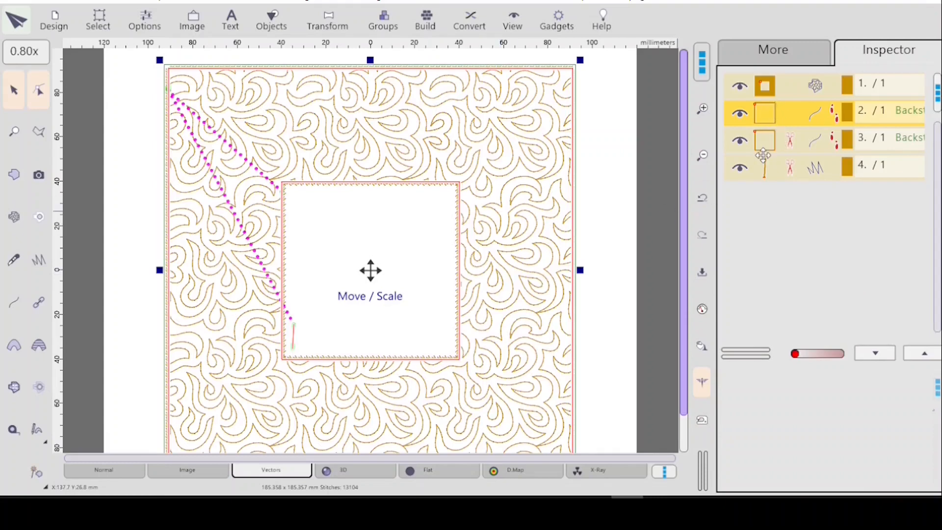
- Select the gold mesh fill, the inner square outline and the outer border outline in turn to examine their connections
{"action": "left_click", "coordinate": [768, 89]}
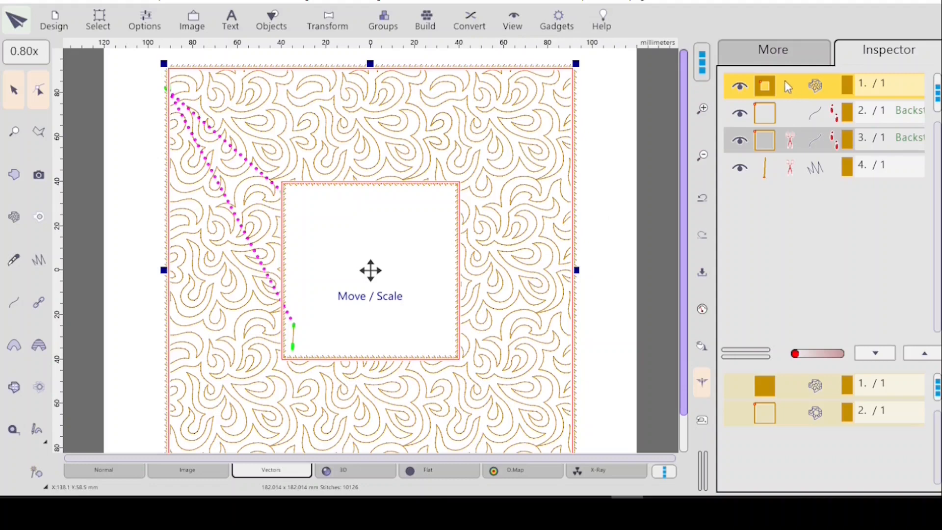
{"action": "left_click", "coordinate": [798, 120]}
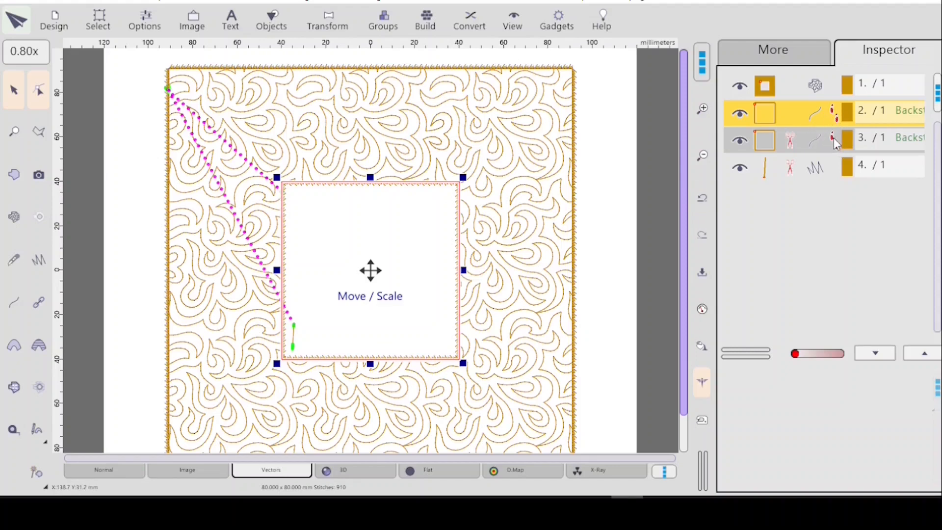
{"action": "left_click", "coordinate": [771, 139]}
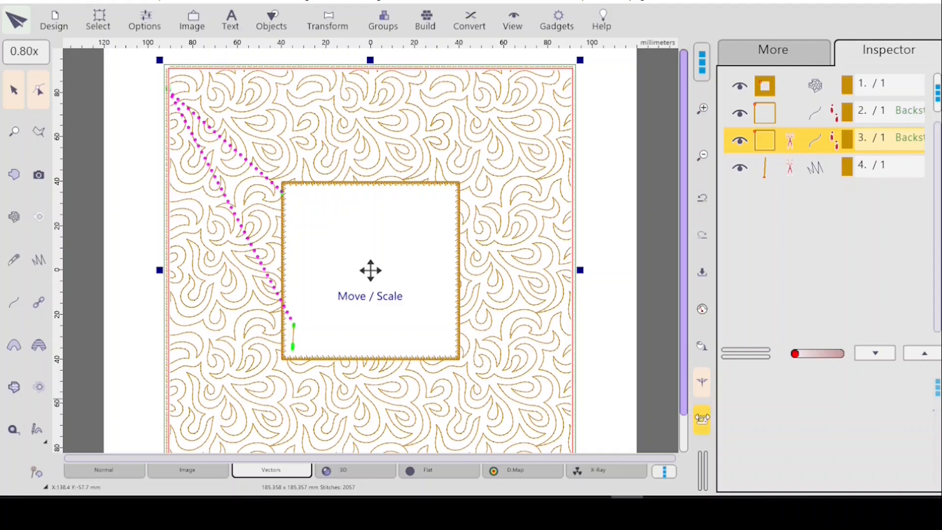
- Run the stitching simulation of only the outer border outline, pause it to examine its connection from the inner square, and exit it
{"action": "left_click", "coordinate": [703, 422]}
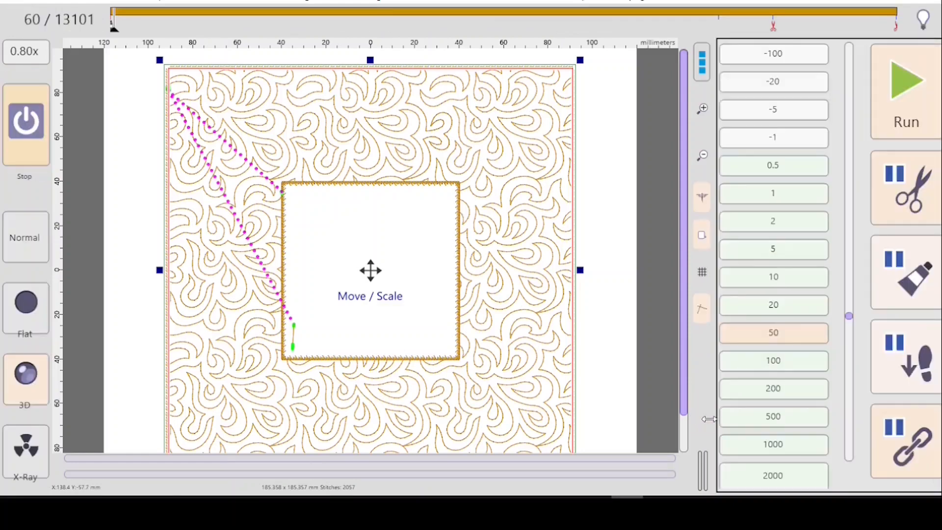
{"action": "left_click", "coordinate": [742, 370]}
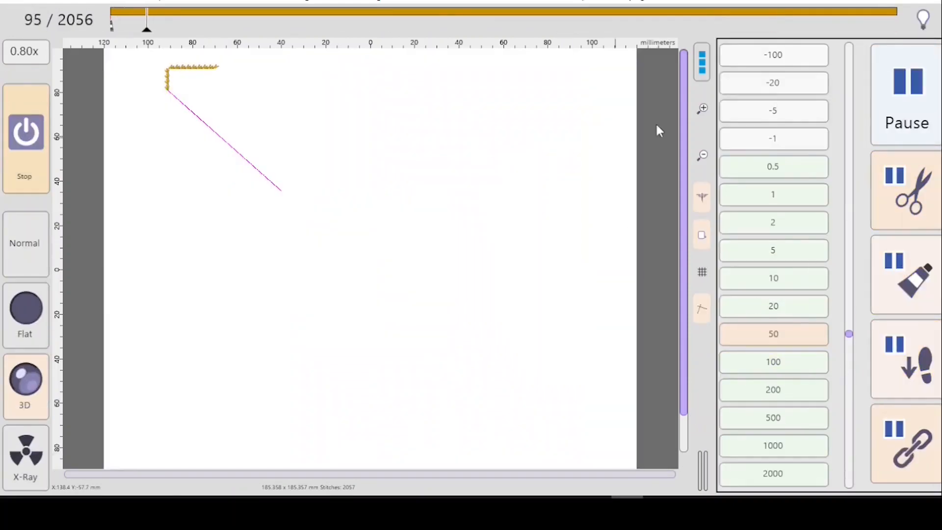
{"action": "left_click", "coordinate": [907, 88]}
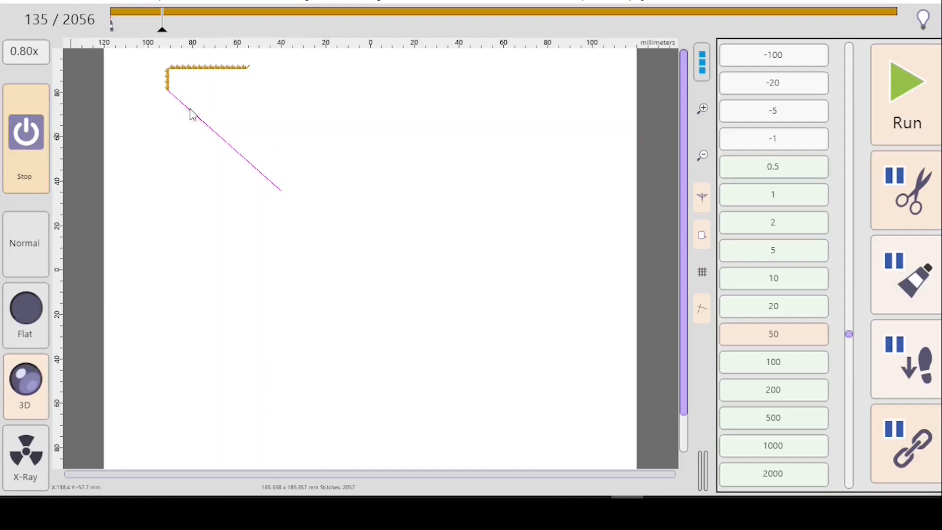
{"action": "left_click", "coordinate": [16, 145]}
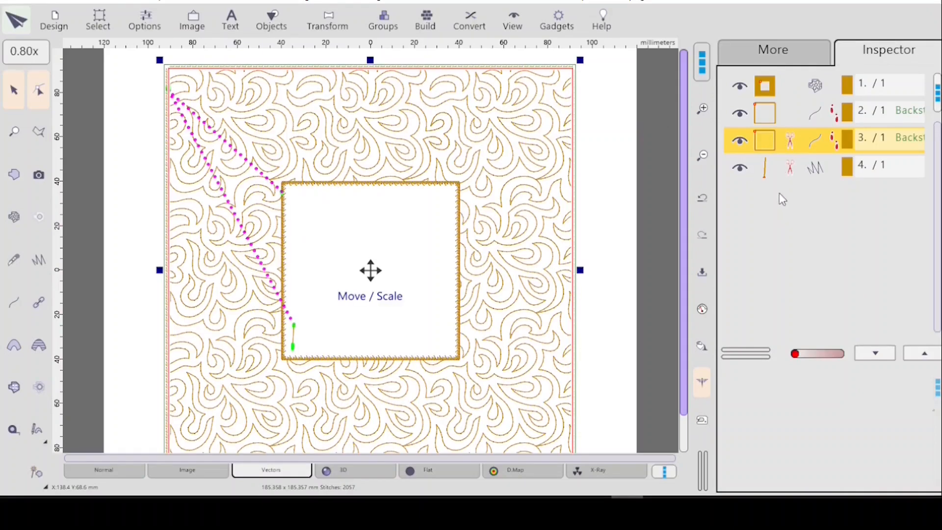
- Select all objects, show them in the 3D view, and start the whole design's stitching simulation at speed 50, pausing it near the beginning
{"action": "key", "text": "ctrl+a"}
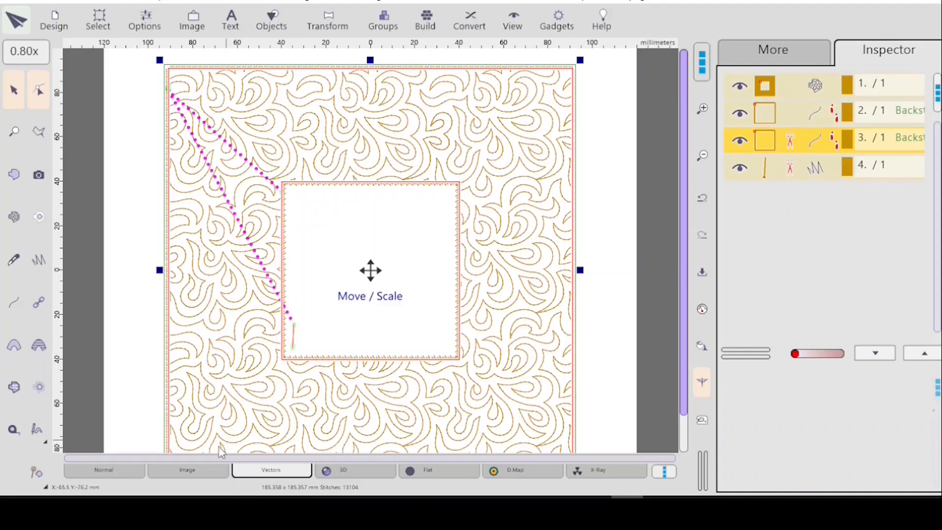
{"action": "left_click", "coordinate": [350, 470]}
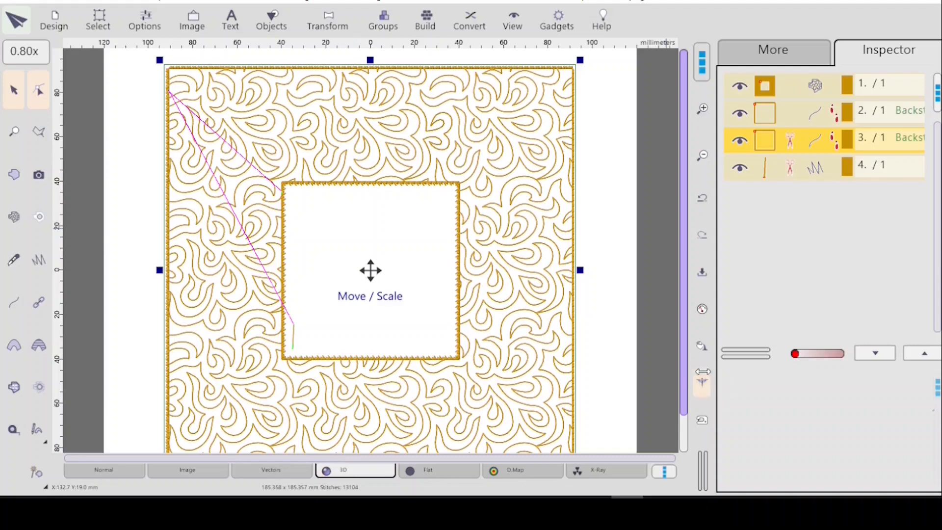
{"action": "left_click", "coordinate": [703, 427]}
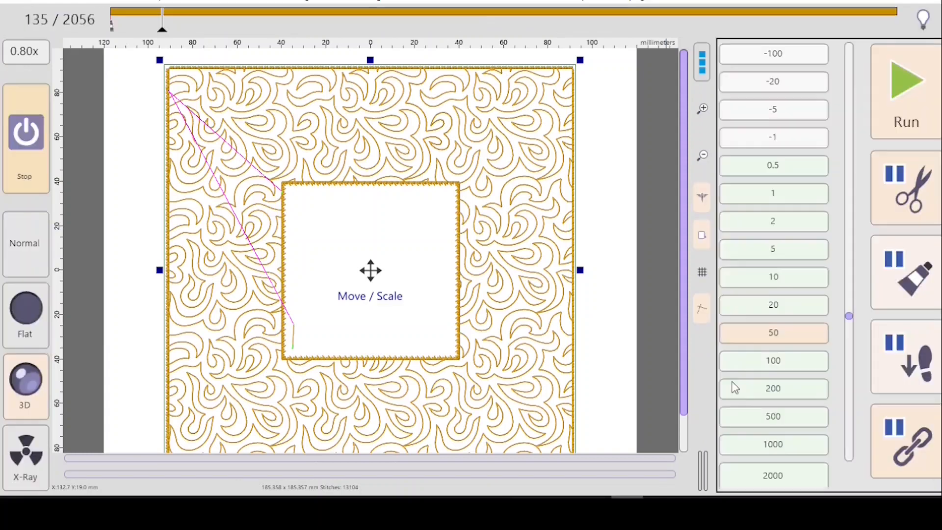
{"action": "left_click", "coordinate": [758, 339]}
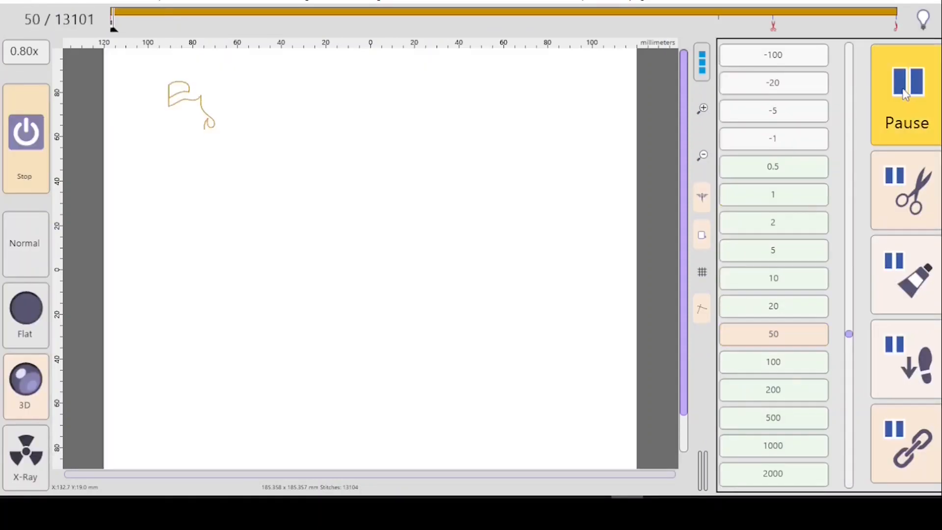
{"action": "left_click", "coordinate": [906, 94]}
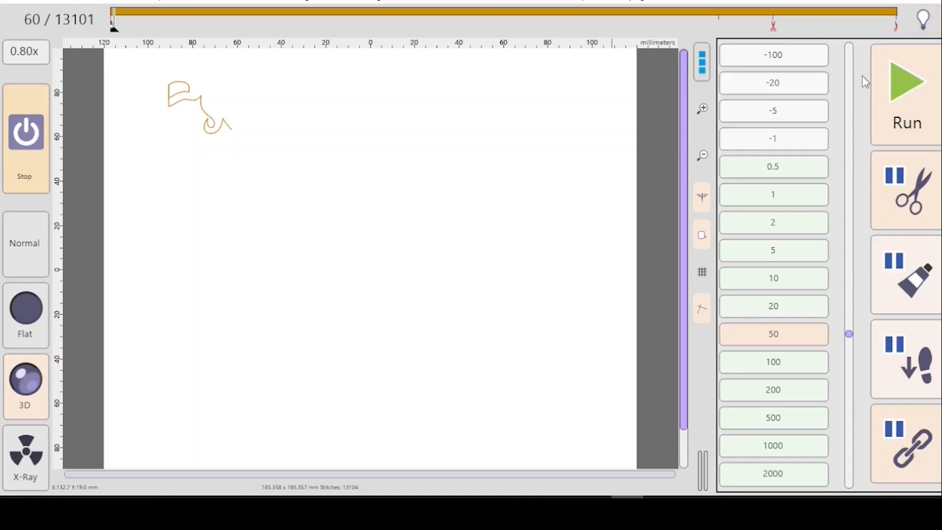
- Resume the simulation briefly, pause it, and rewind it to the first stitch
{"action": "left_click", "coordinate": [899, 100]}
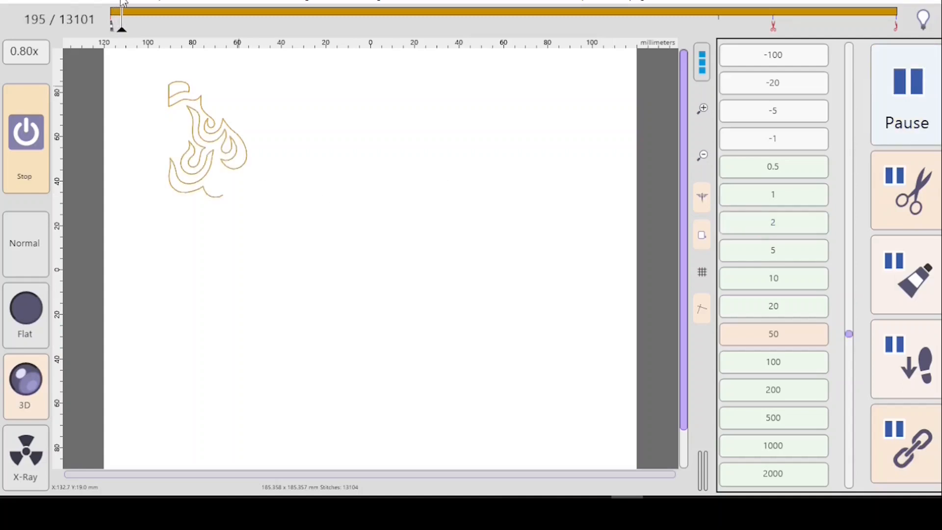
{"action": "left_click", "coordinate": [906, 84]}
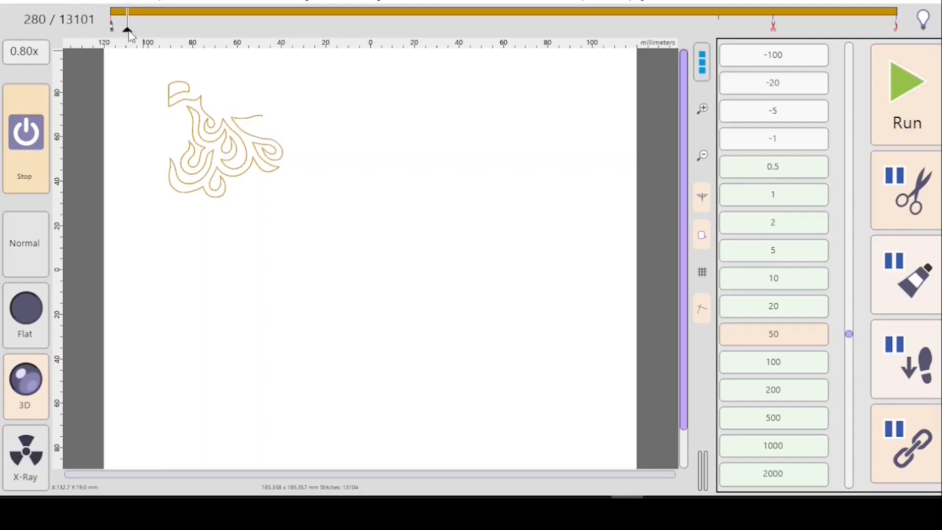
{"action": "left_click_drag", "start_coordinate": [129, 30], "coordinate": [104, 27]}
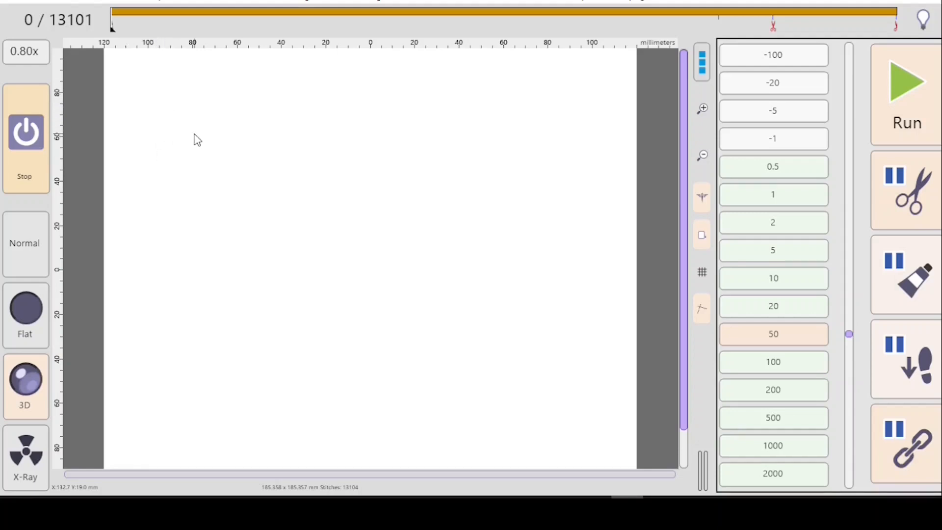
- Simulate the whole design from the first stitch, raising the speed to 100 and 200, through the last connection, and exit the simulation
{"action": "left_click", "coordinate": [907, 96]}
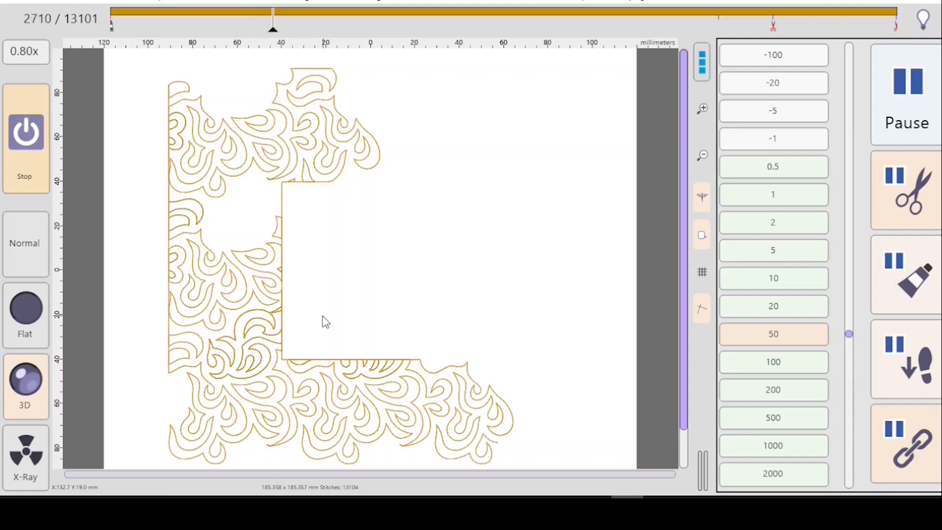
{"action": "left_click", "coordinate": [785, 372]}
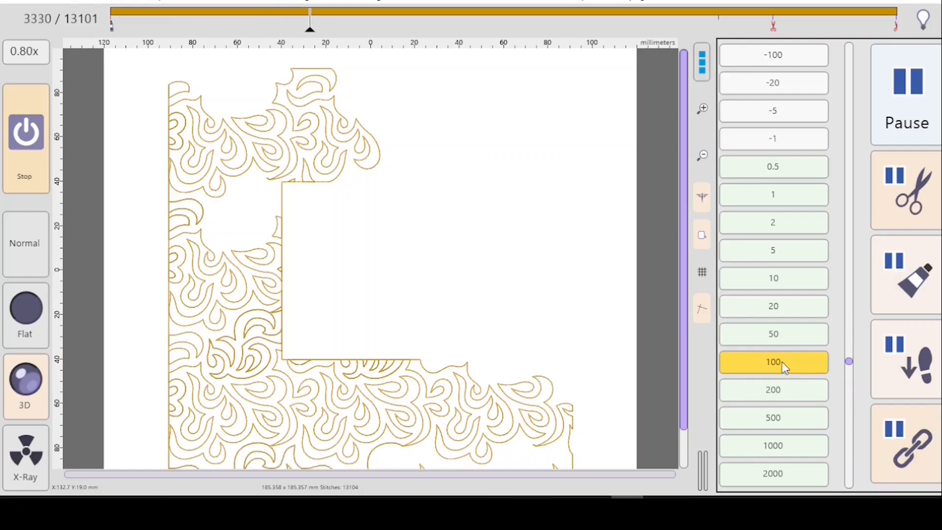
{"action": "left_click_drag", "start_coordinate": [684, 353], "coordinate": [684, 367]}
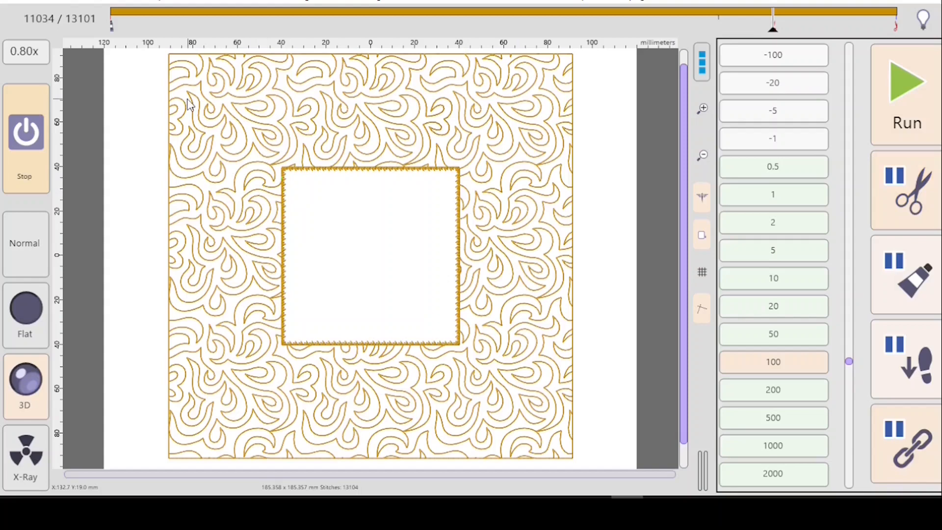
{"action": "left_click", "coordinate": [913, 90]}
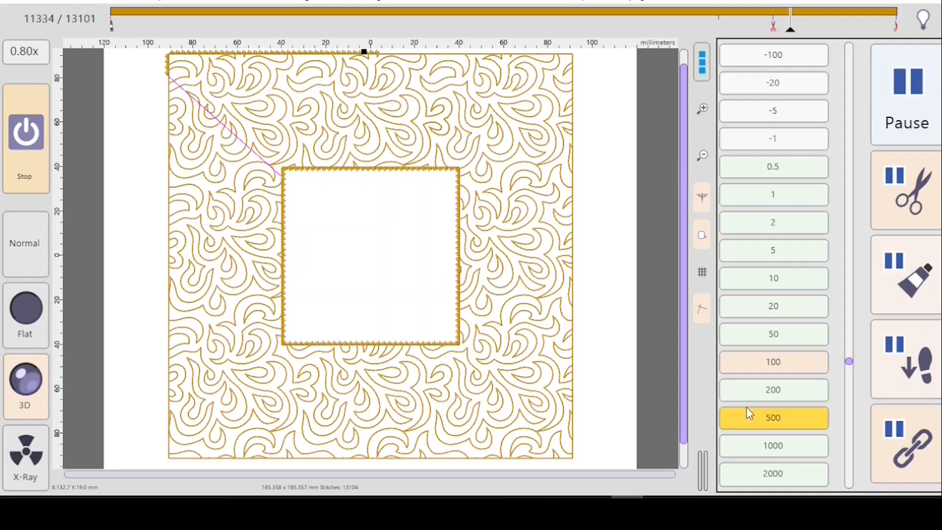
{"action": "left_click", "coordinate": [776, 391]}
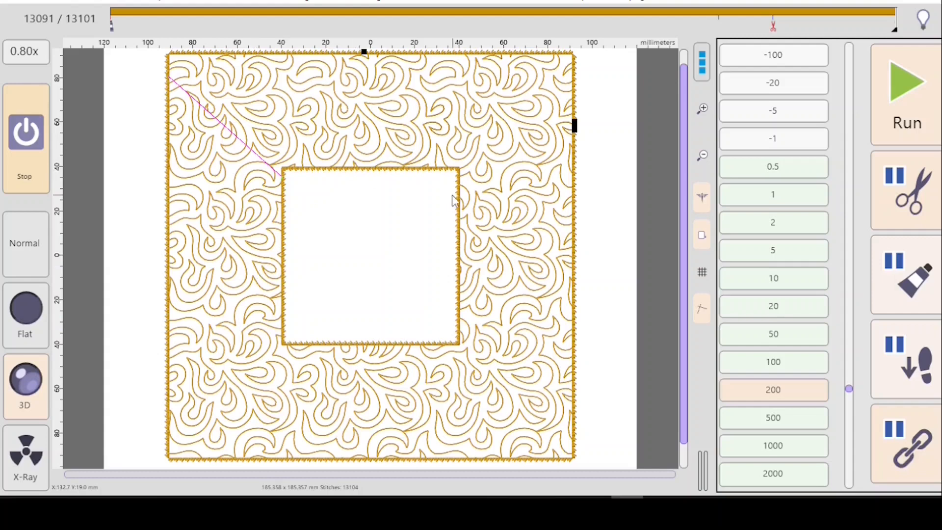
{"action": "left_click", "coordinate": [893, 109]}
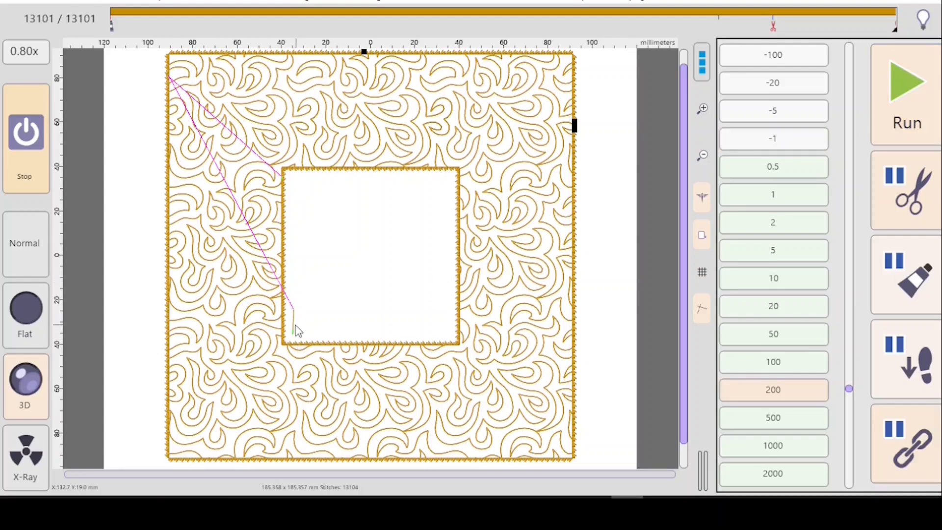
{"action": "left_click", "coordinate": [26, 135]}
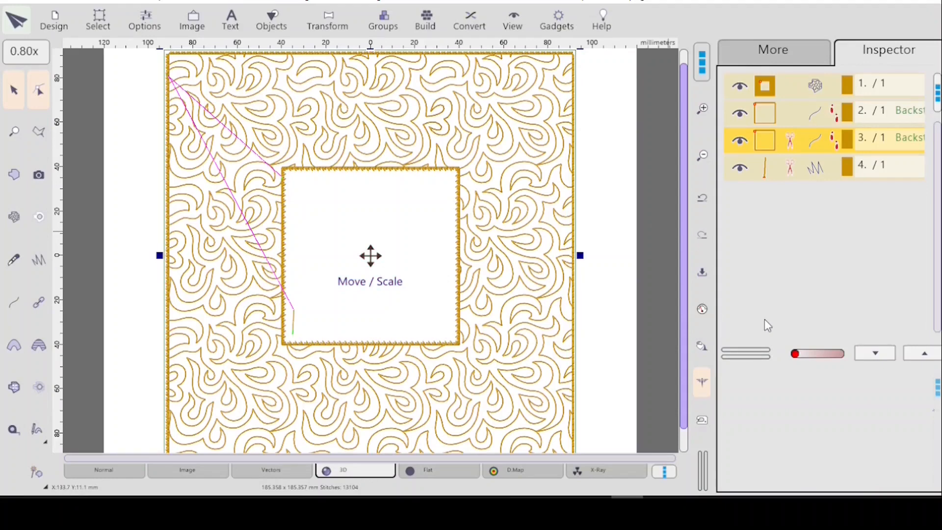
- Hide the connection lines between the objects and save the design
{"action": "left_click", "coordinate": [703, 386]}
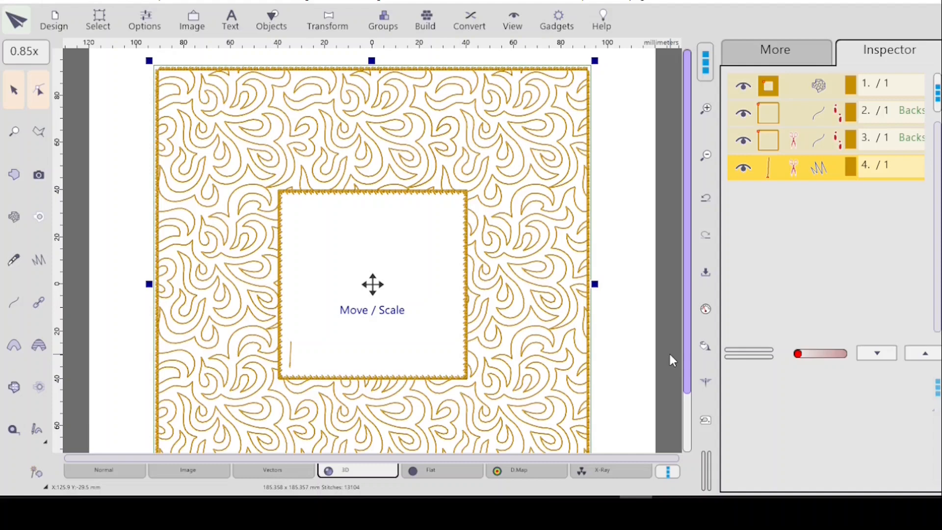
{"action": "left_click", "coordinate": [54, 23]}
{"action": "left_click", "coordinate": [106, 242]}
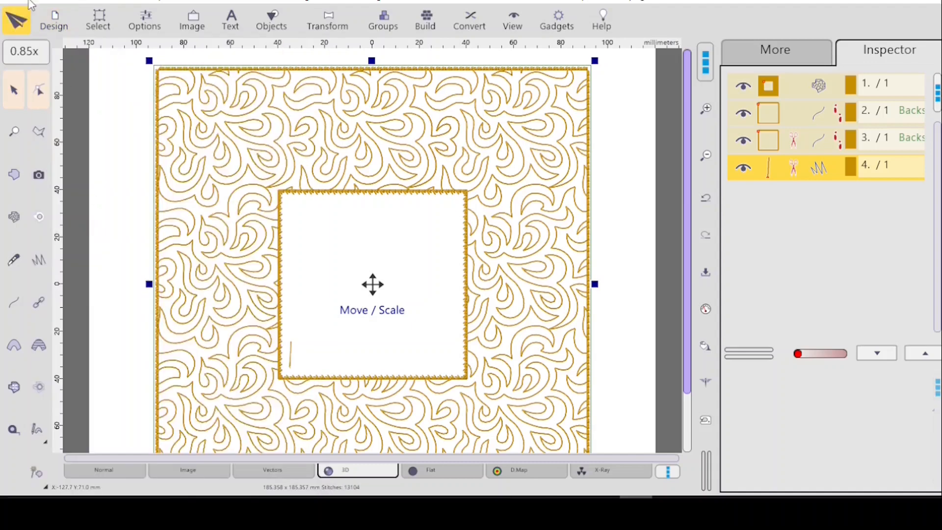
- Preview PointyFlowerMesh.eof in the Samples Mesh folder, view the CompMandalas.docx document in Word, and return to the current design without opening another
{"action": "left_click", "coordinate": [56, 23]}
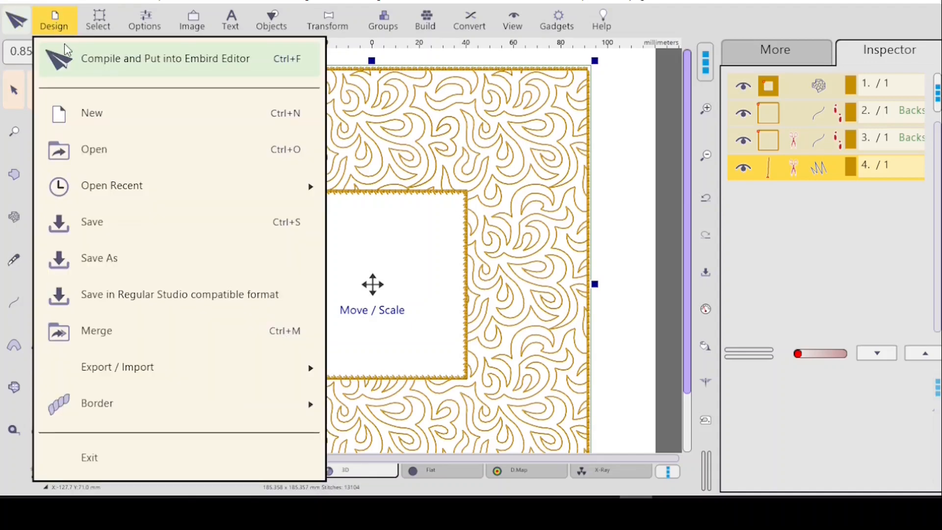
{"action": "left_click", "coordinate": [124, 150]}
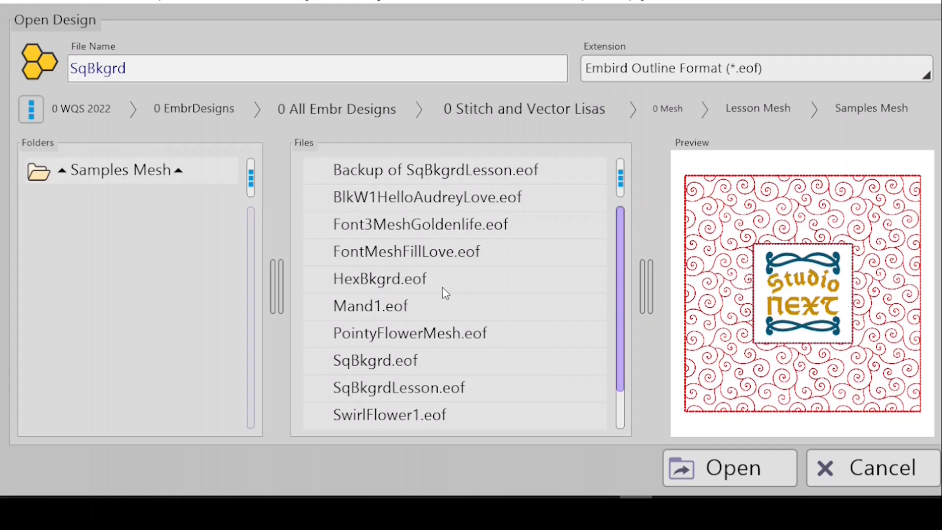
{"action": "left_click", "coordinate": [406, 338]}
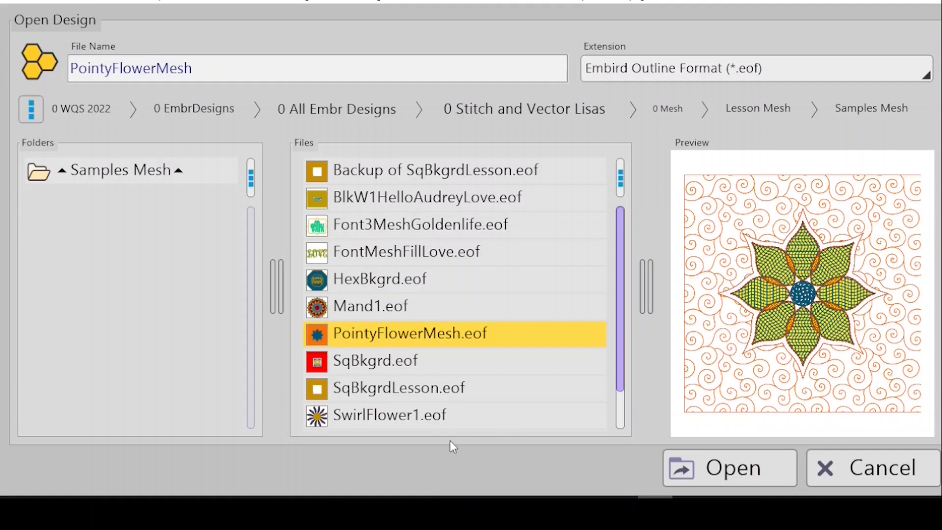
{"action": "mouse_move", "coordinate": [470, 497]}
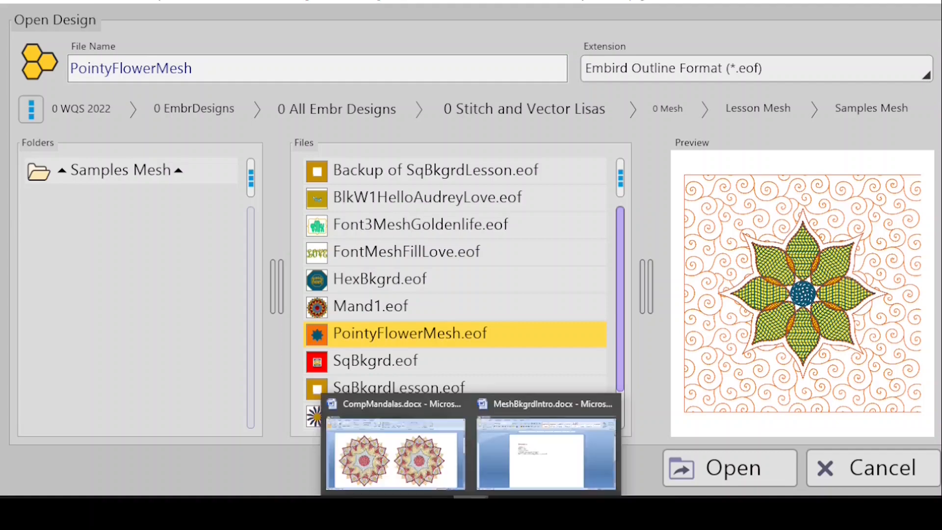
{"action": "left_click", "coordinate": [406, 453]}
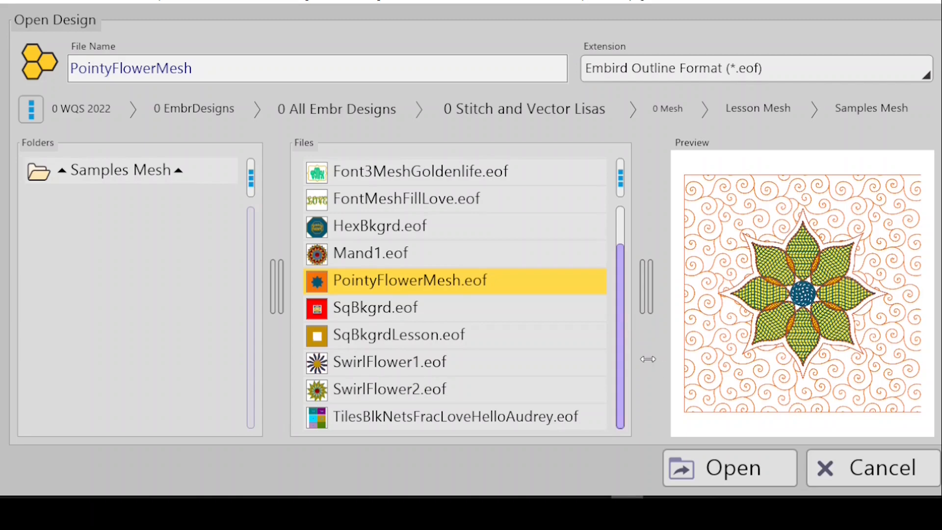
{"action": "left_click", "coordinate": [875, 471]}
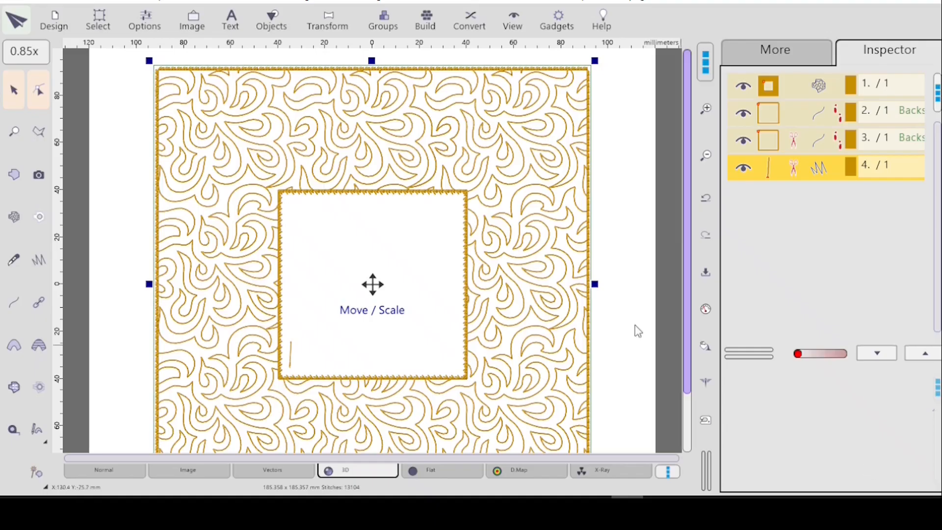
{"action": "left_click_drag", "start_coordinate": [688, 257], "coordinate": [688, 293]}
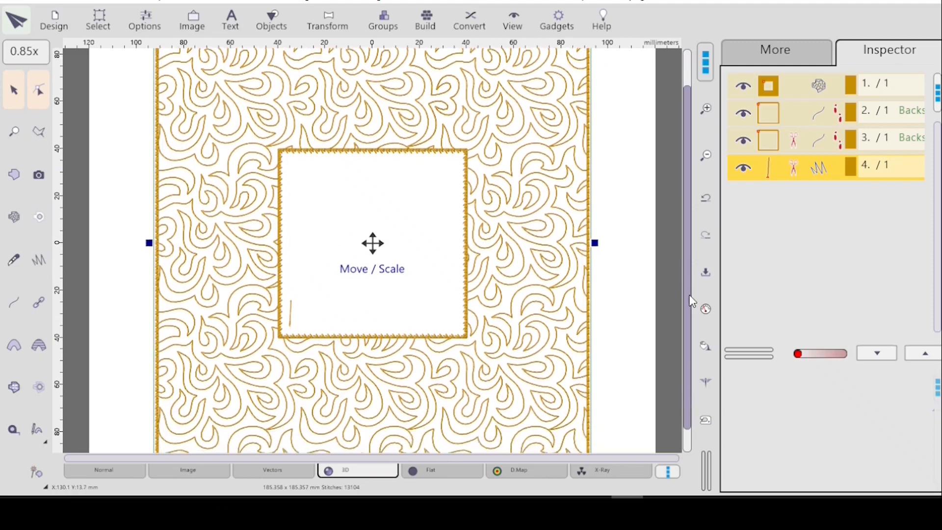